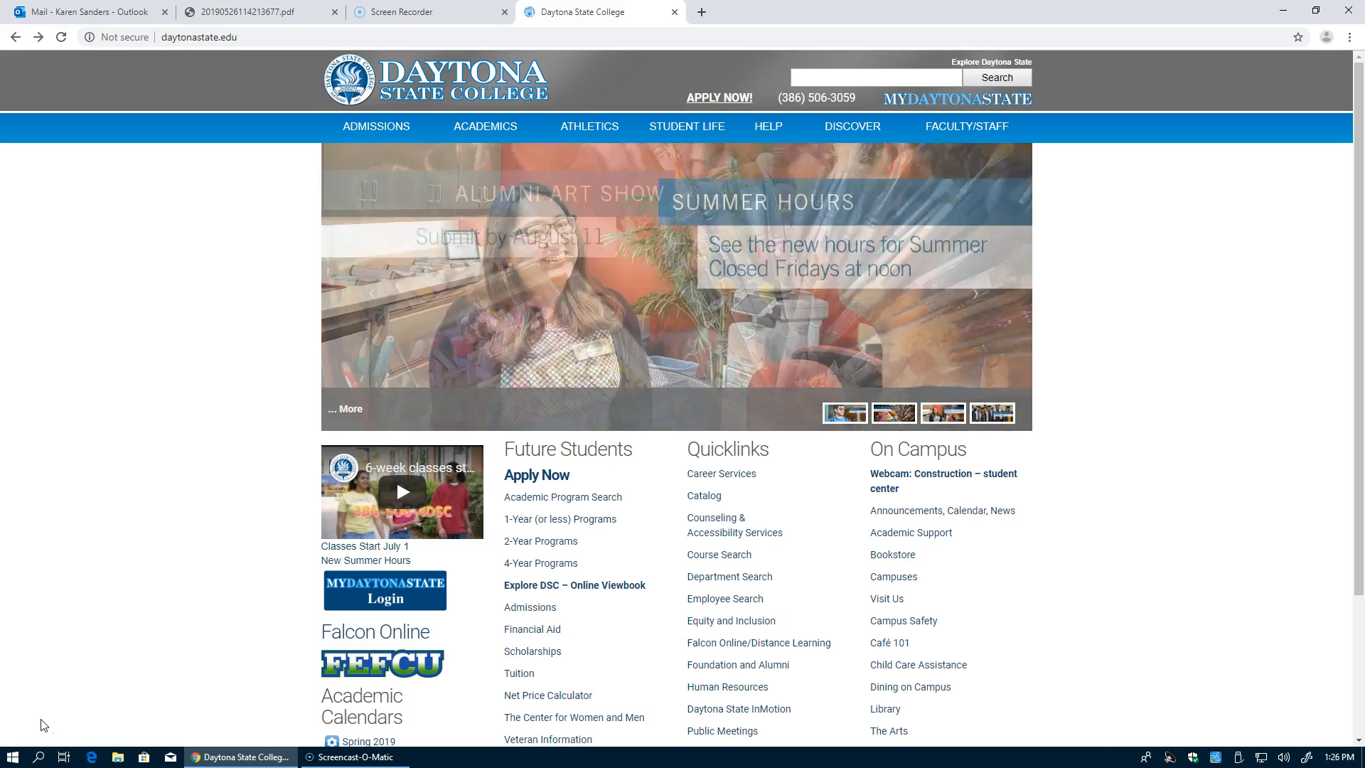
Step: Go from the Daytona State homepage to the online admissions application login page via APPLY NOW!
click(713, 100)
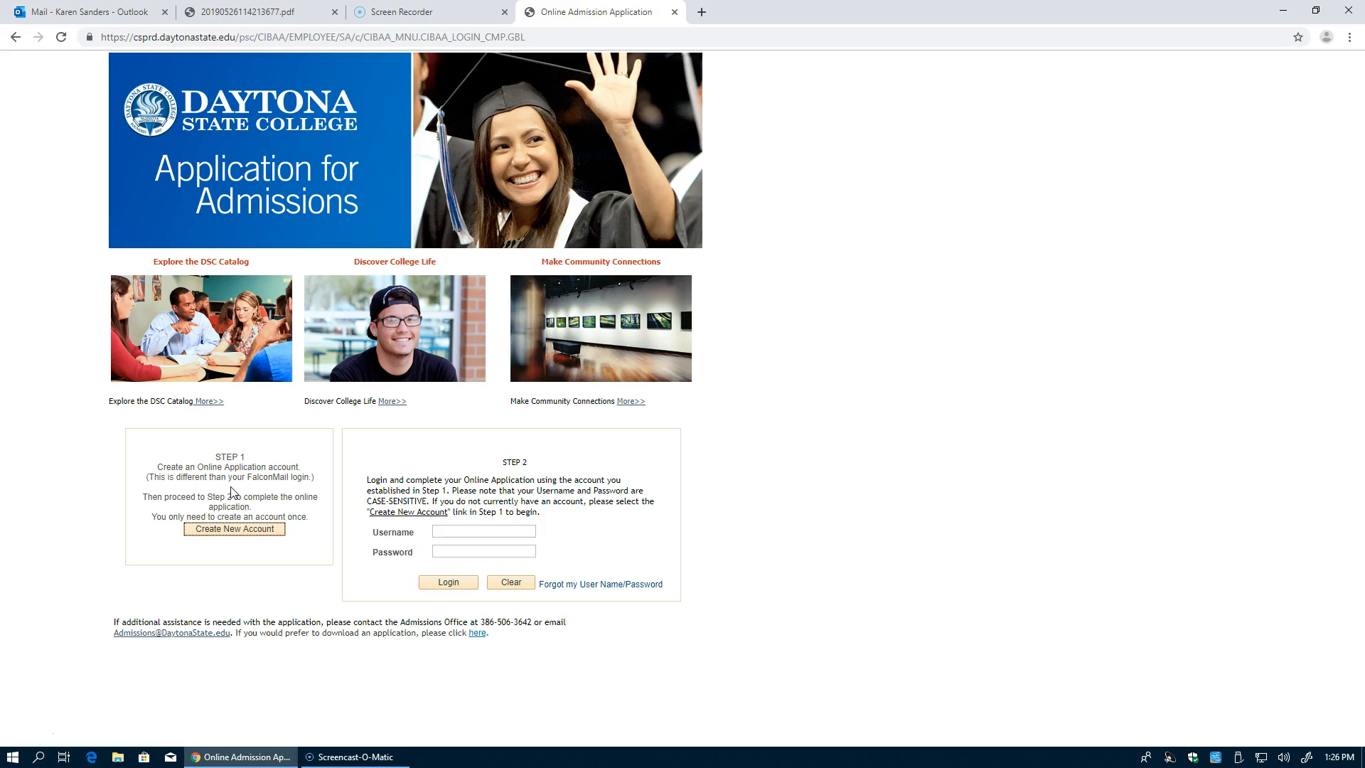
Step: Start a new application account and enter the chosen username and password
click(230, 531)
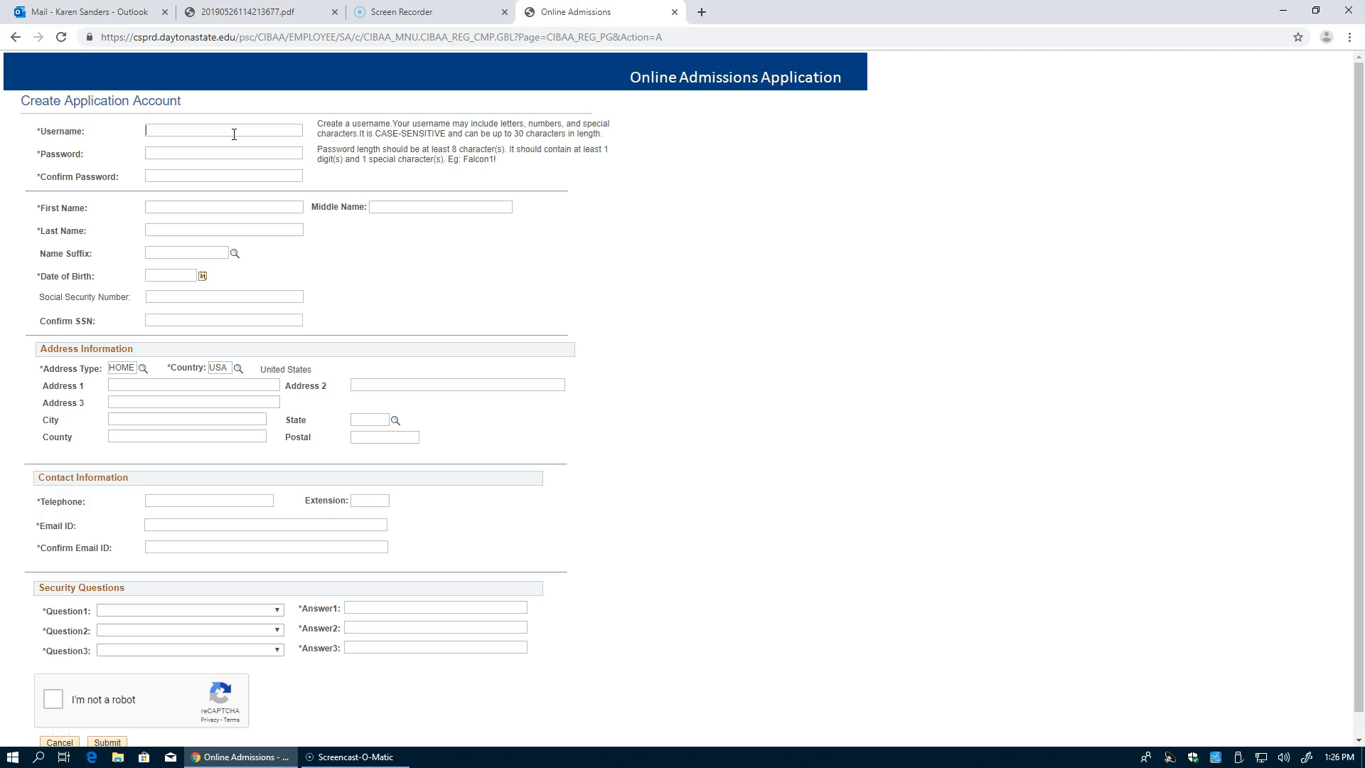
text(FalconForever)
key(Tab)
text(•••••)
Step: Enter the applicant's first, middle and last name
key(Tab)
text(Freddie)
key(Tab)
text(Michael)
key(Tab)
text(Falcon)
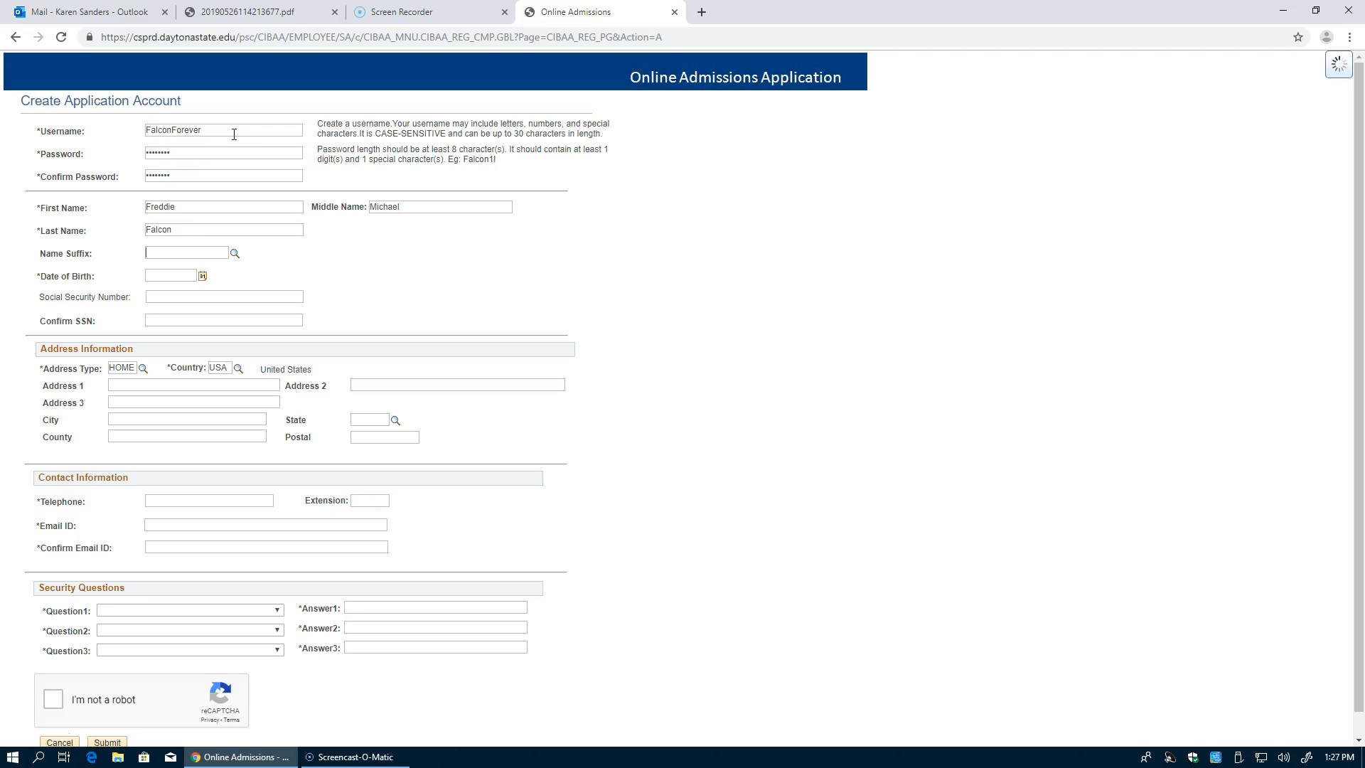
key(Tab)
key(Tab)
key(Tab)
Step: Enter the applicant's date of birth and Social Security number, confirming the SSN
text(1/1/2001)
click(170, 298)
text(123)
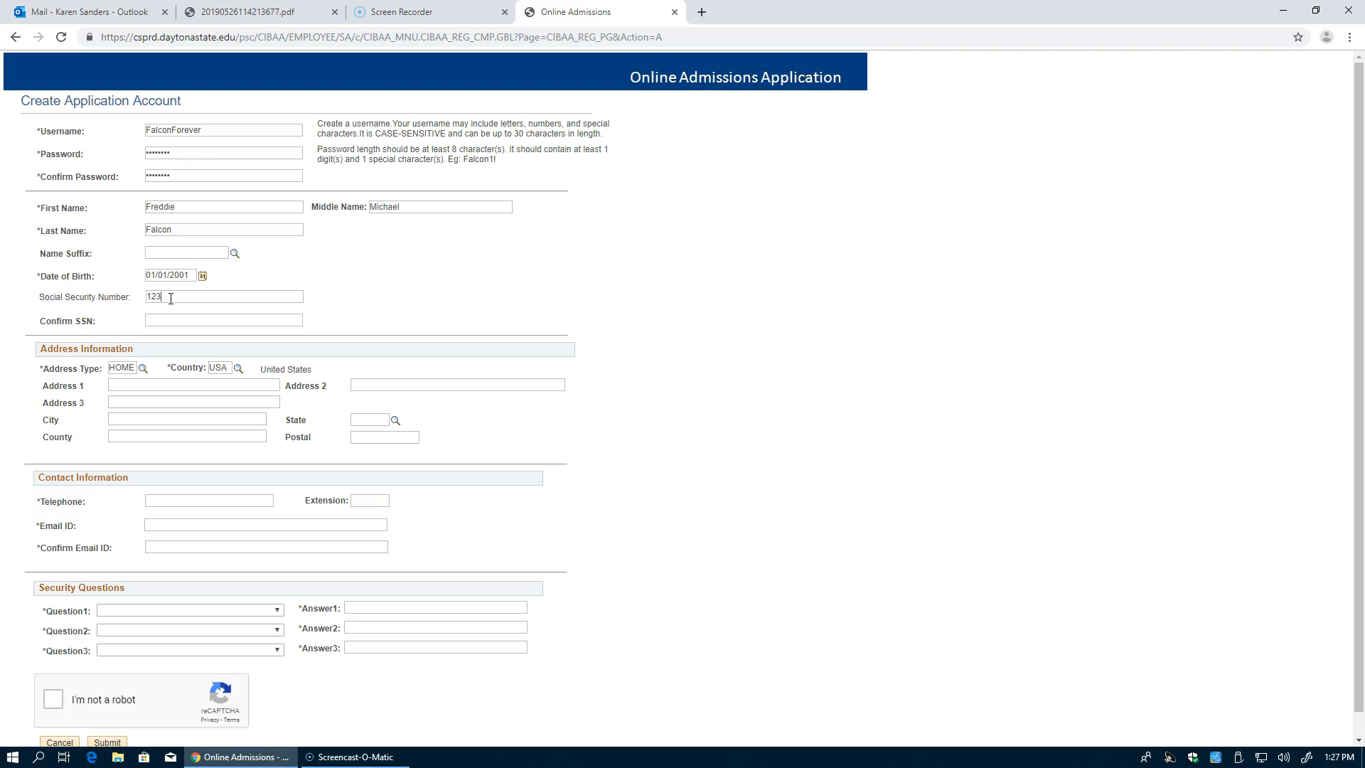
text(456789)
key(Tab)
text(123456789)
Step: Enter the home street address, city, state, county, postal code and telephone number
click(147, 385)
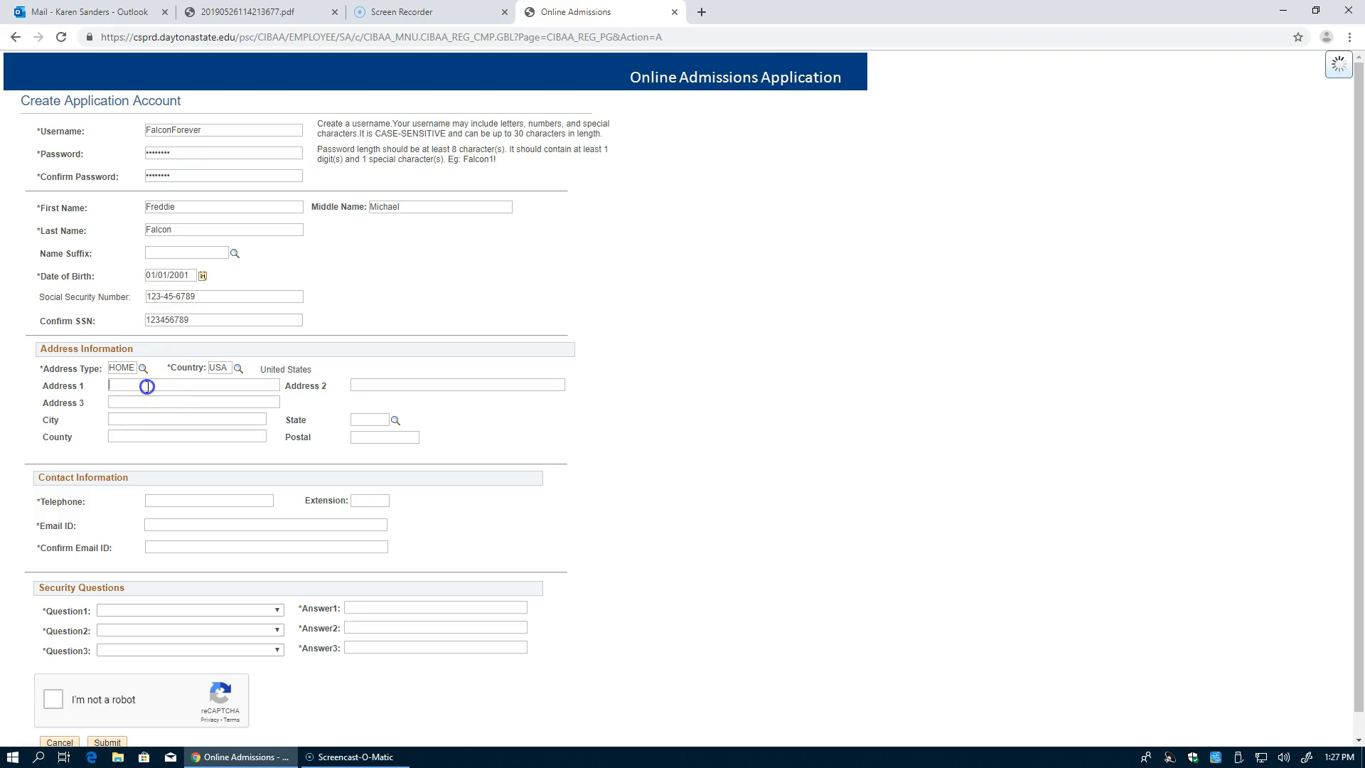
text(1200)
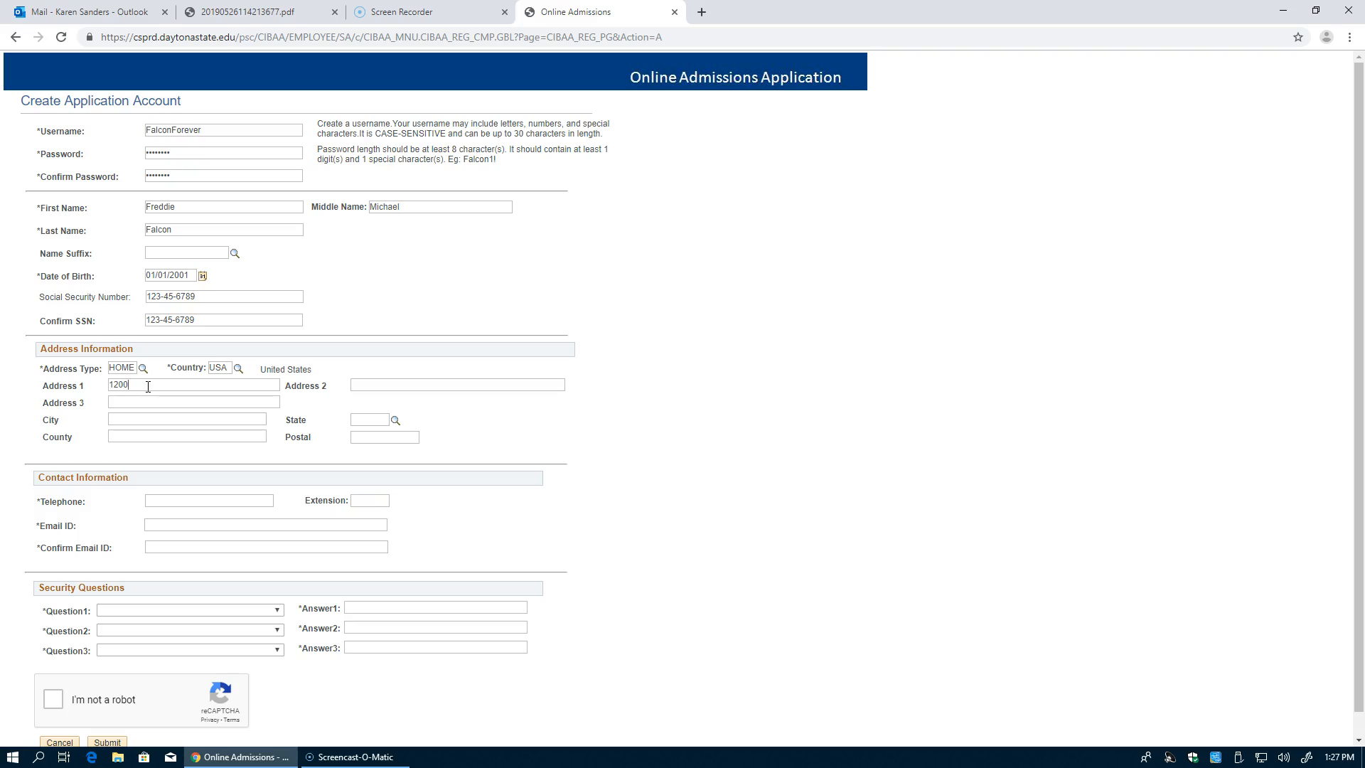
text( W. International)
text(Speedway Blvd.Daytona)
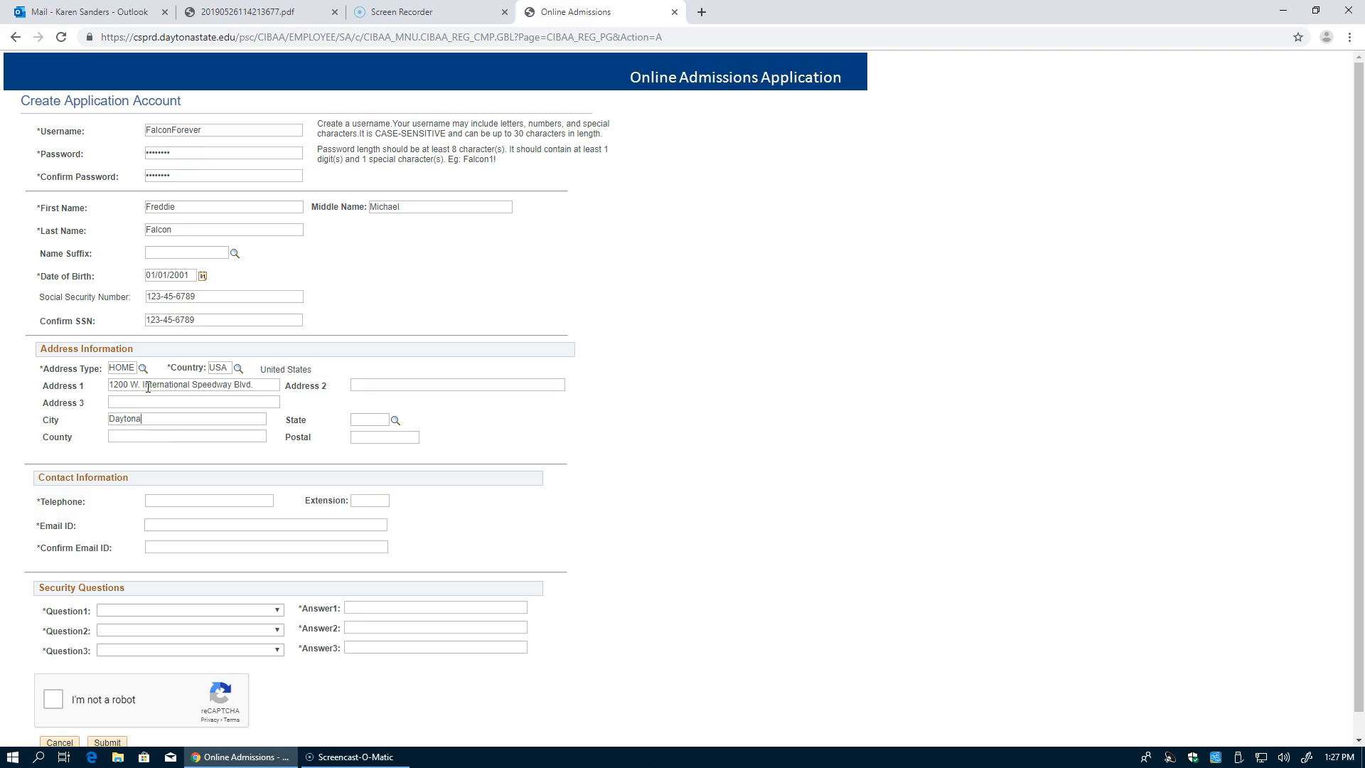
text( BeacFL)
key(Tab)
text(Volusia)
text(321)
text(27)
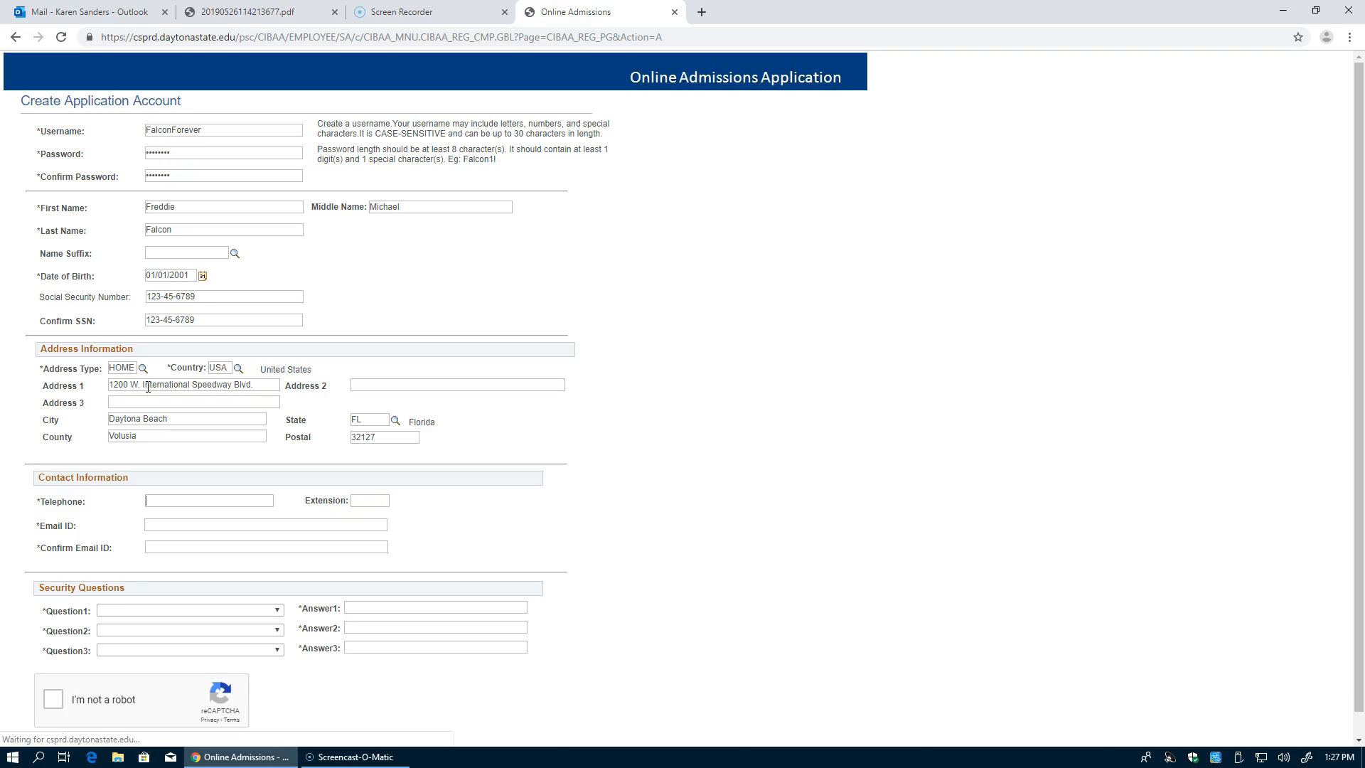
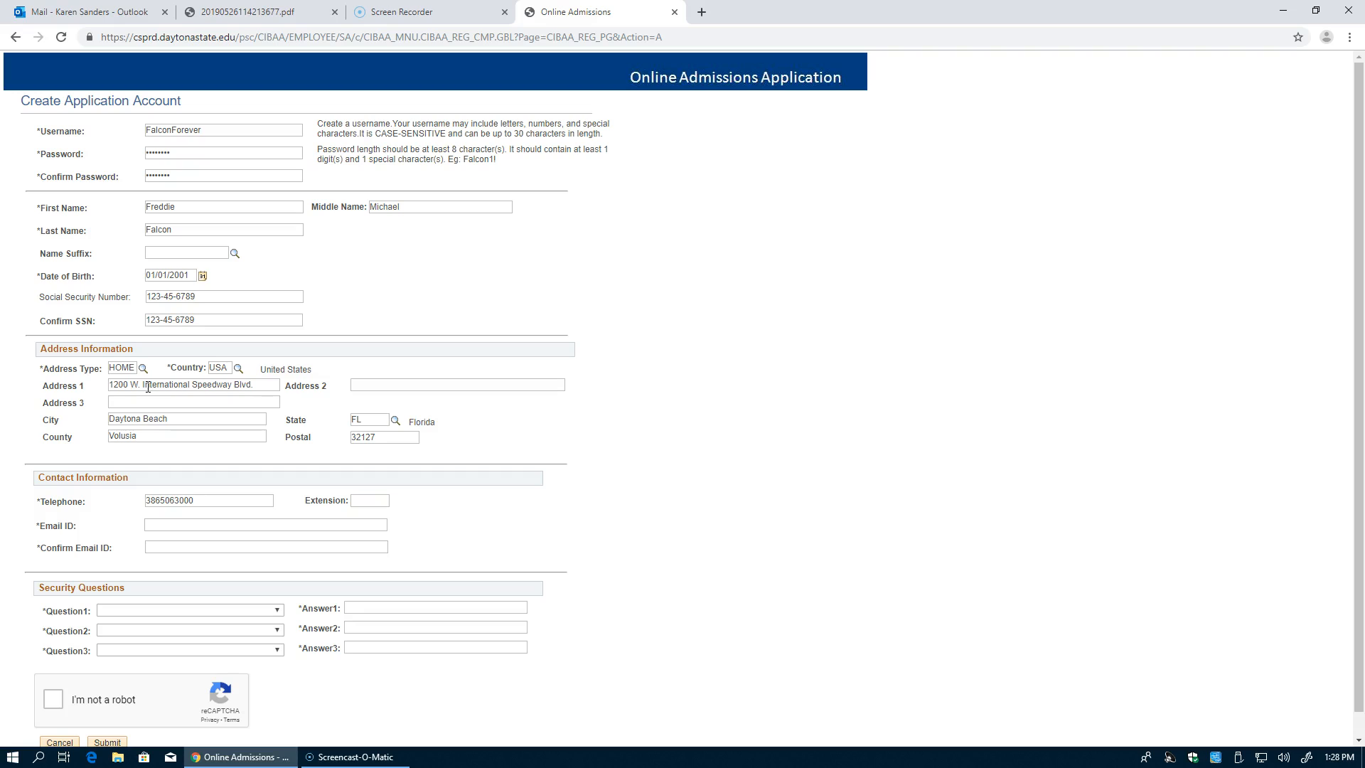
Step: Enter the applicant's e-mail address and its confirmation
click(185, 525)
key(Tab)
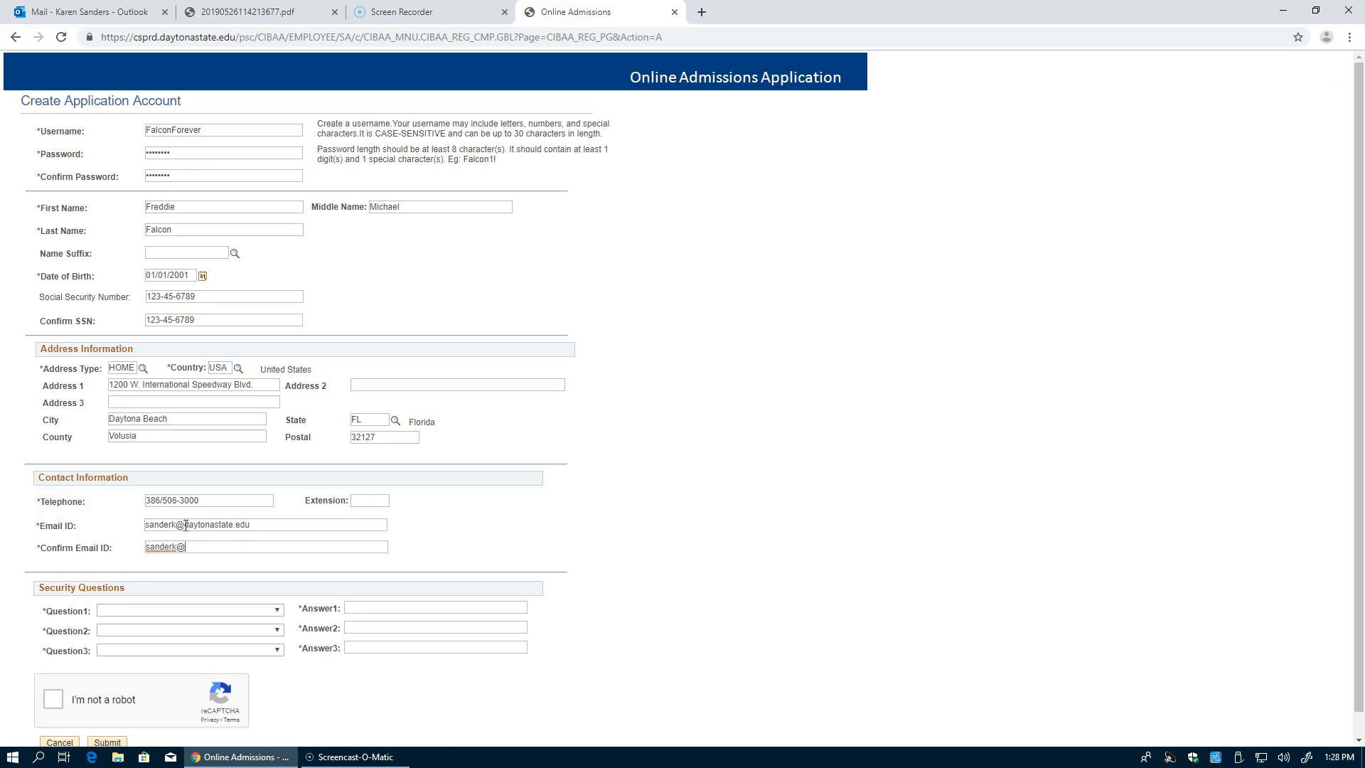
key(Tab)
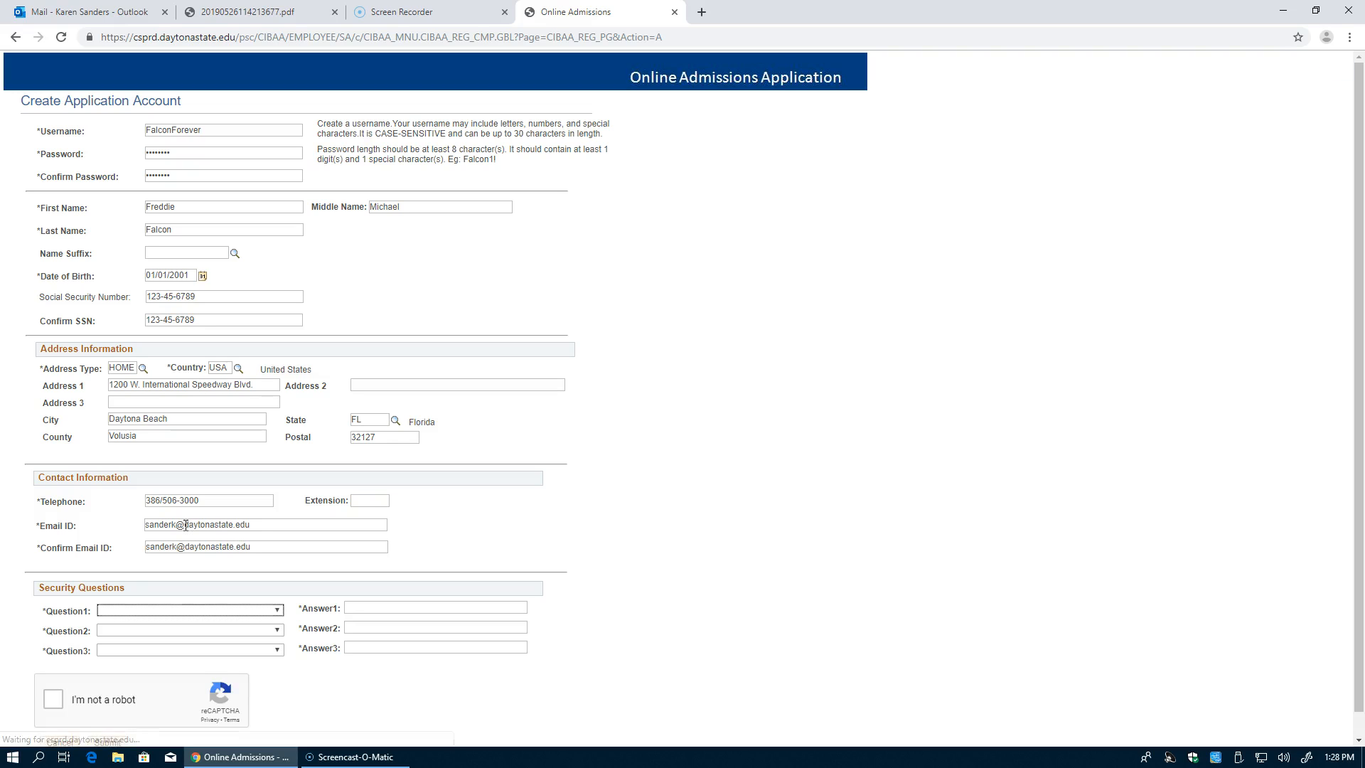
Step: Choose the high-school best friend and first-employer security questions and answer each
click(189, 611)
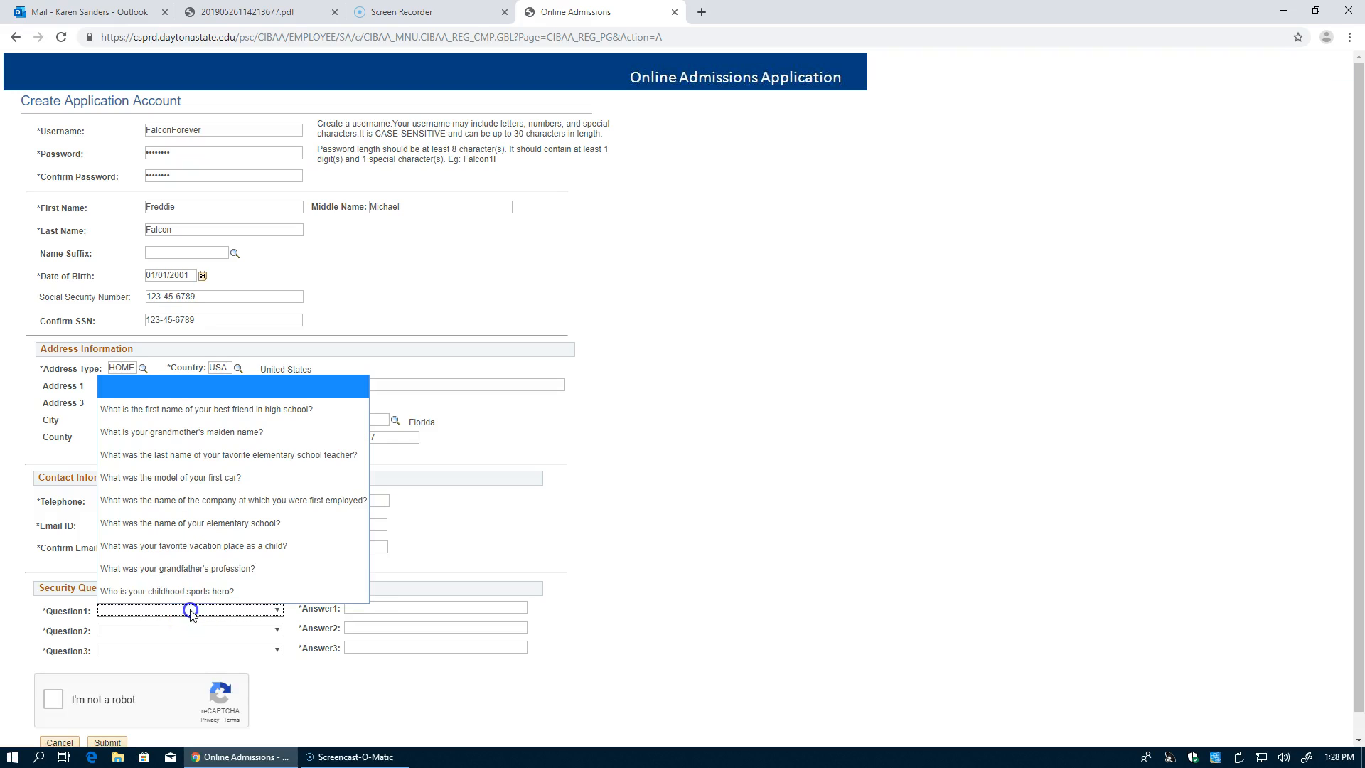
click(208, 409)
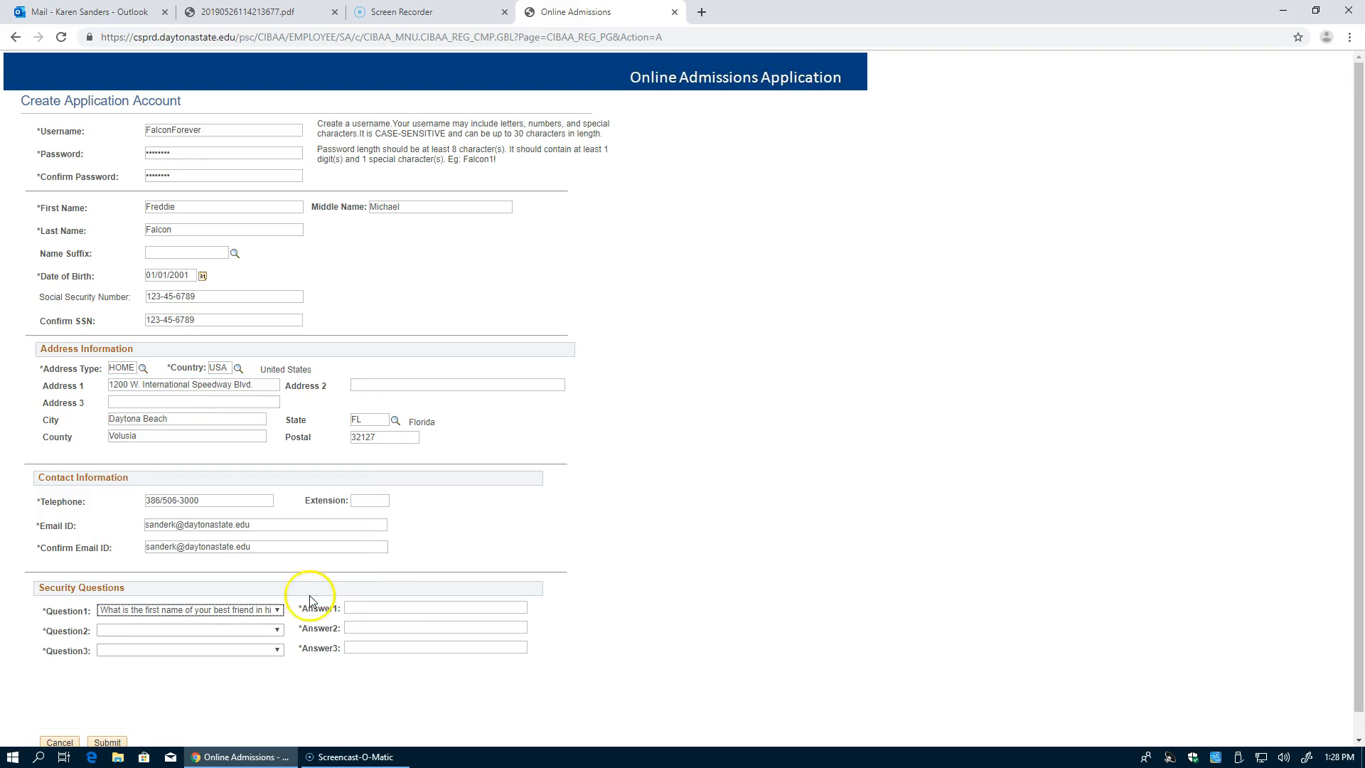
click(378, 608)
text(test)
click(263, 630)
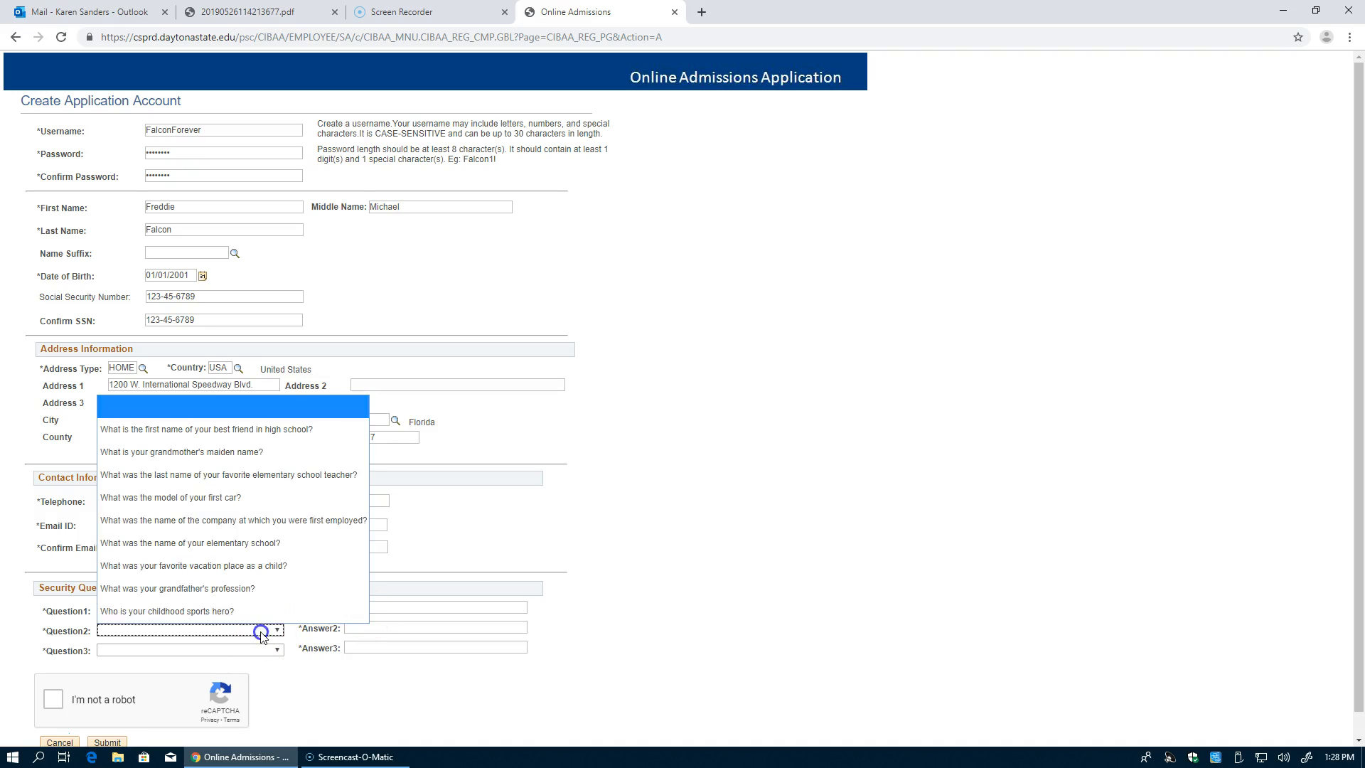
click(262, 518)
click(349, 629)
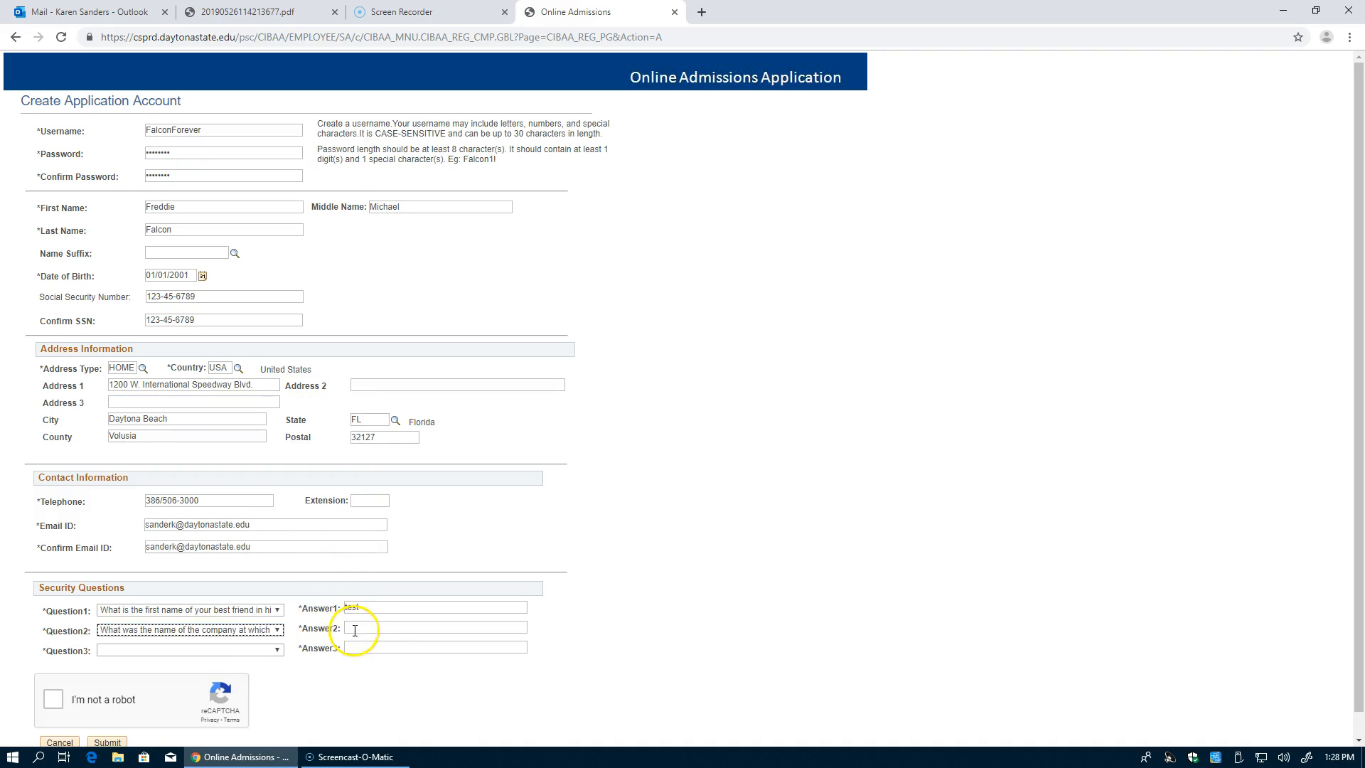
text(test)
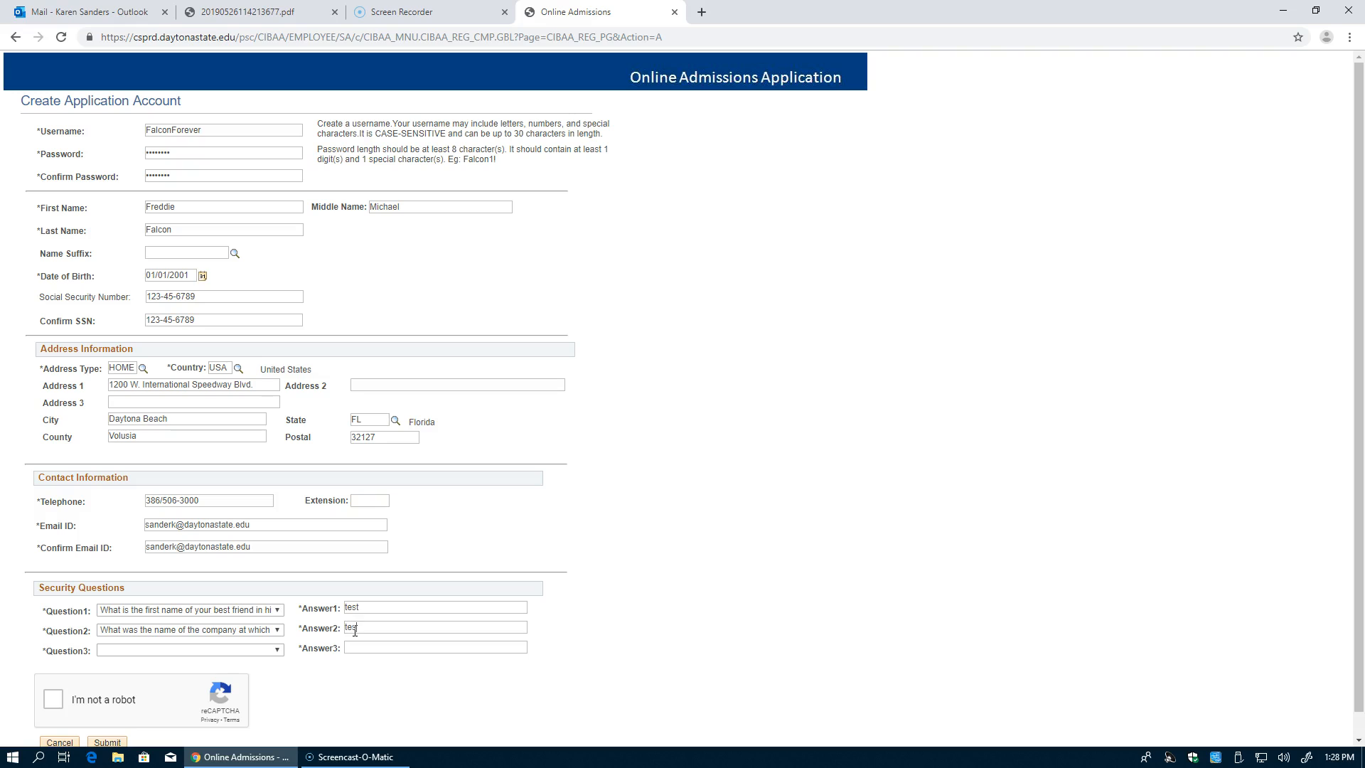
Step: Choose the childhood sports hero security question and type its answer
click(258, 652)
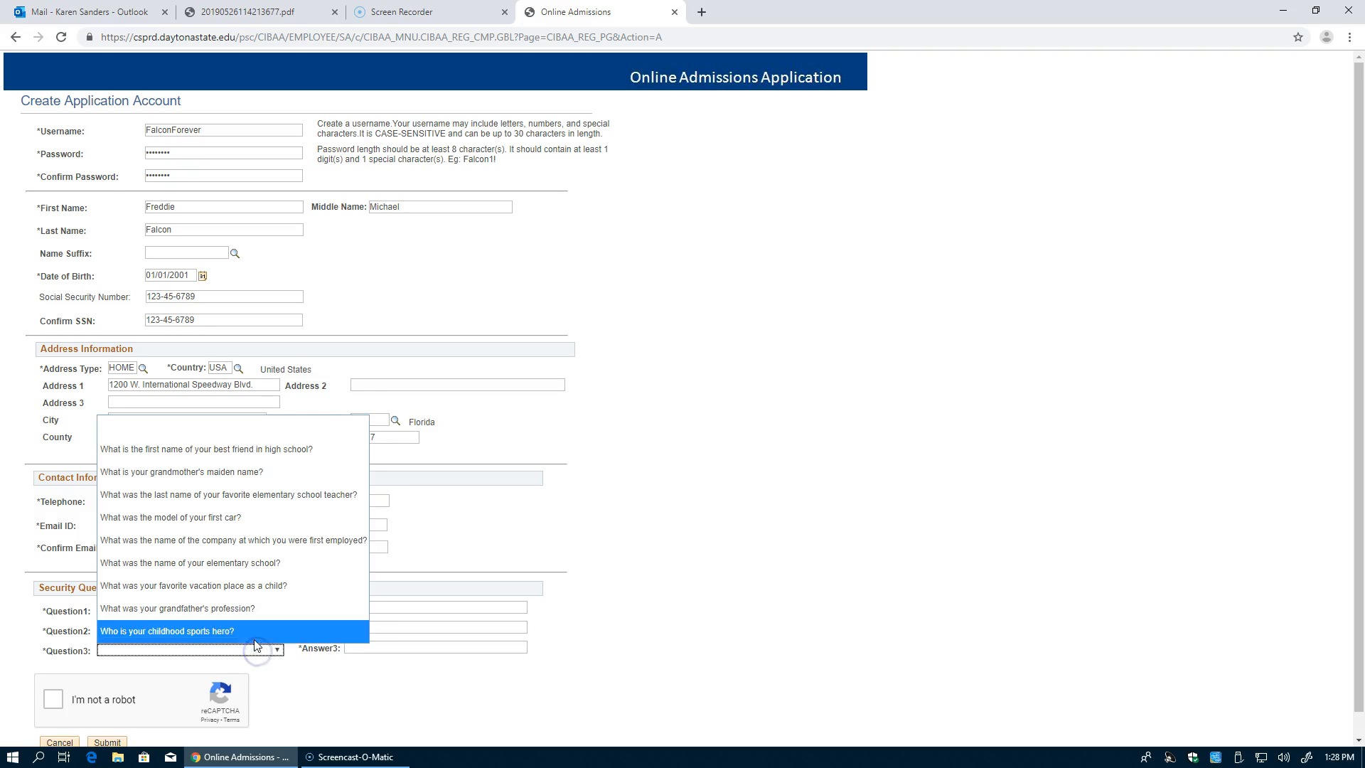
click(258, 629)
click(370, 646)
text(test)
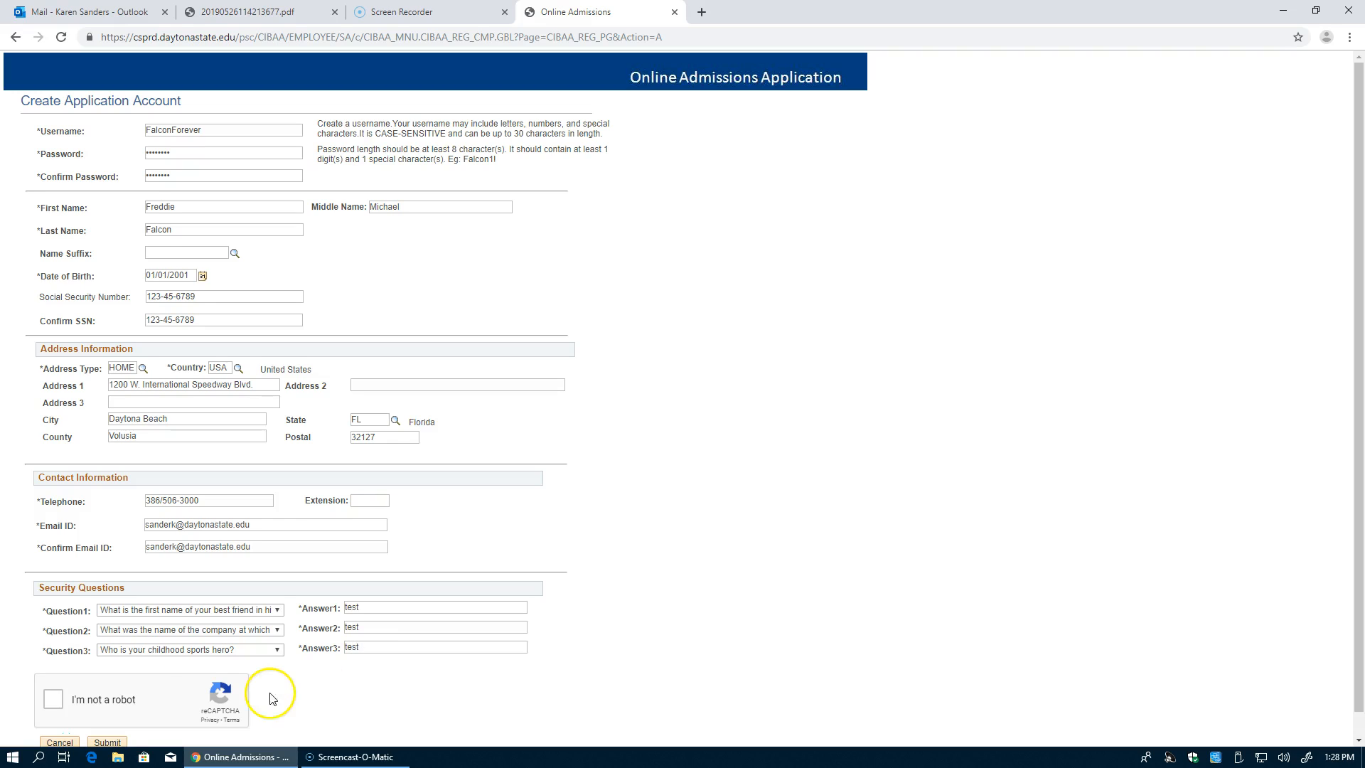
scroll(497, 683, down, 1)
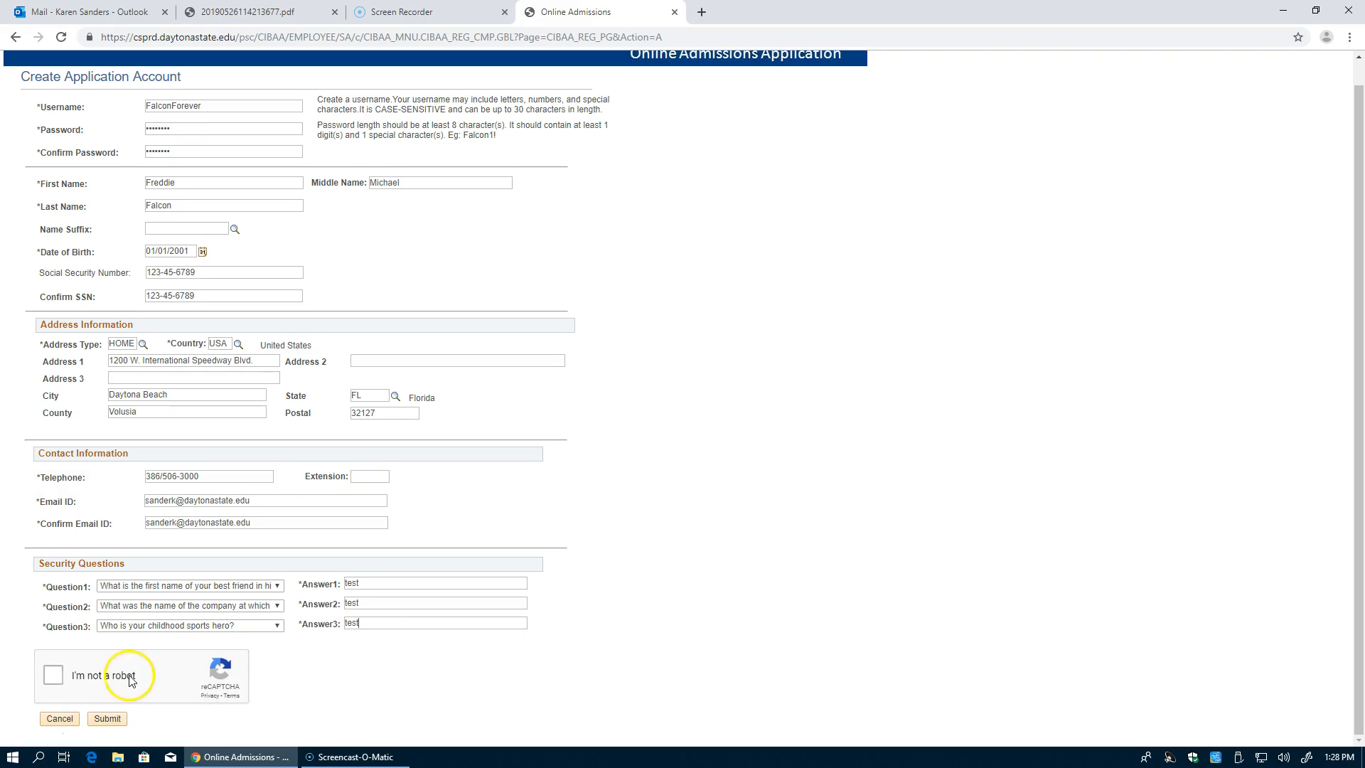
Step: Pass the 'I'm not a robot' check by selecting the four car images, then submit the account form
click(52, 674)
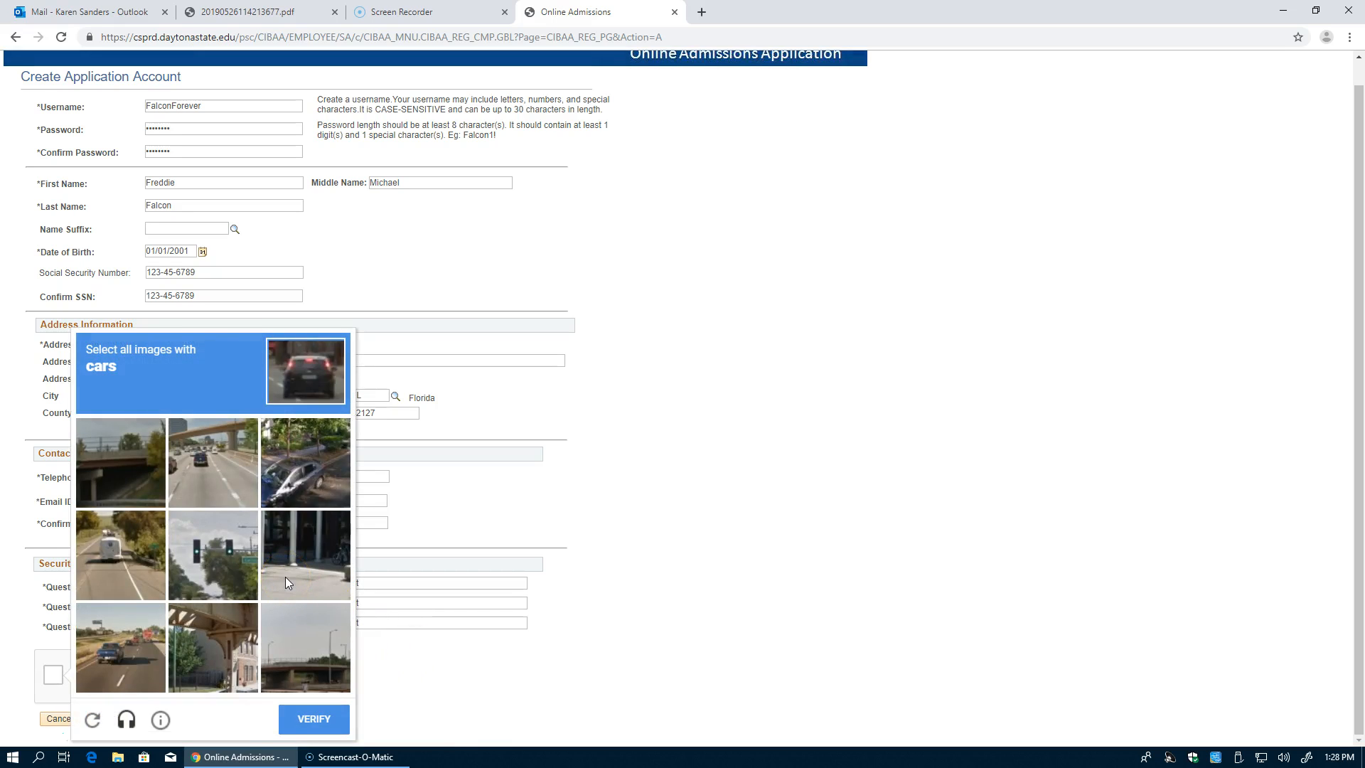
click(211, 446)
click(301, 454)
click(114, 561)
click(117, 648)
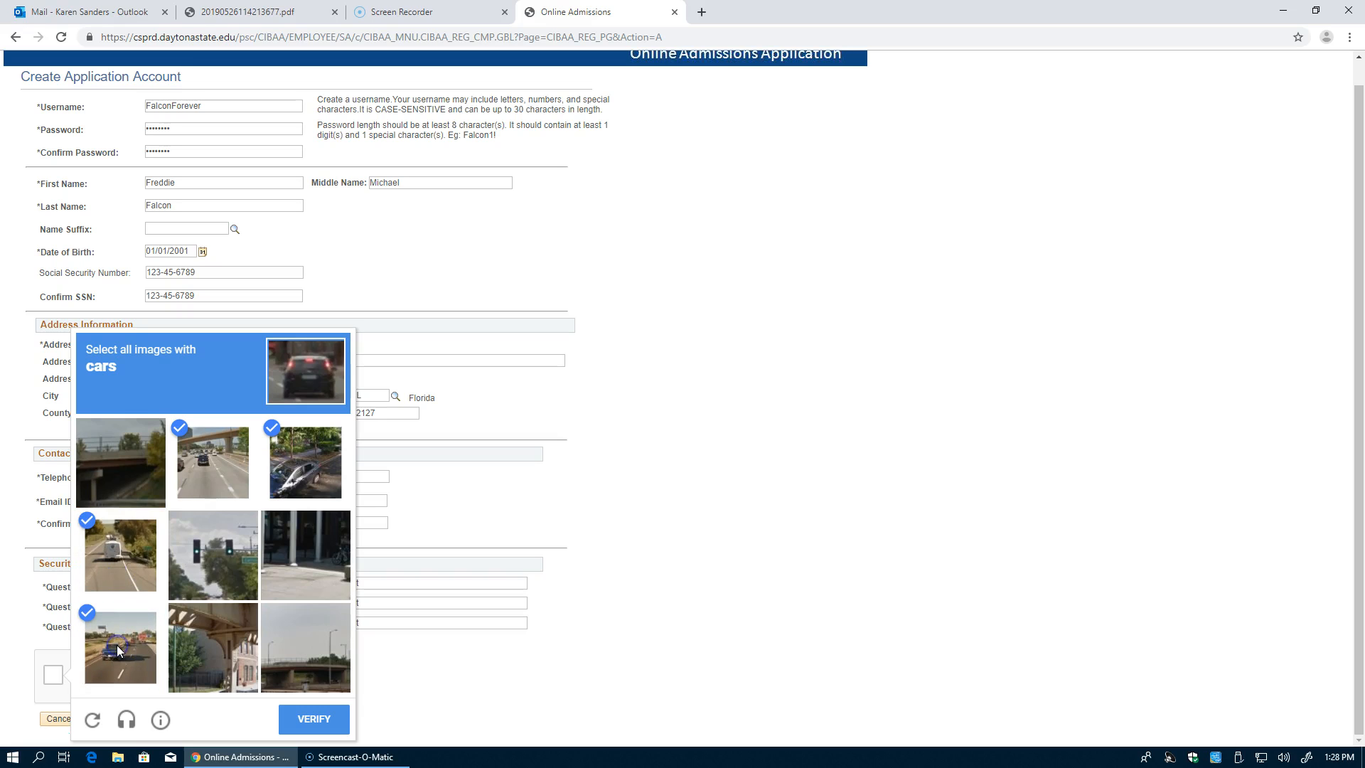
click(305, 719)
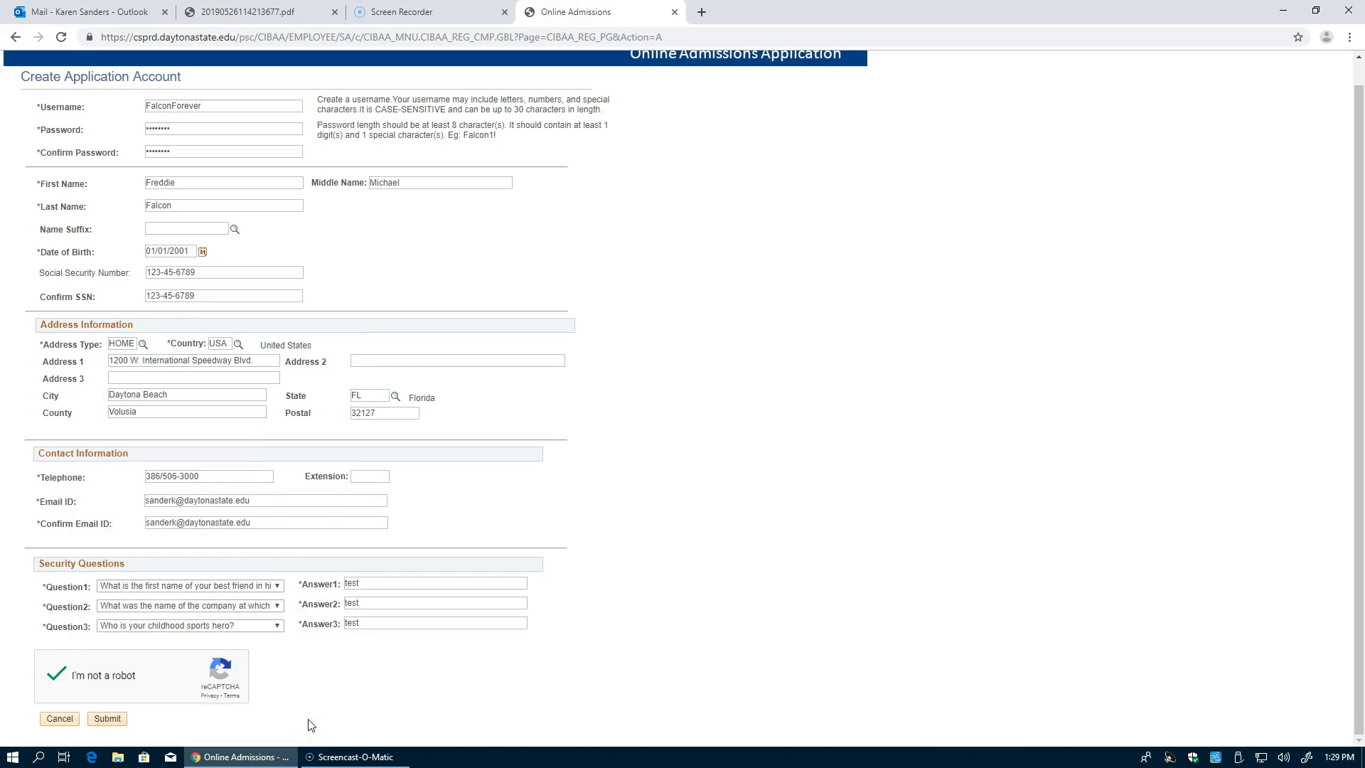
click(108, 719)
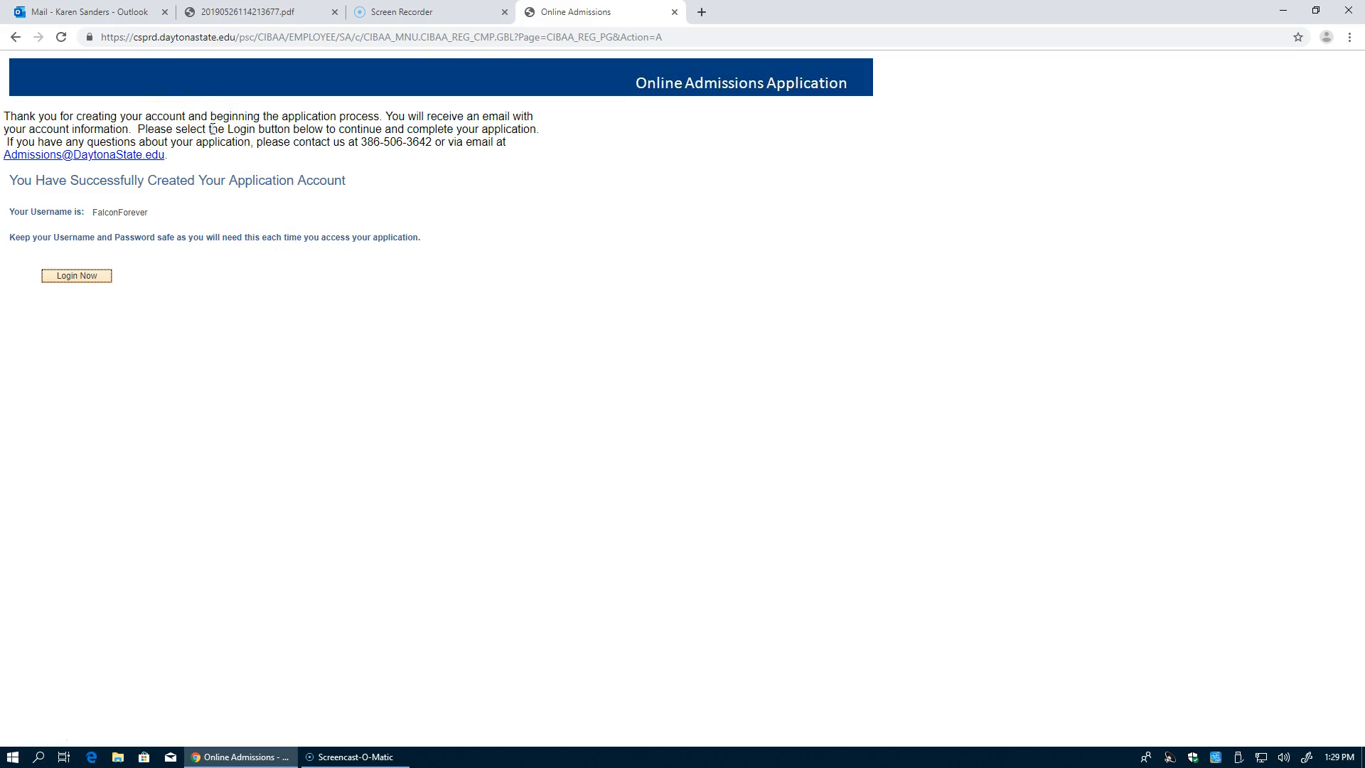
Step: Sign in with the new account, correcting the username and re-entering the password after the first failed attempt
click(77, 279)
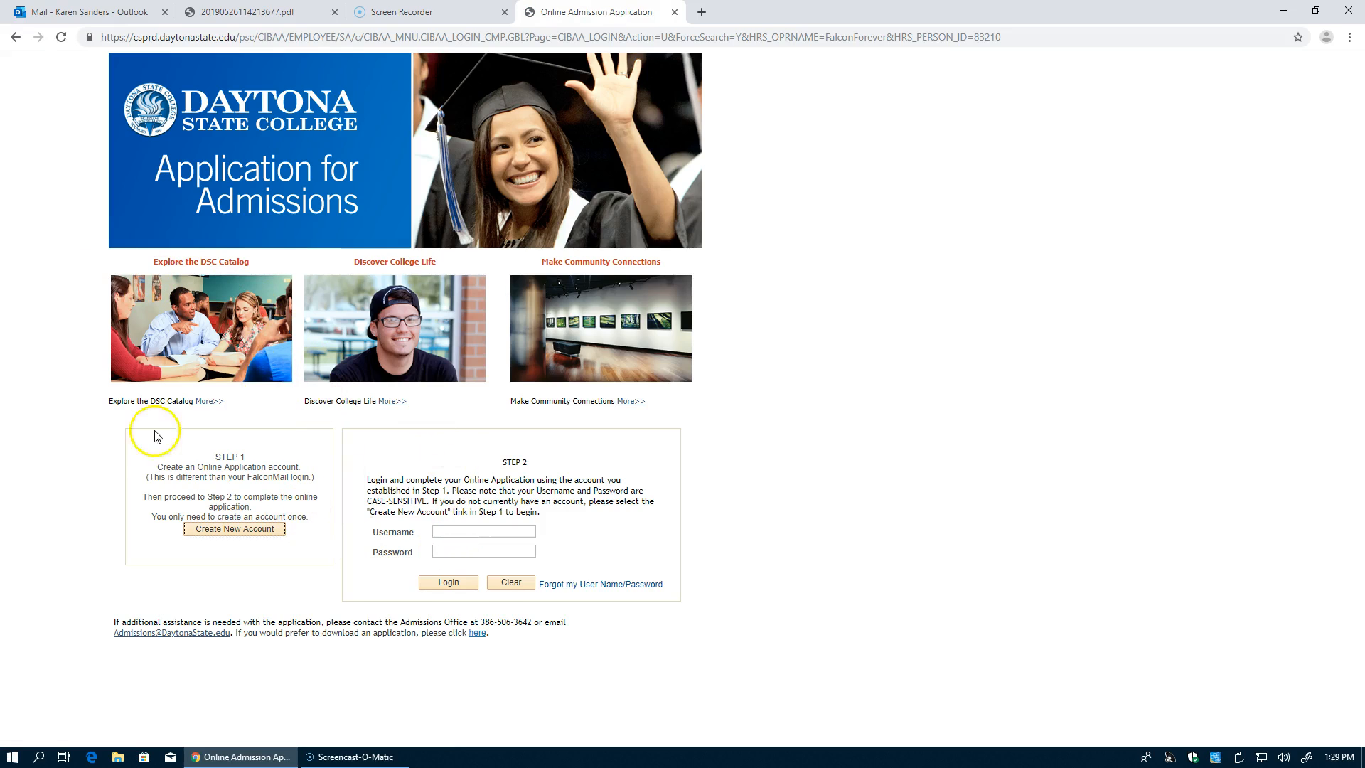
click(456, 530)
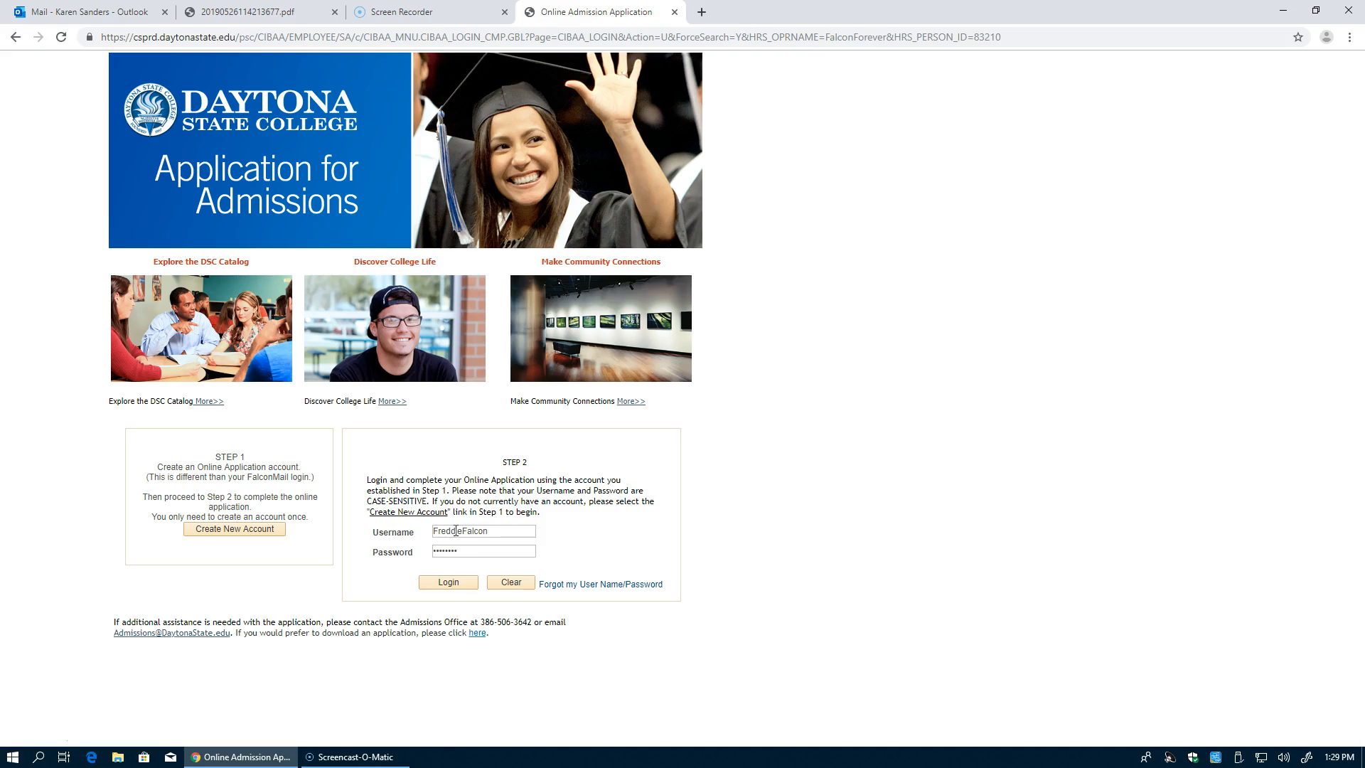
click(439, 585)
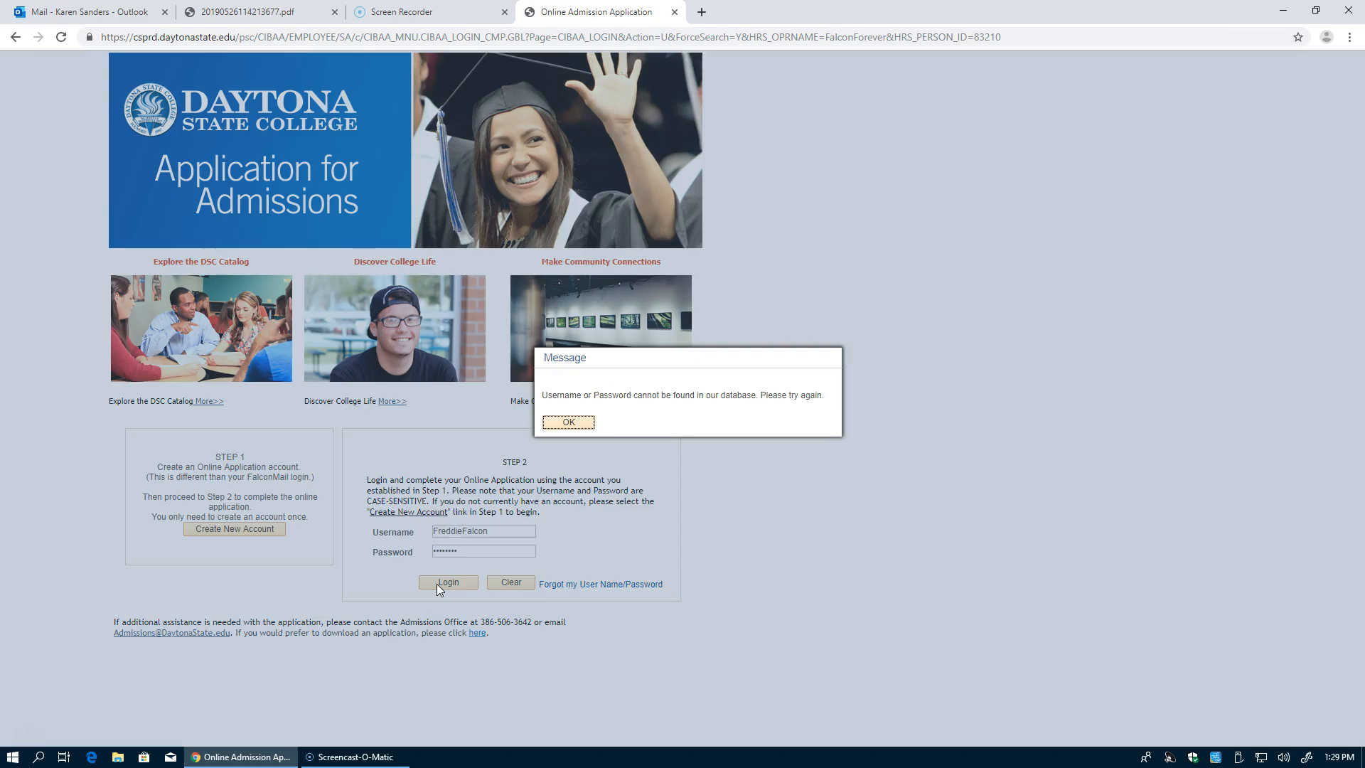
click(569, 423)
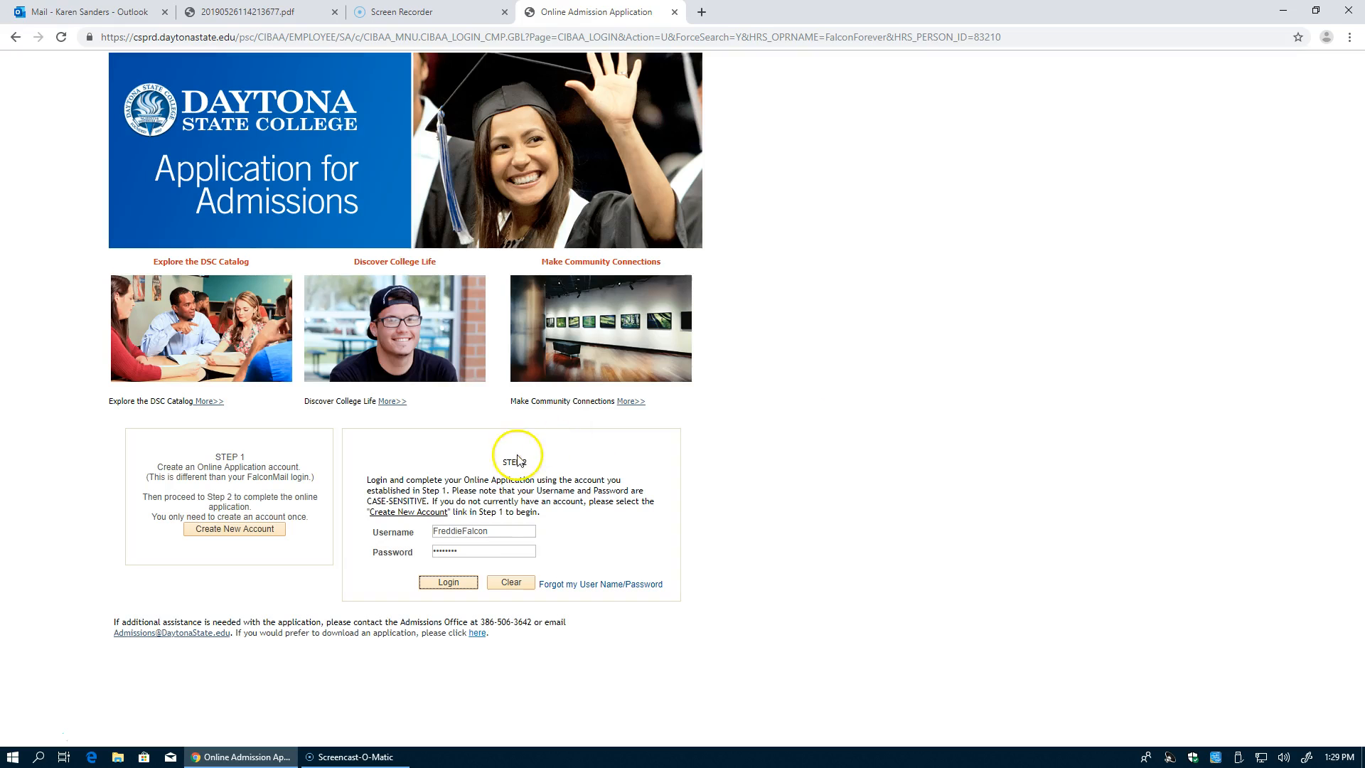
drag(497, 532, 389, 532)
key(BackSpace)
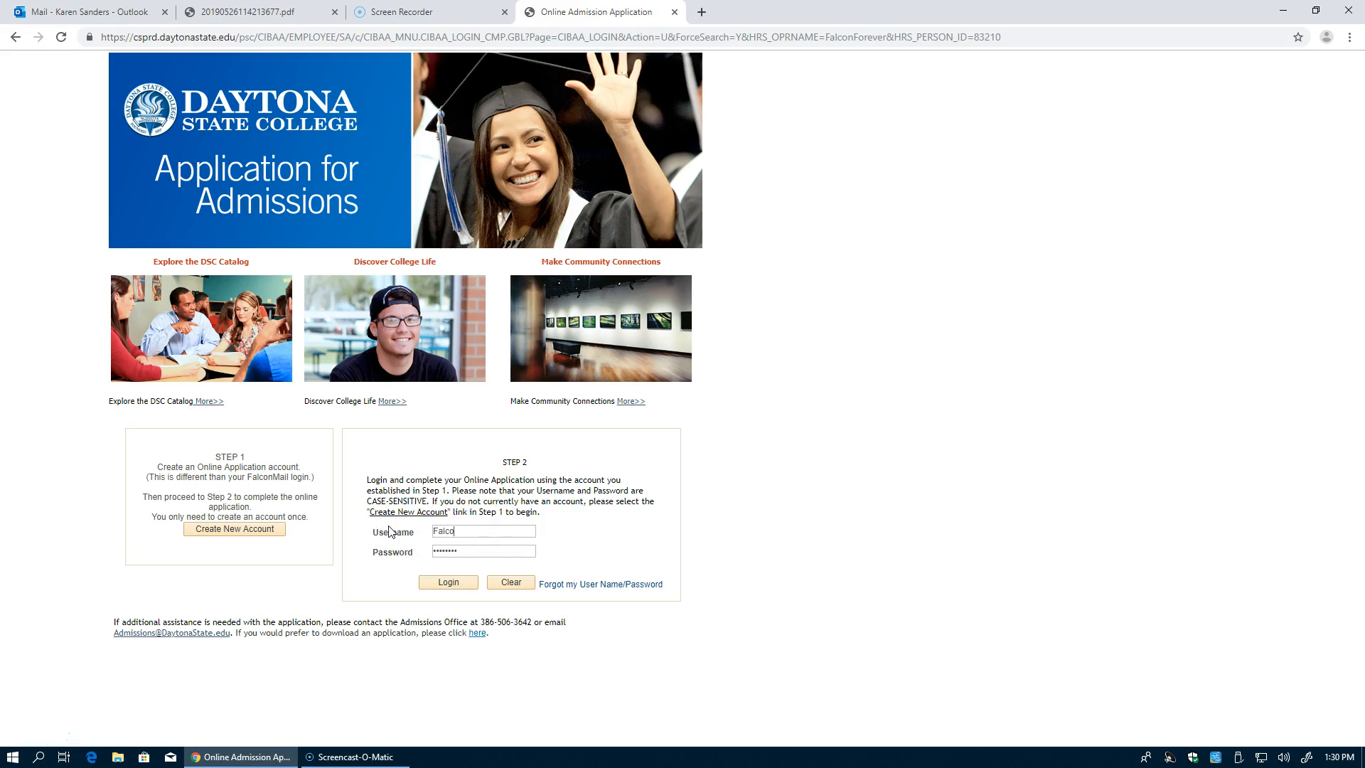
key(Tab)
text(**)
key(Return)
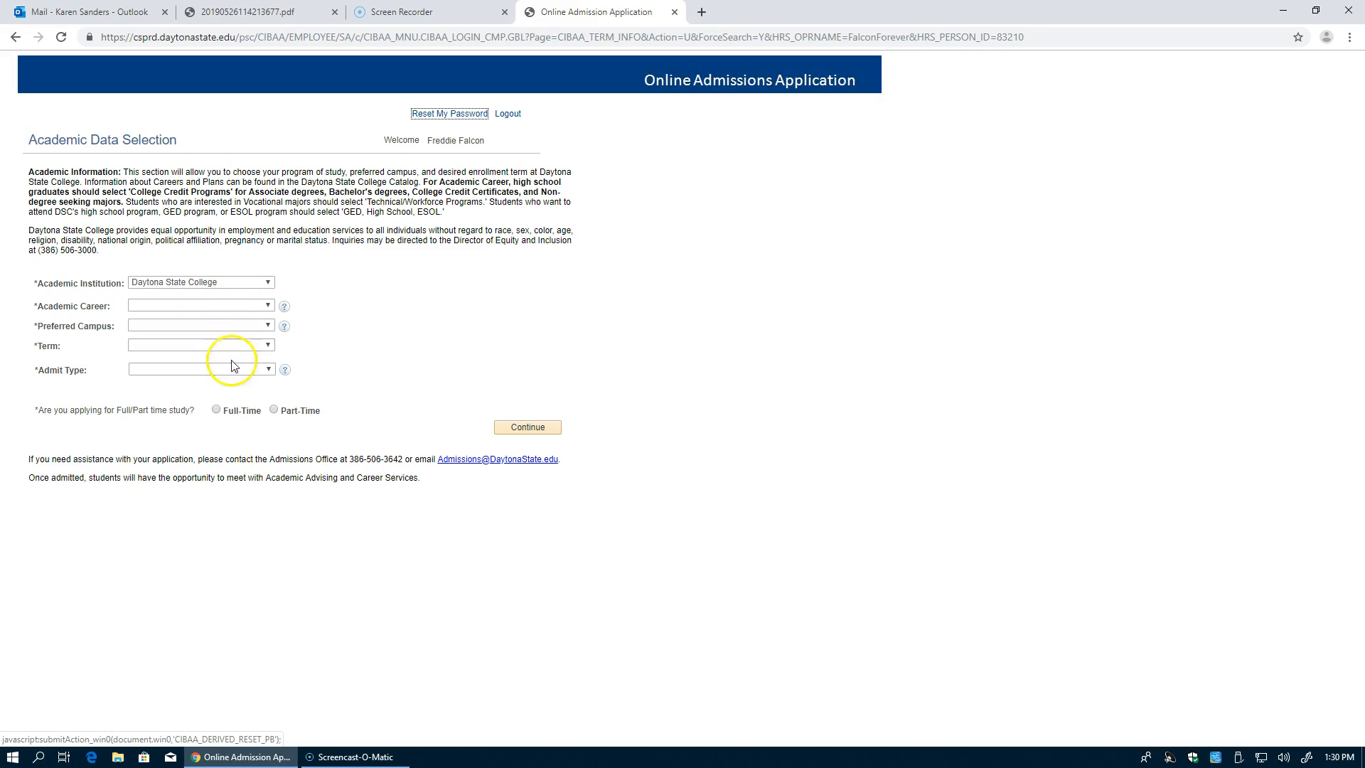
Step: Set the academic career to College Credit Programs and preferred campus to Adv Technology College Campus
click(263, 307)
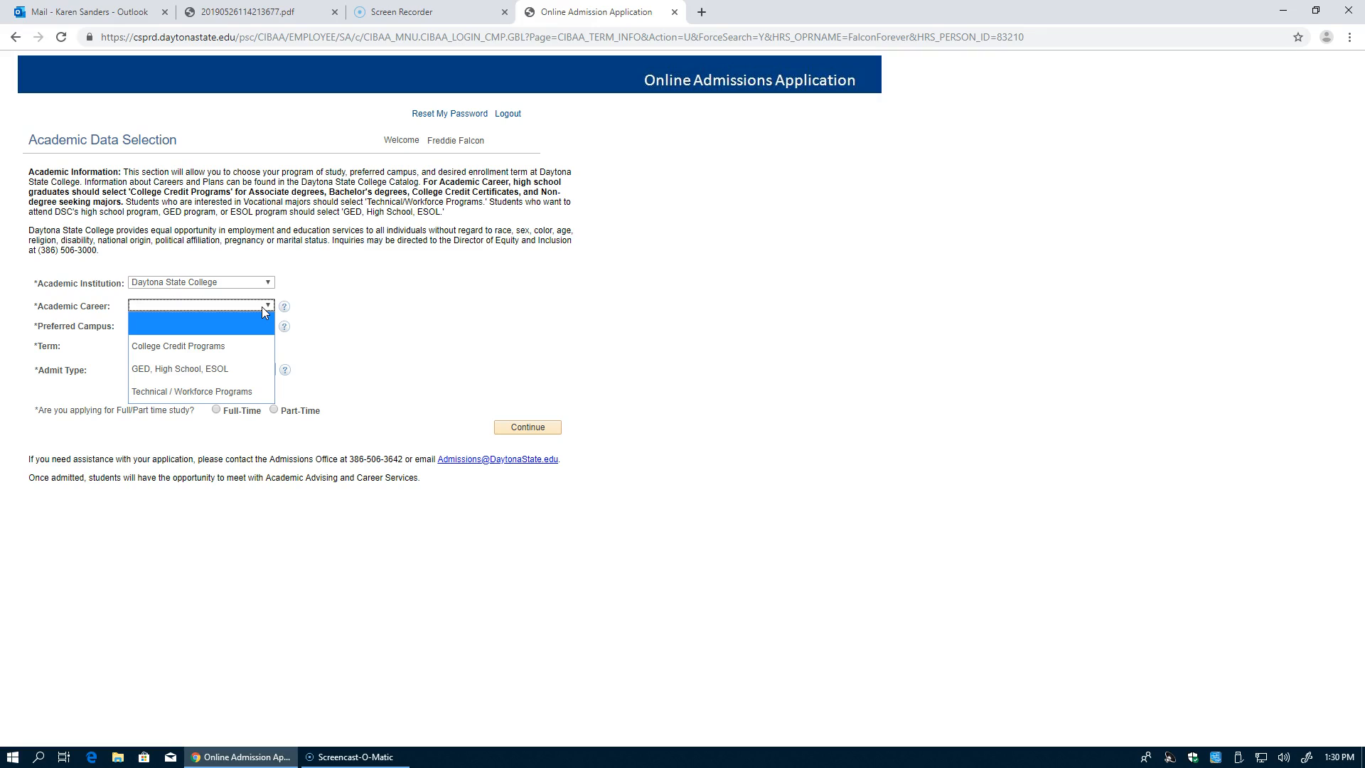
click(231, 347)
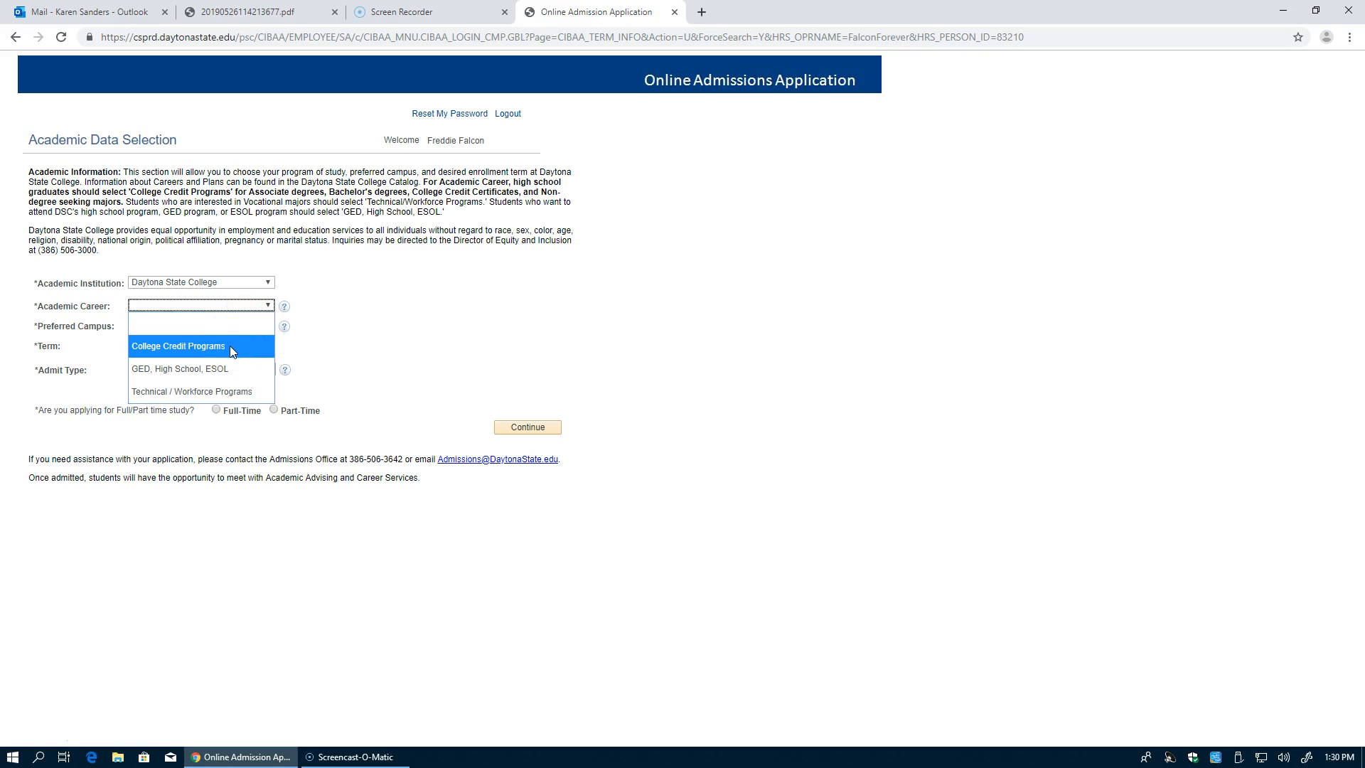
click(229, 346)
click(250, 334)
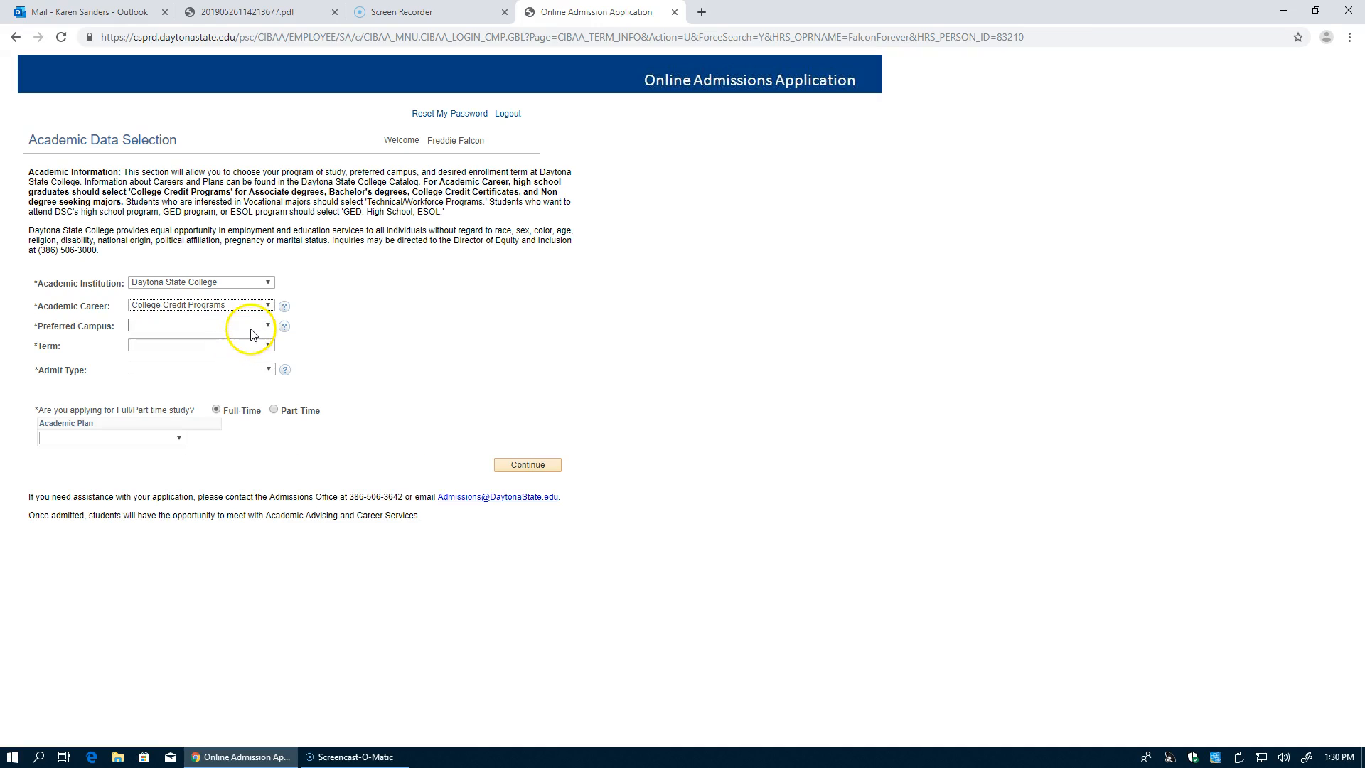
click(251, 331)
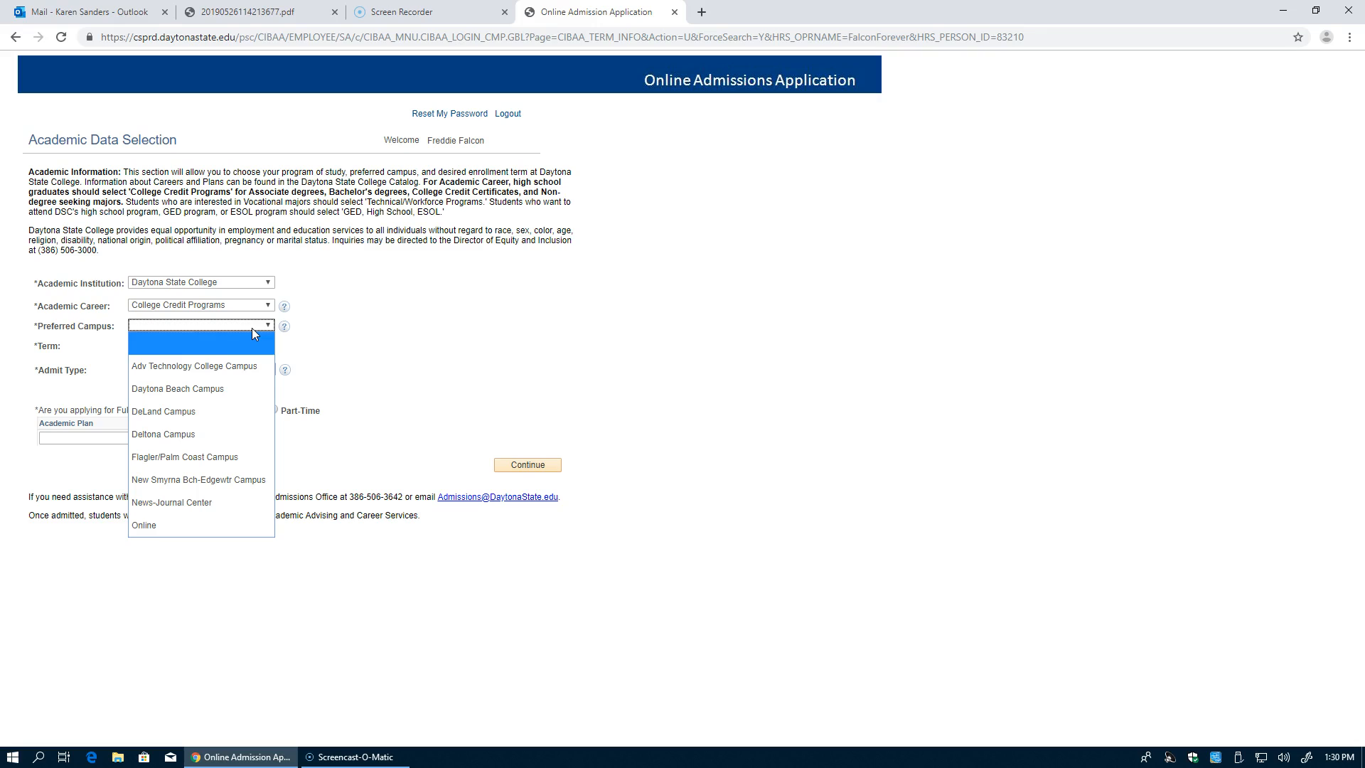
click(244, 366)
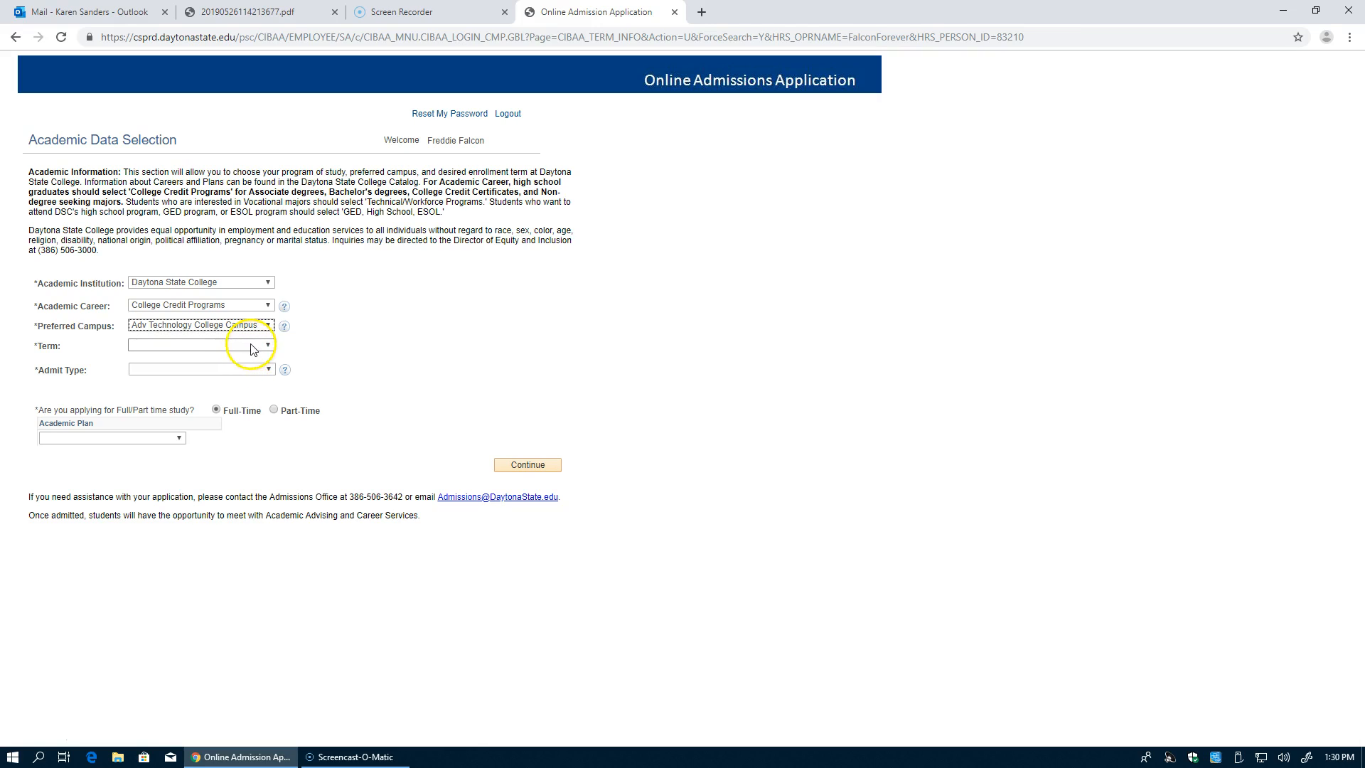
Step: Choose Fall 2019 term, Online Application admit type and Comp. Program. & Analysis A.S. plan
click(252, 346)
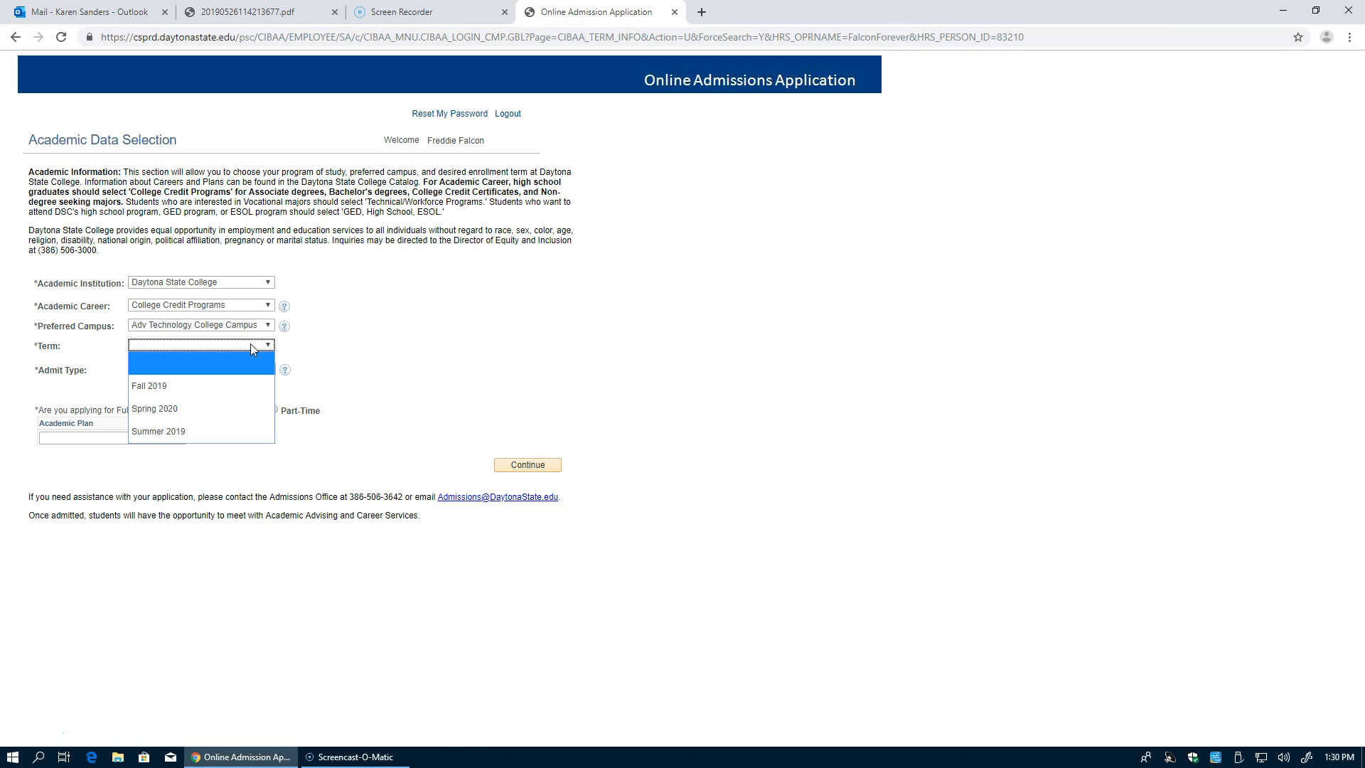
click(197, 386)
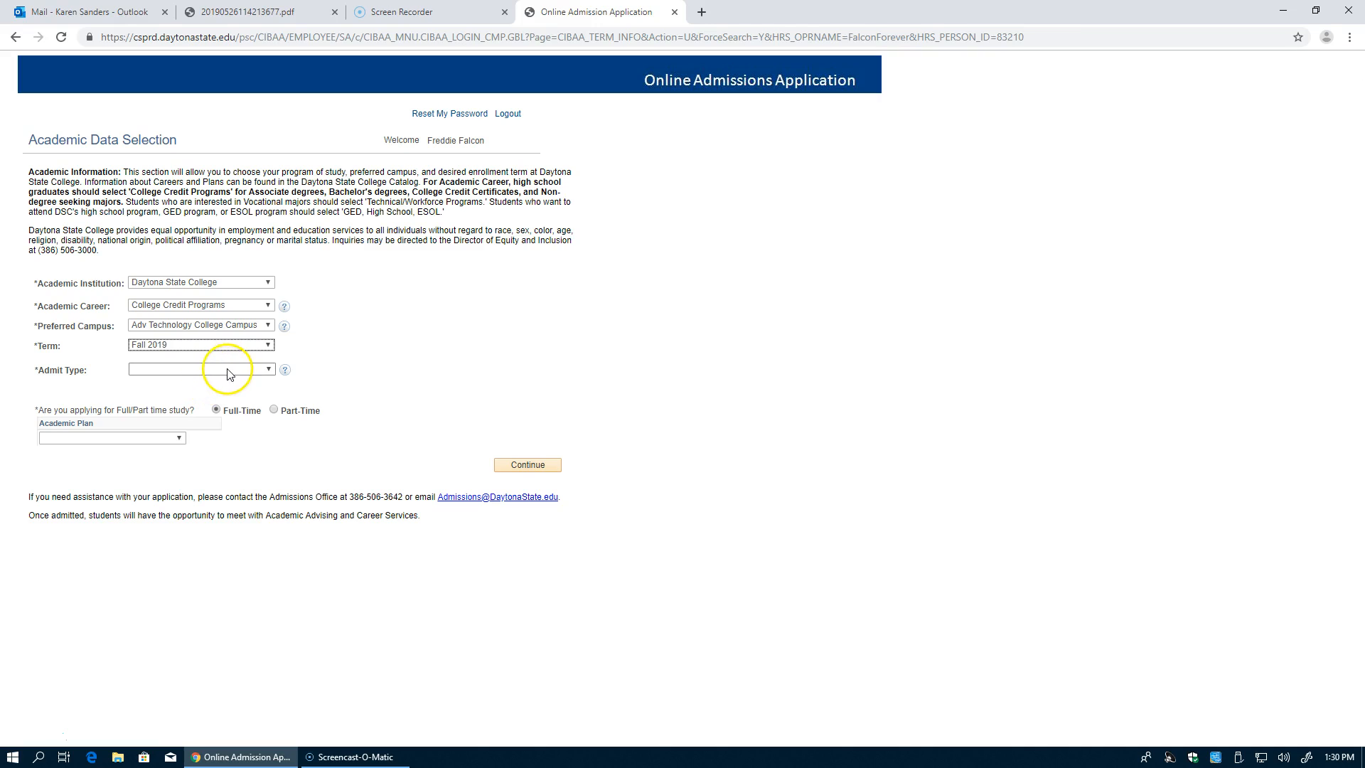
click(228, 371)
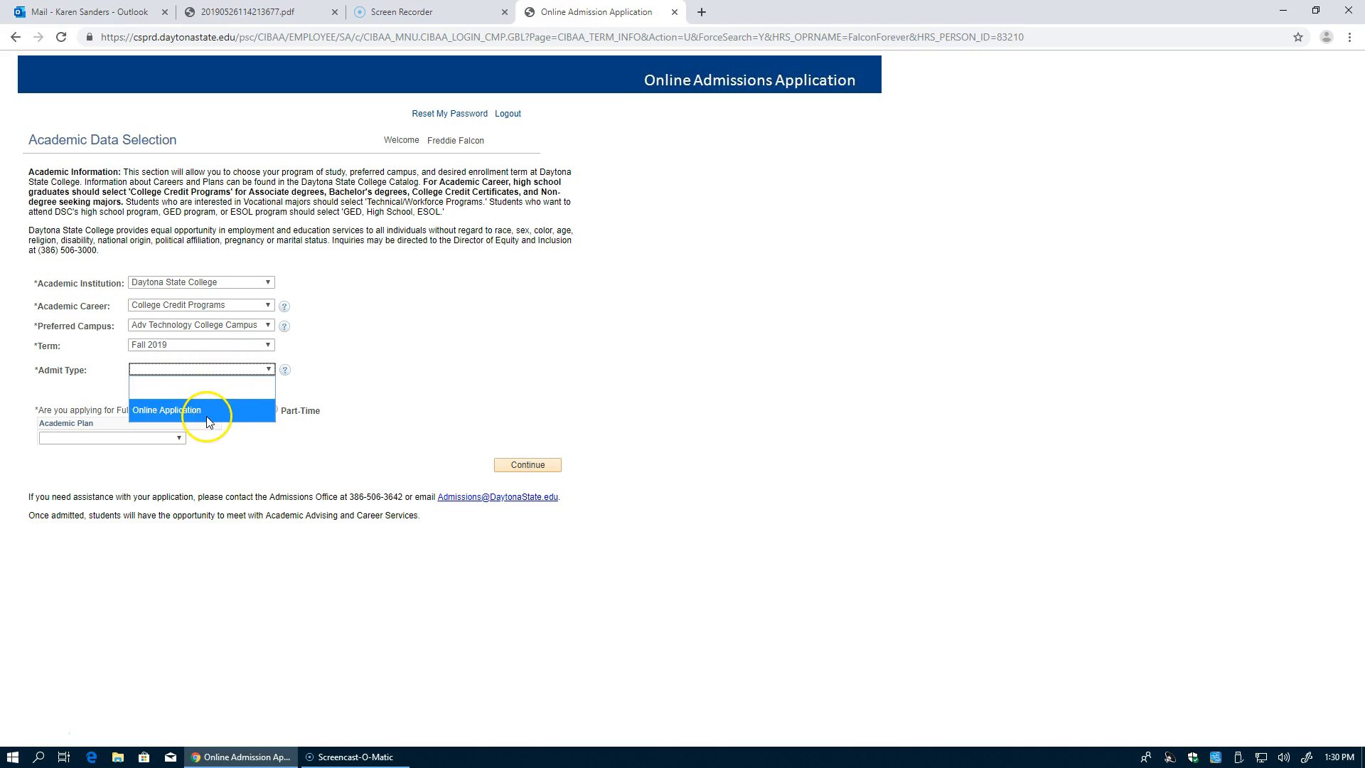
click(185, 411)
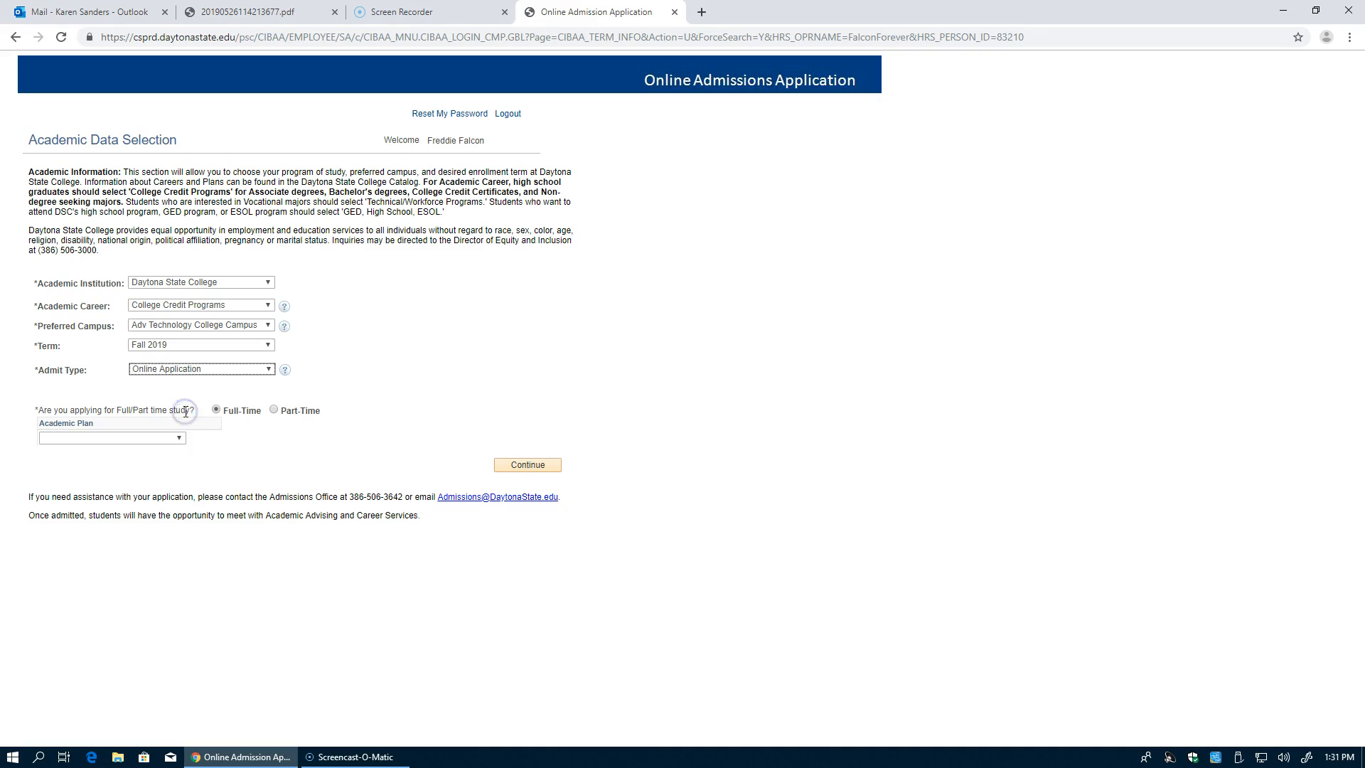
click(177, 439)
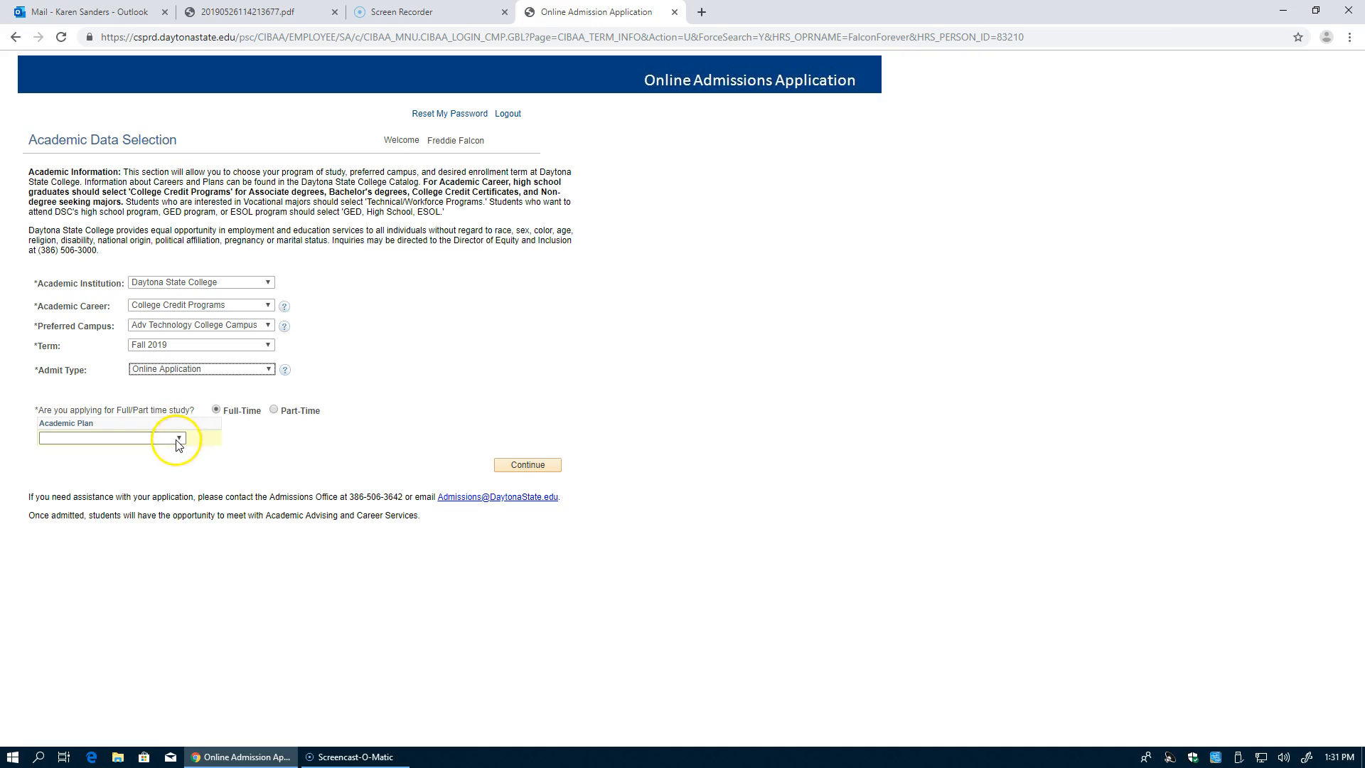
click(178, 439)
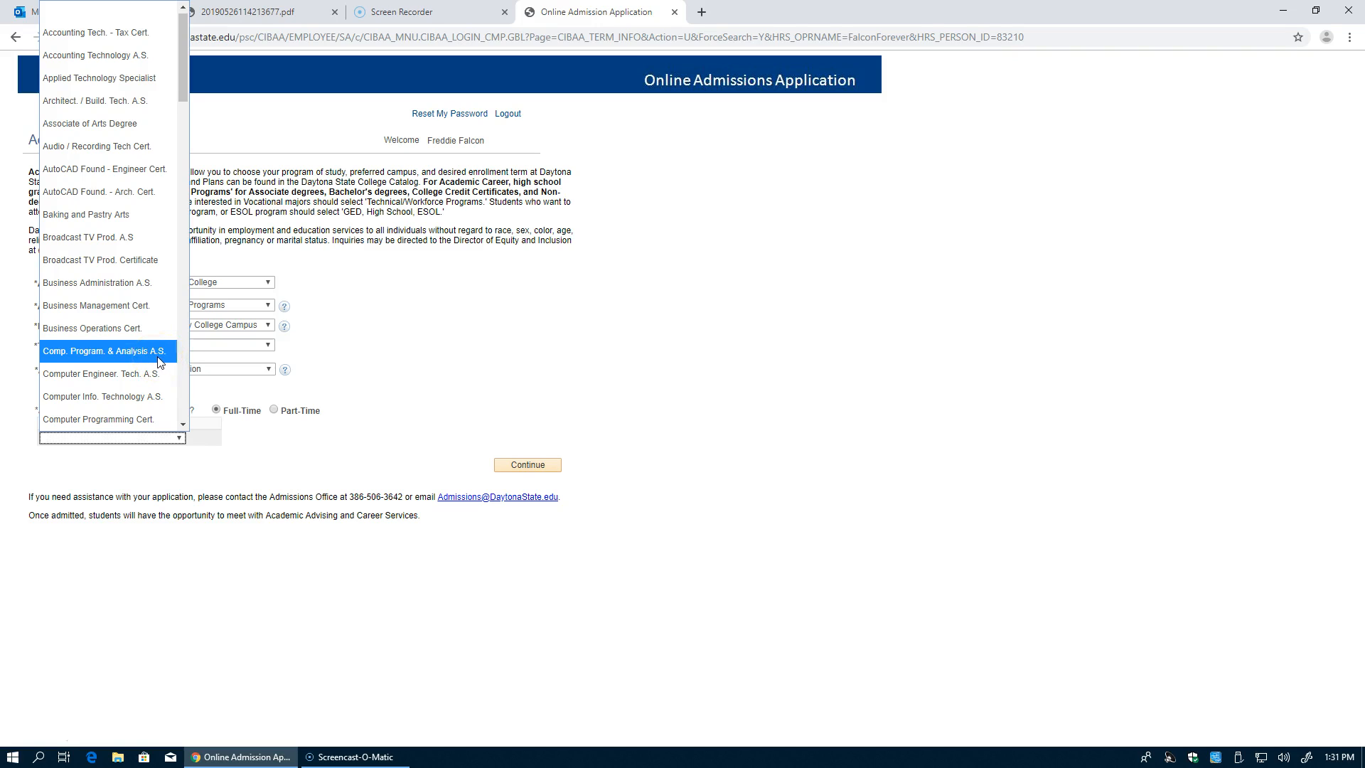
click(158, 355)
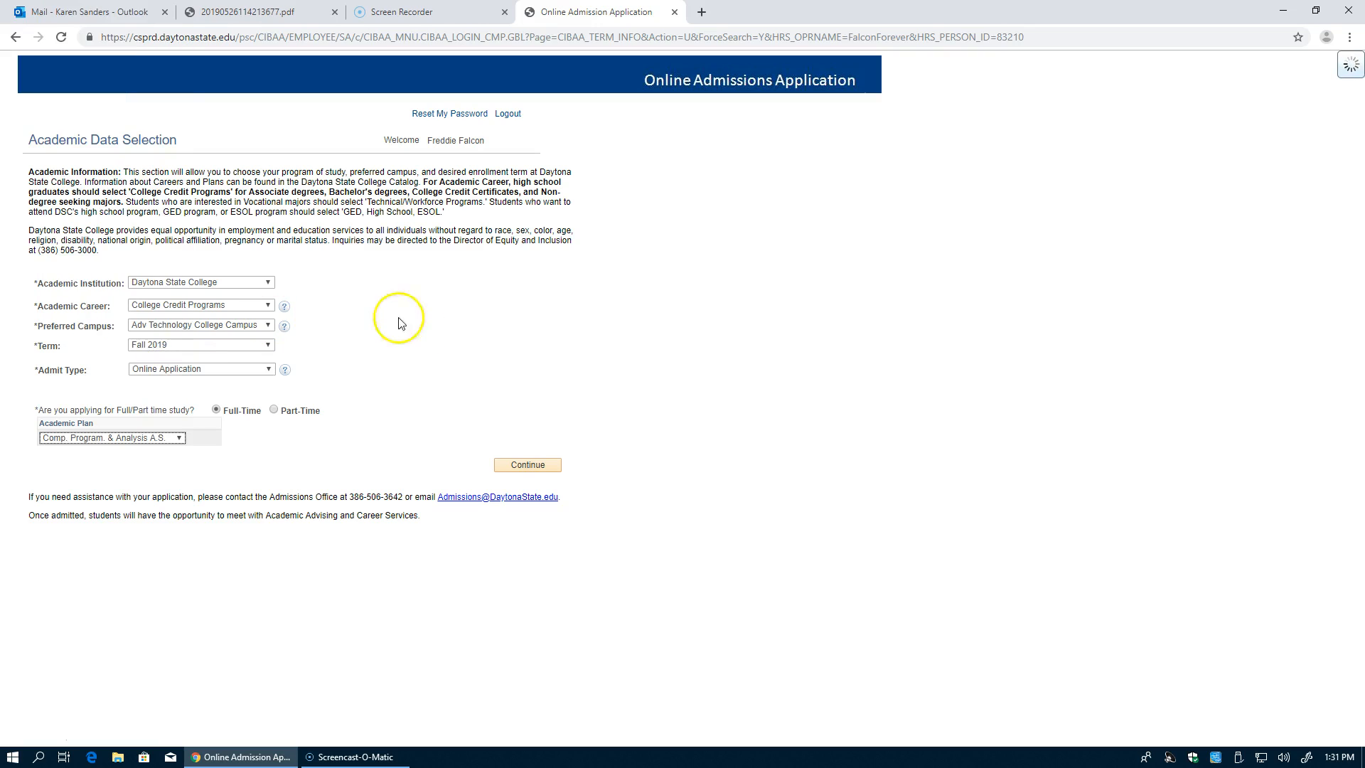
Step: Save the academic data selection and go to the Student Information section from the main menu
click(533, 465)
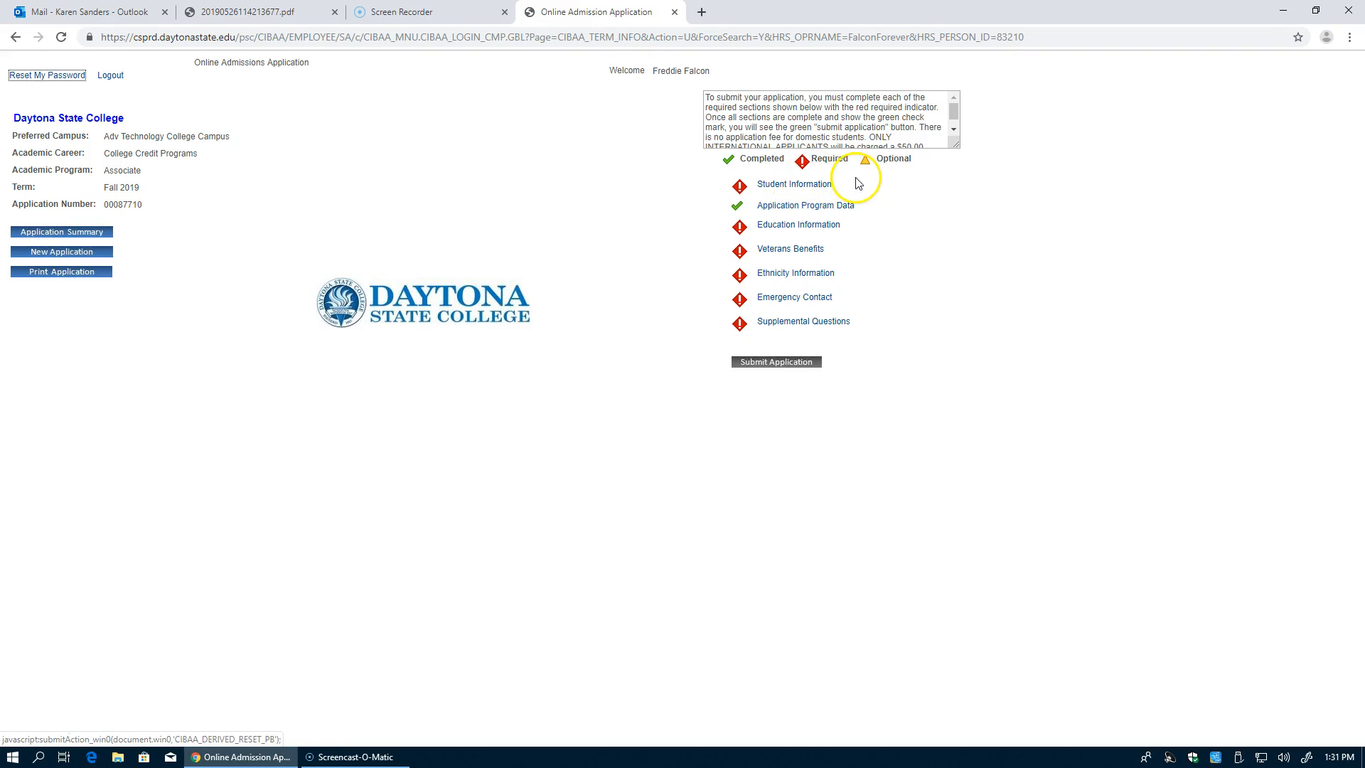
click(789, 185)
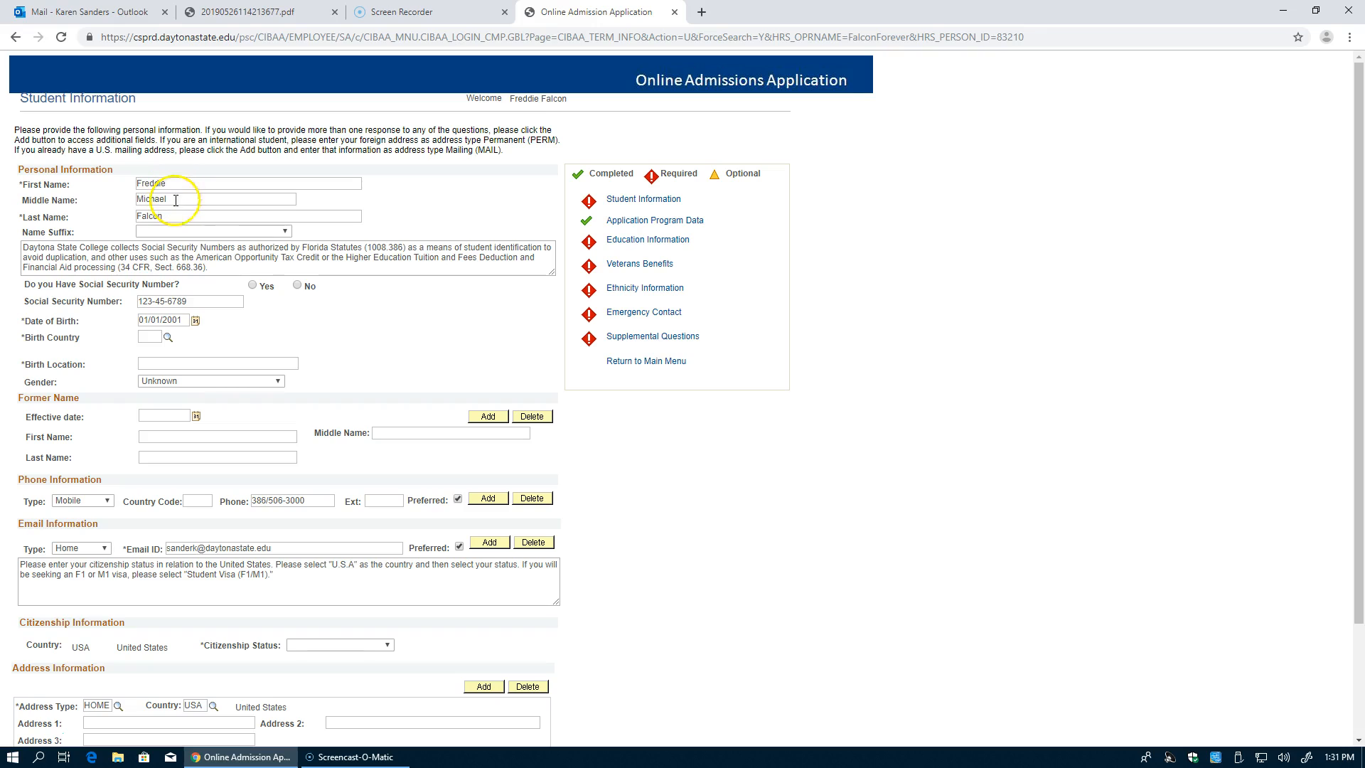
Step: Answer Yes to having a Social Security Number and pick USA as the birth country
click(252, 285)
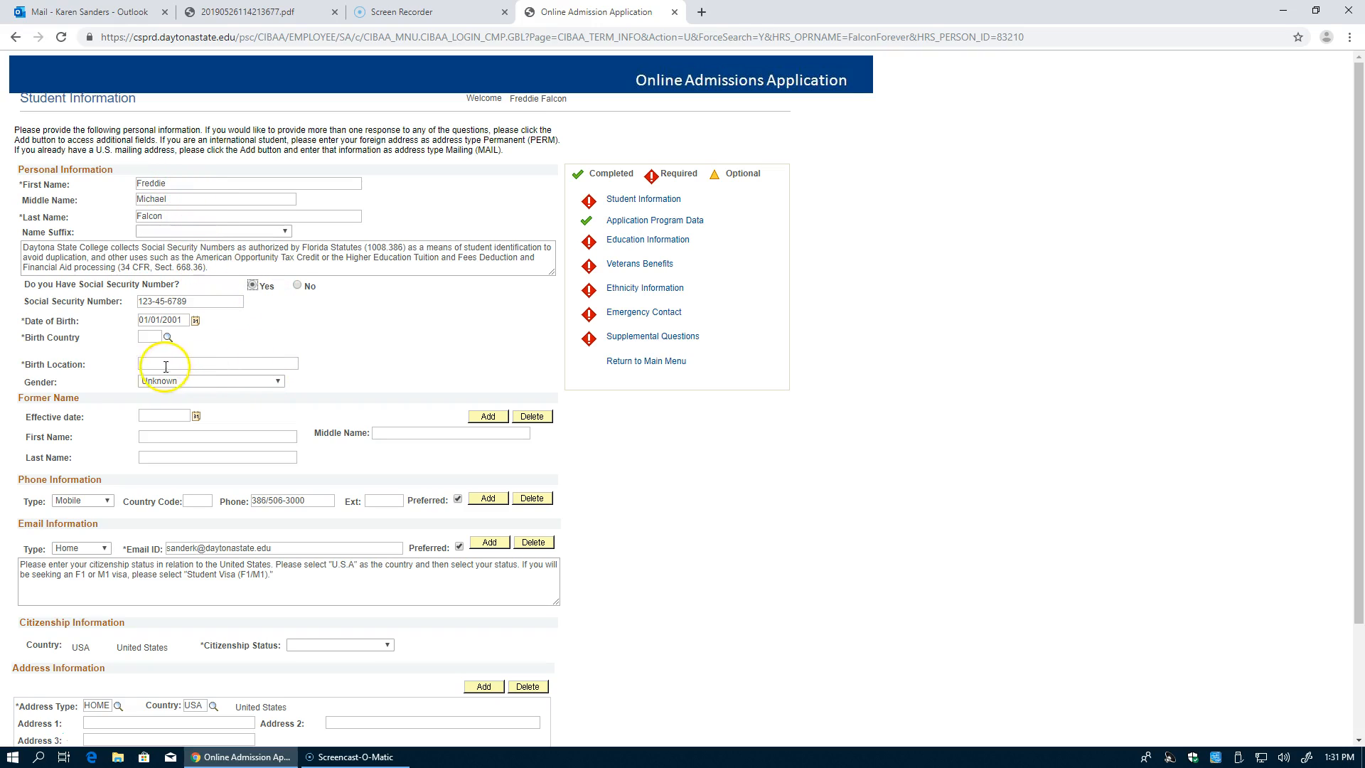
click(150, 337)
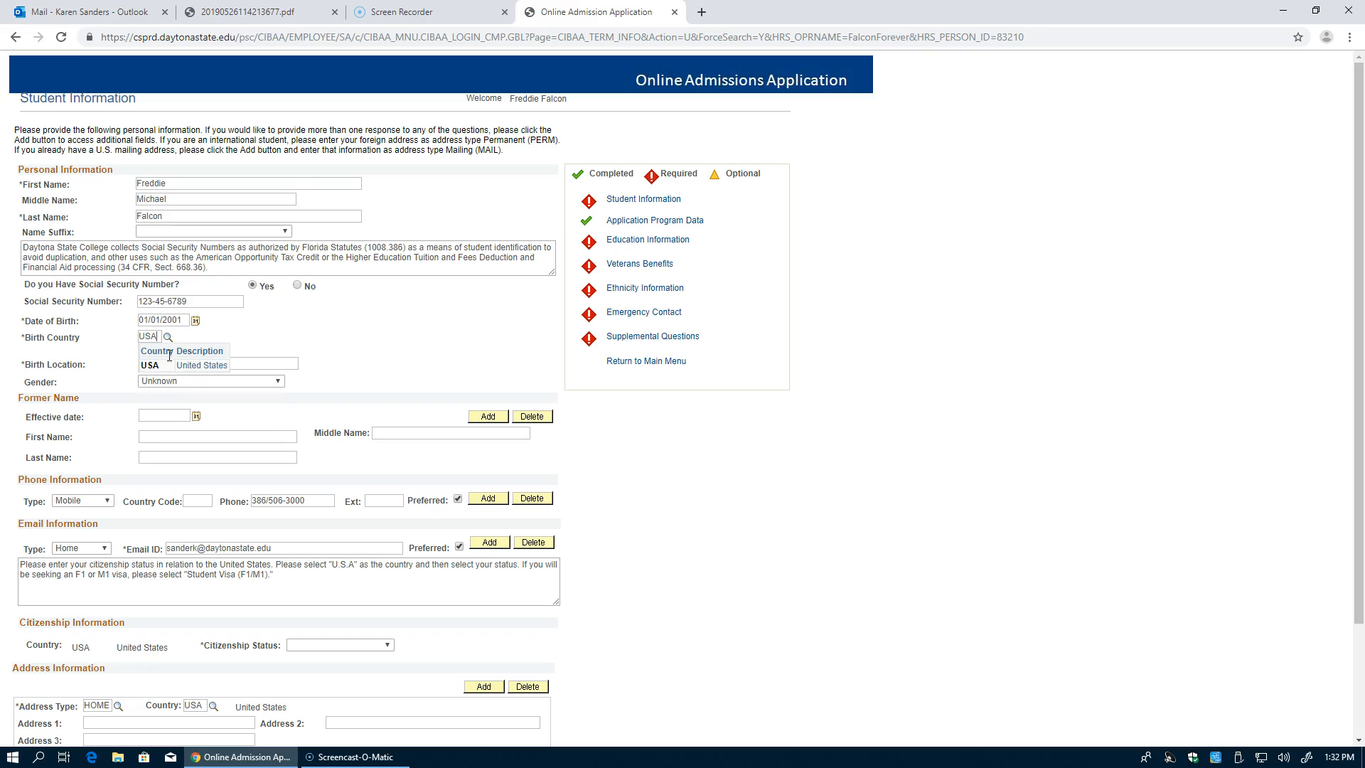
click(161, 365)
click(166, 340)
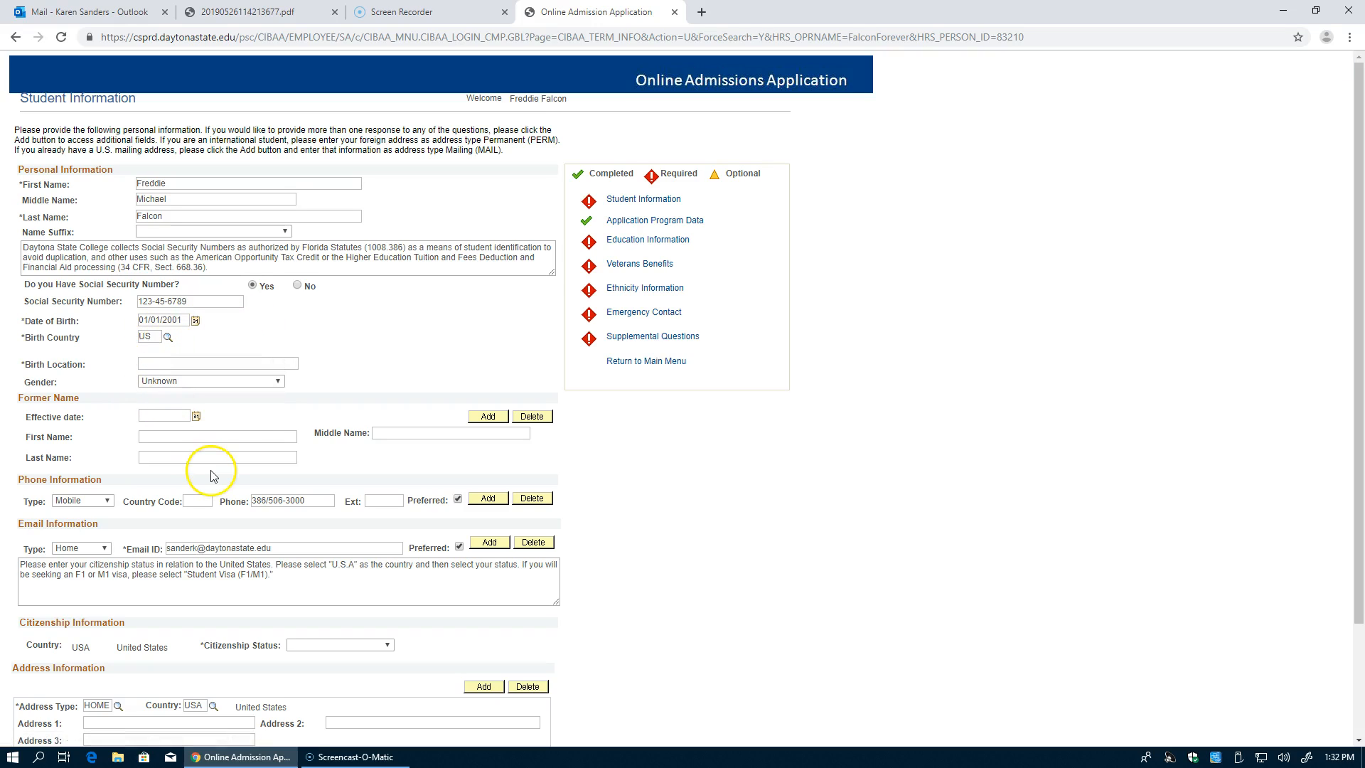
Step: Search the birth country lookup for codes starting with 'U' and select United States
click(167, 338)
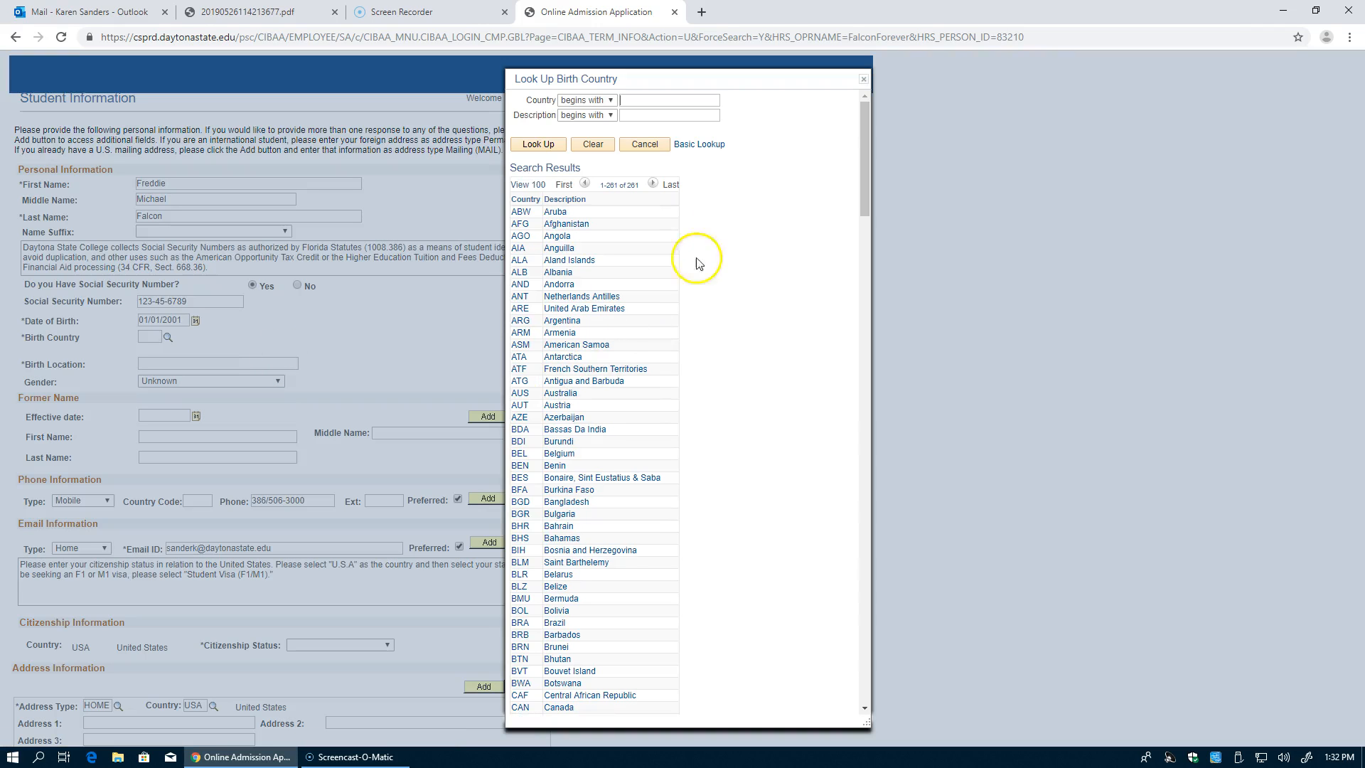
drag(860, 162, 808, 152)
click(538, 144)
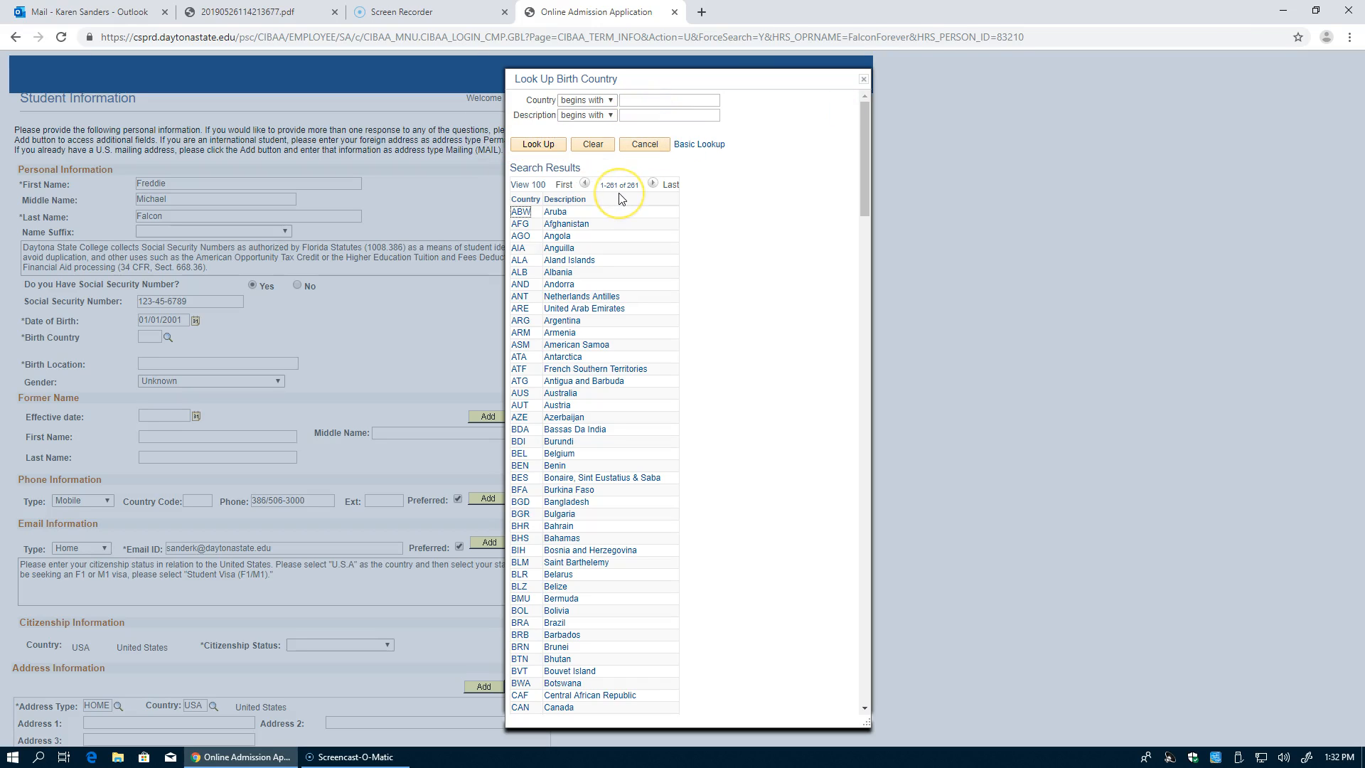
click(629, 172)
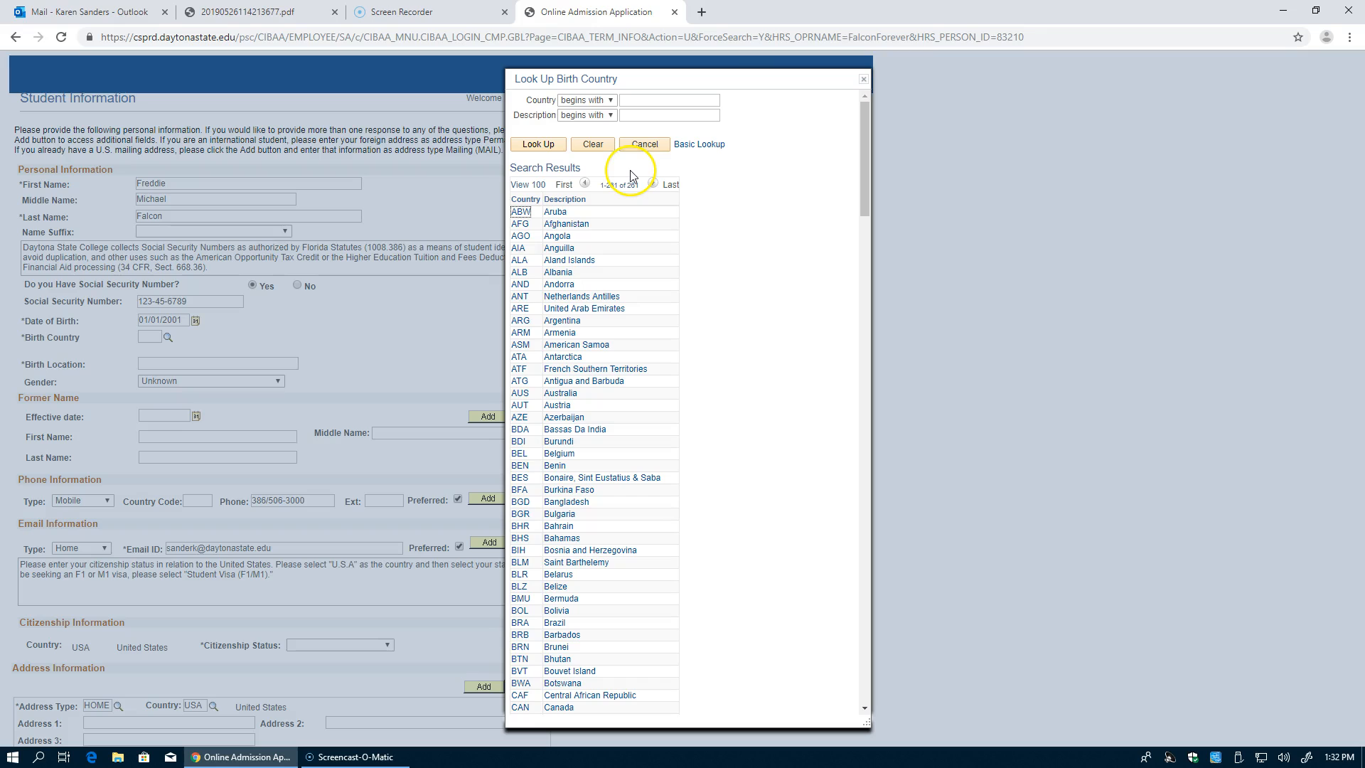
click(634, 101)
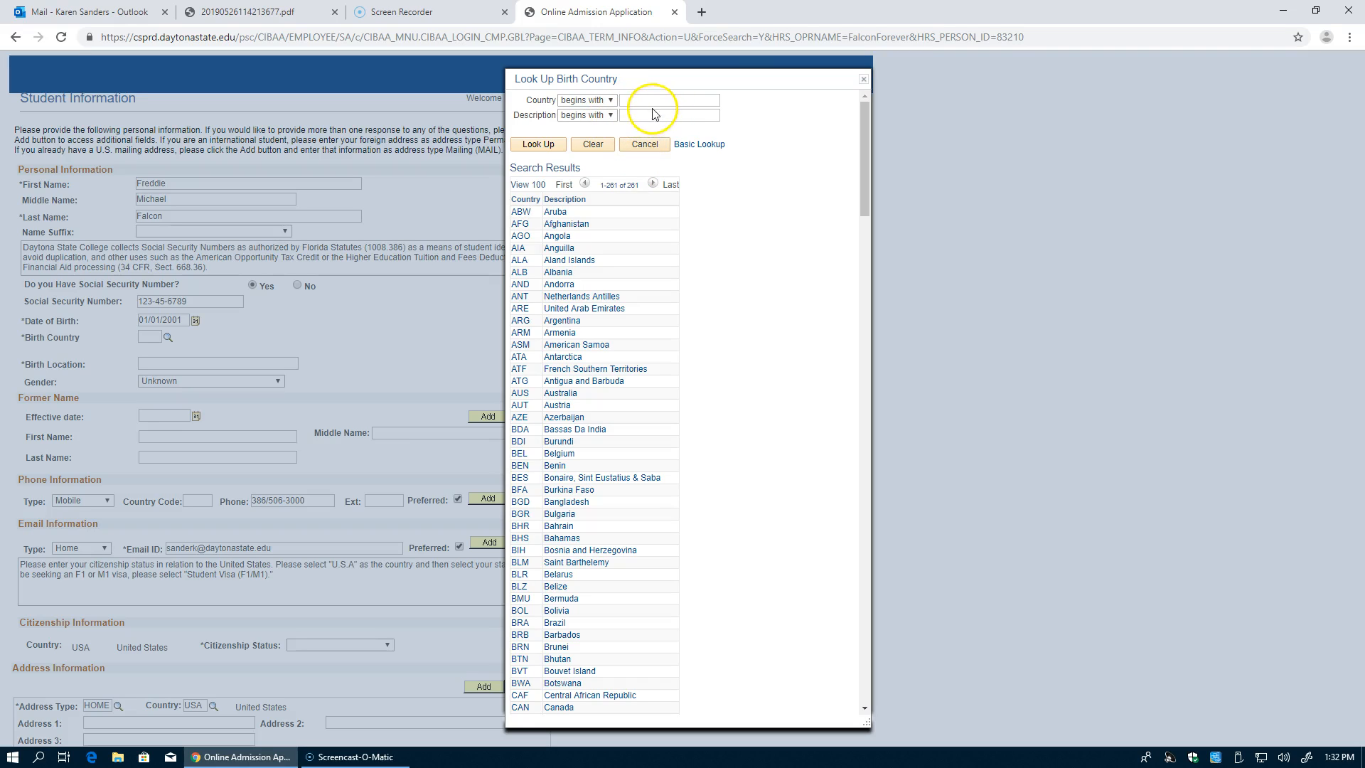
text(u)
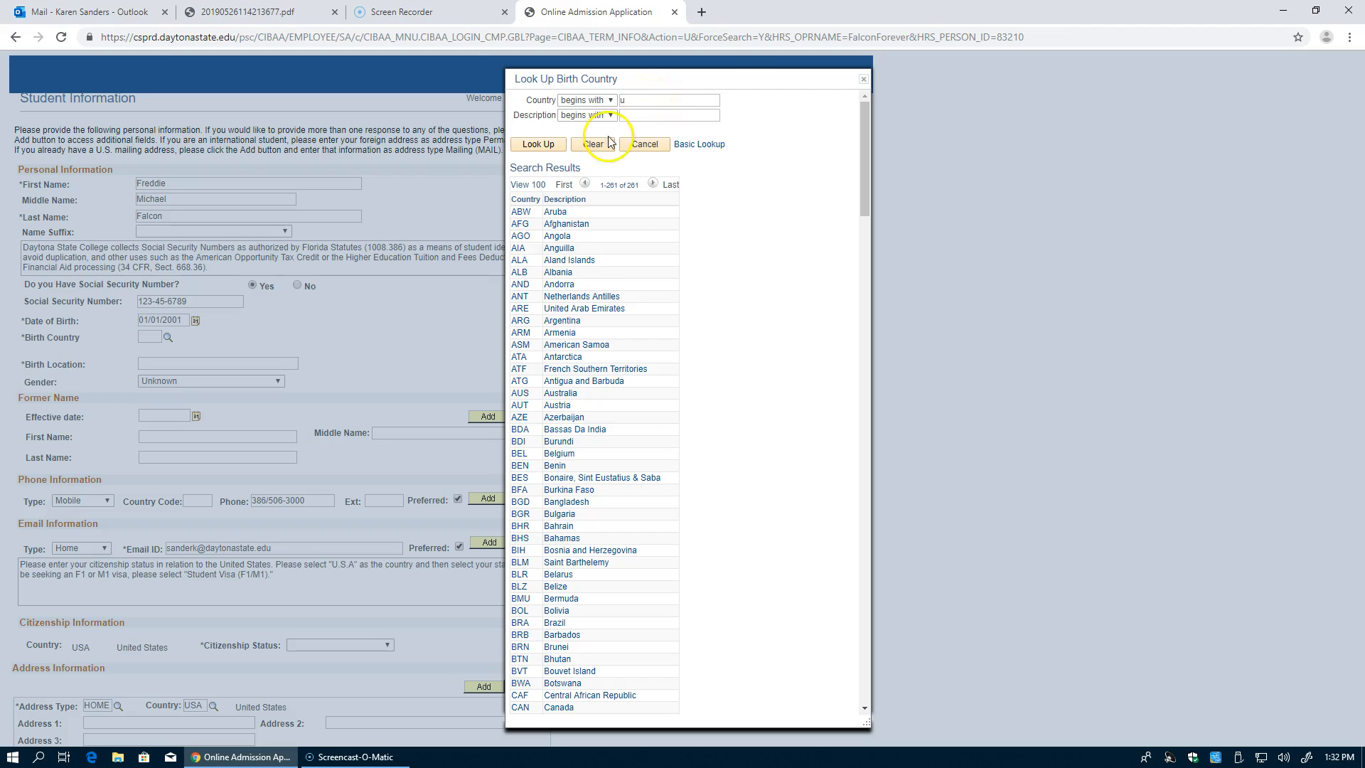
click(538, 143)
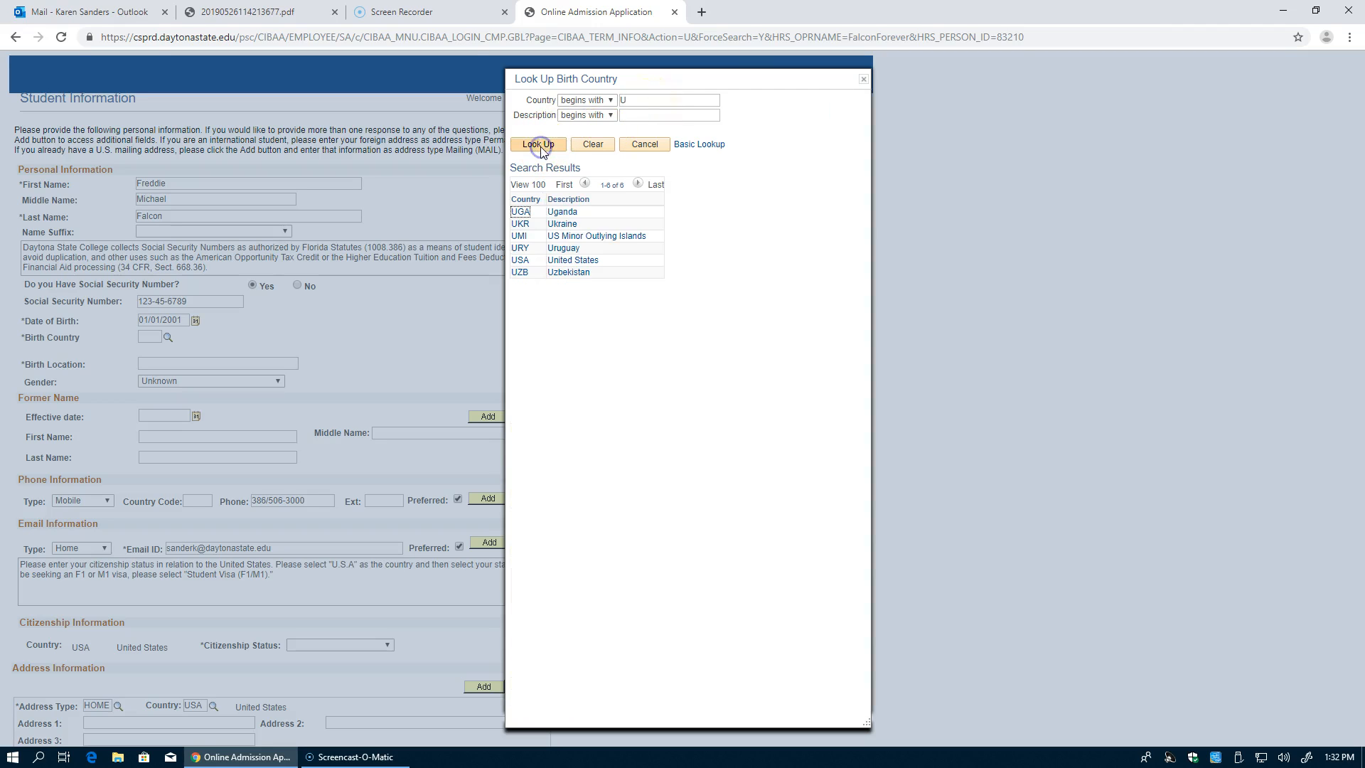
click(572, 260)
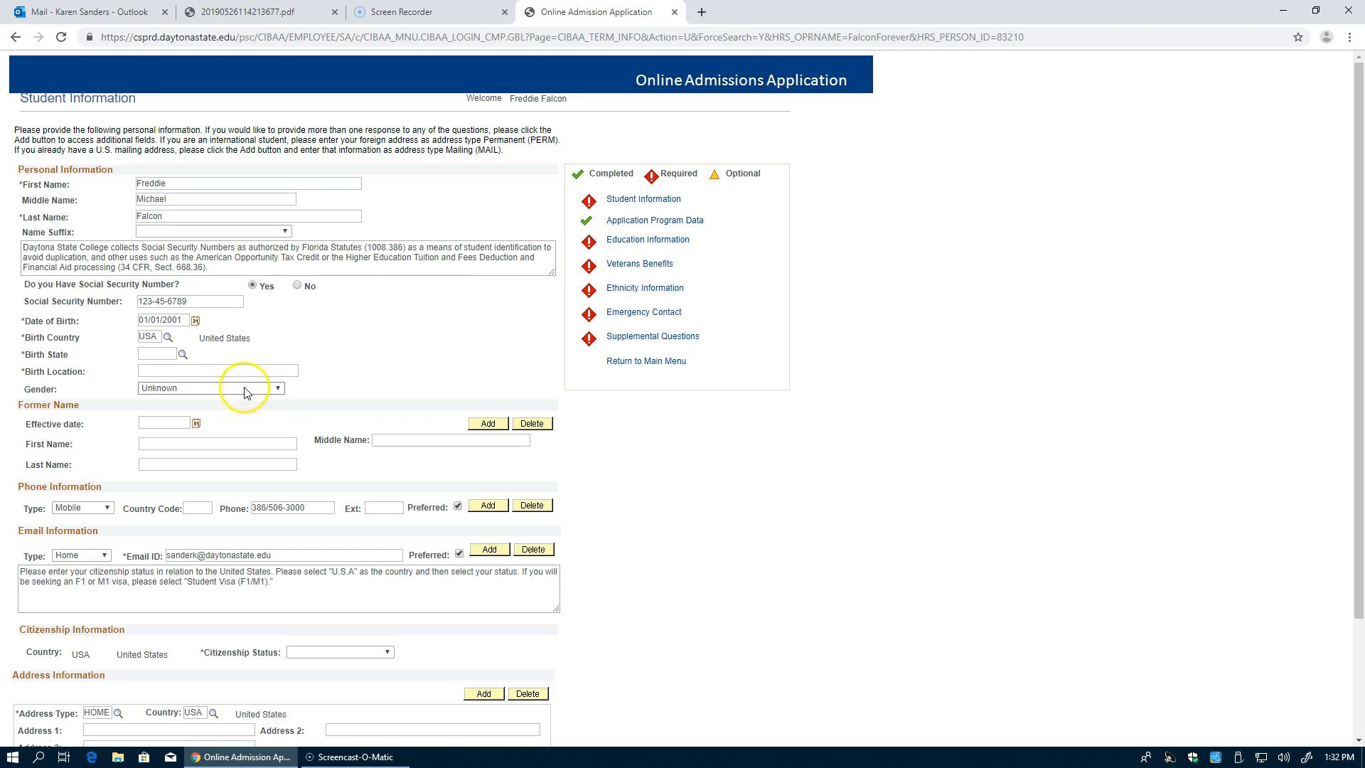
Step: Set the birth state to Florida and fill in Daytona Beach as birth location
click(182, 354)
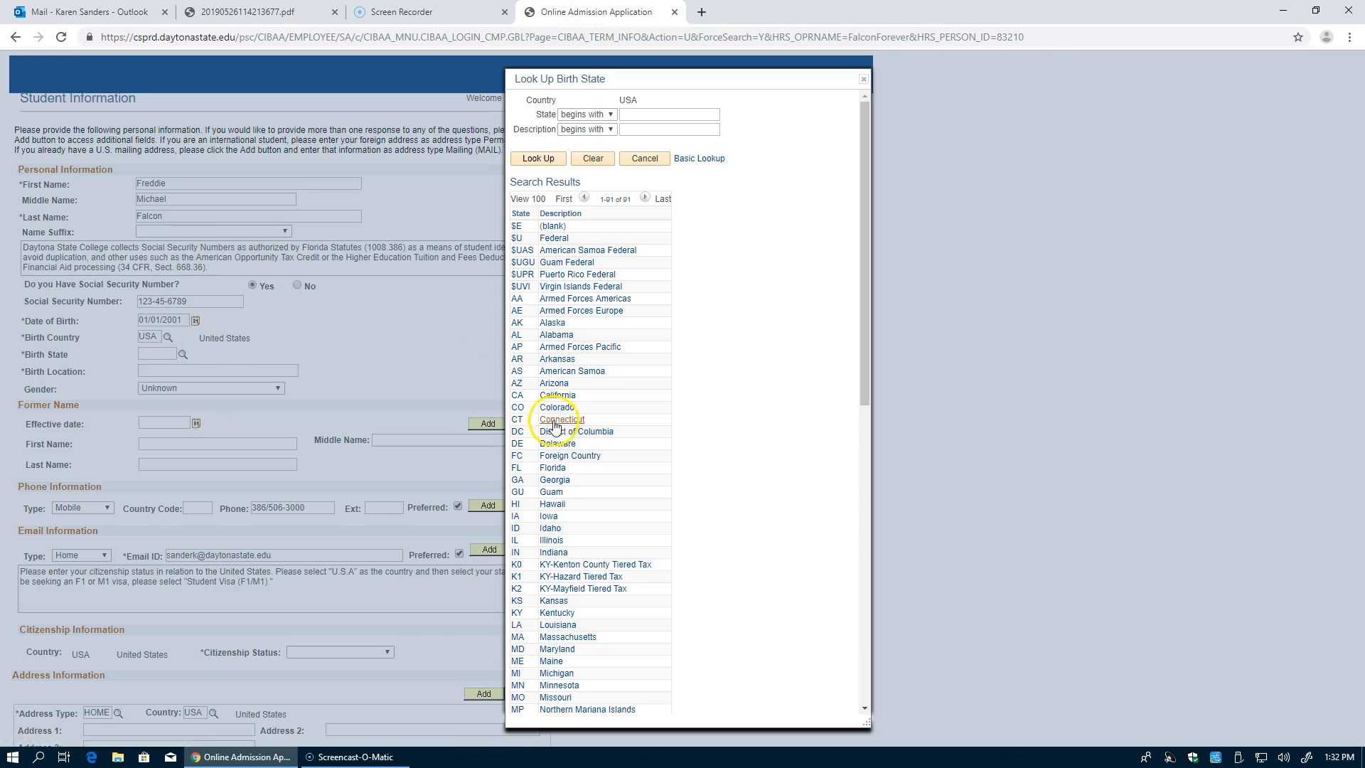
click(553, 468)
click(179, 368)
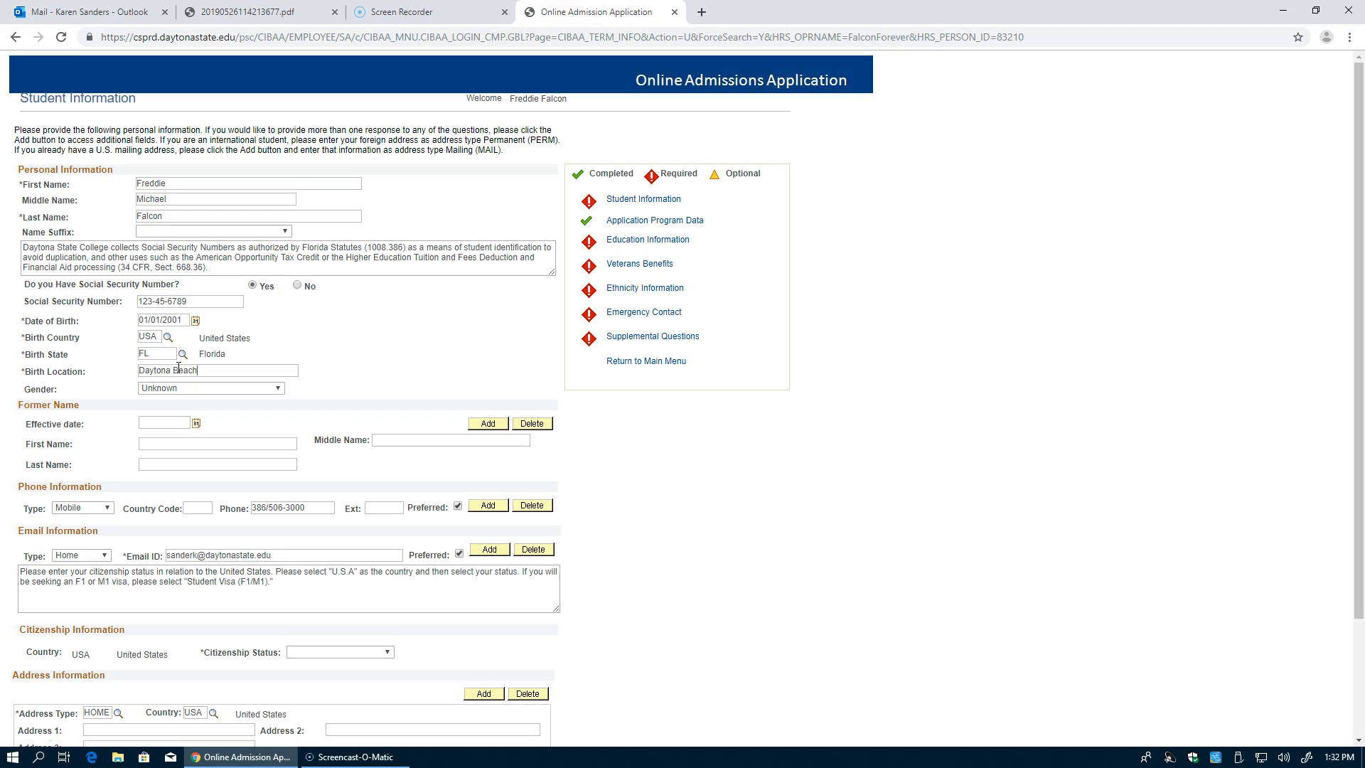
Step: Set gender to Male and citizenship status to Citizen
scroll(178, 368, down, 1)
click(201, 317)
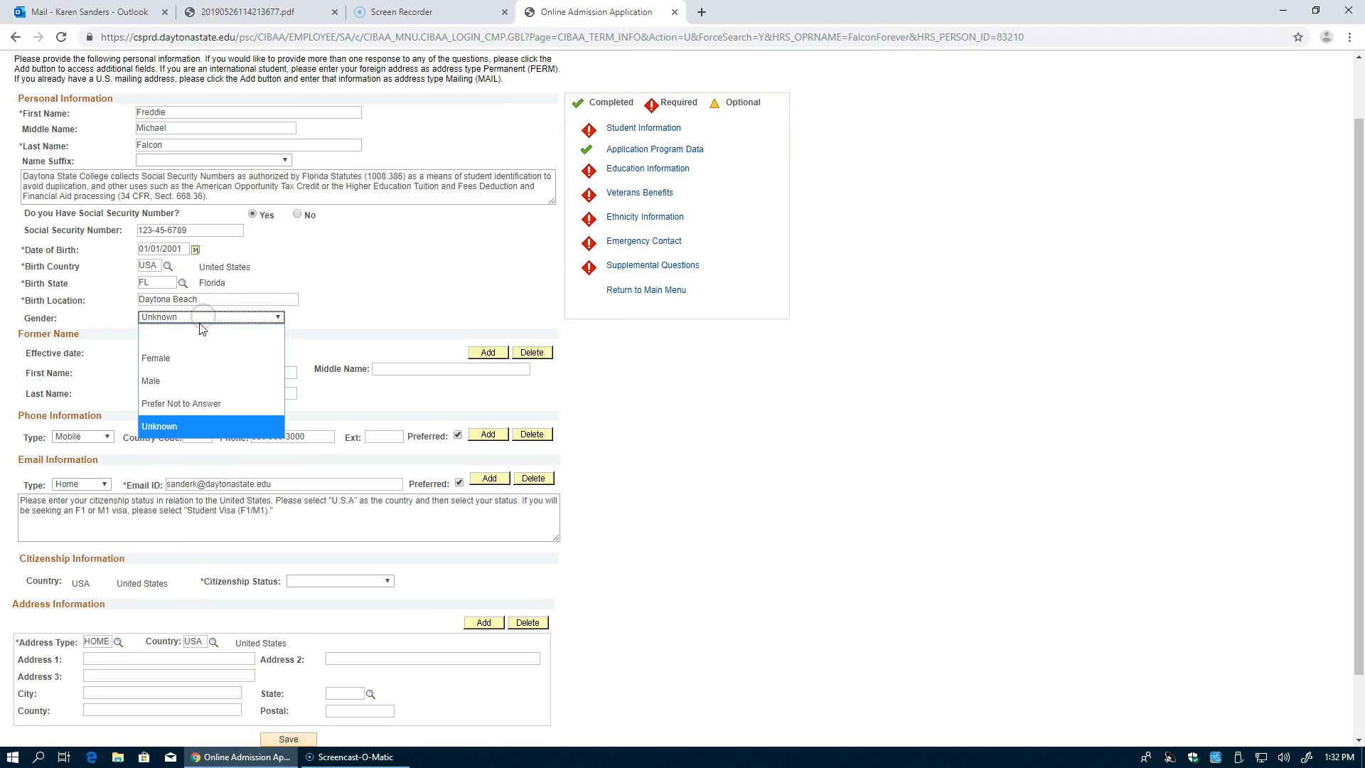
click(190, 384)
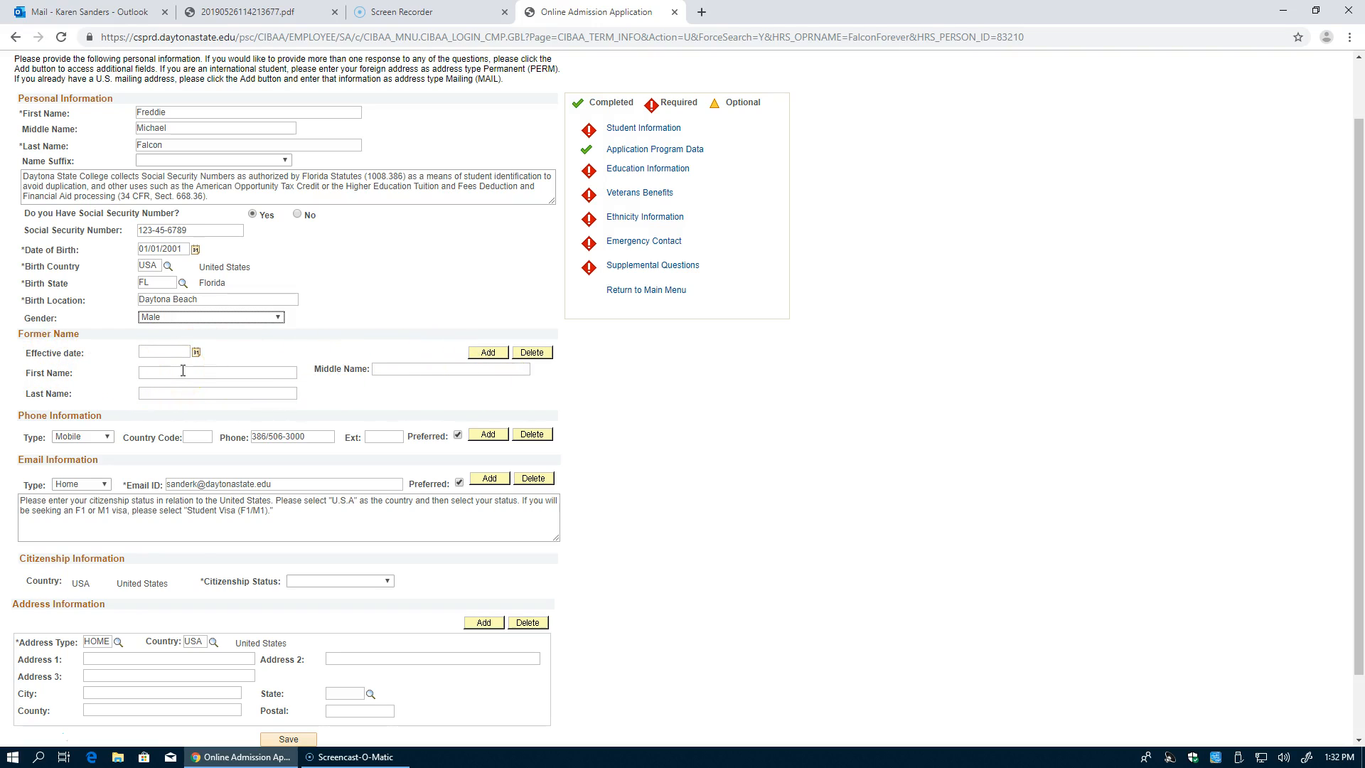
scroll(177, 537, down, 2)
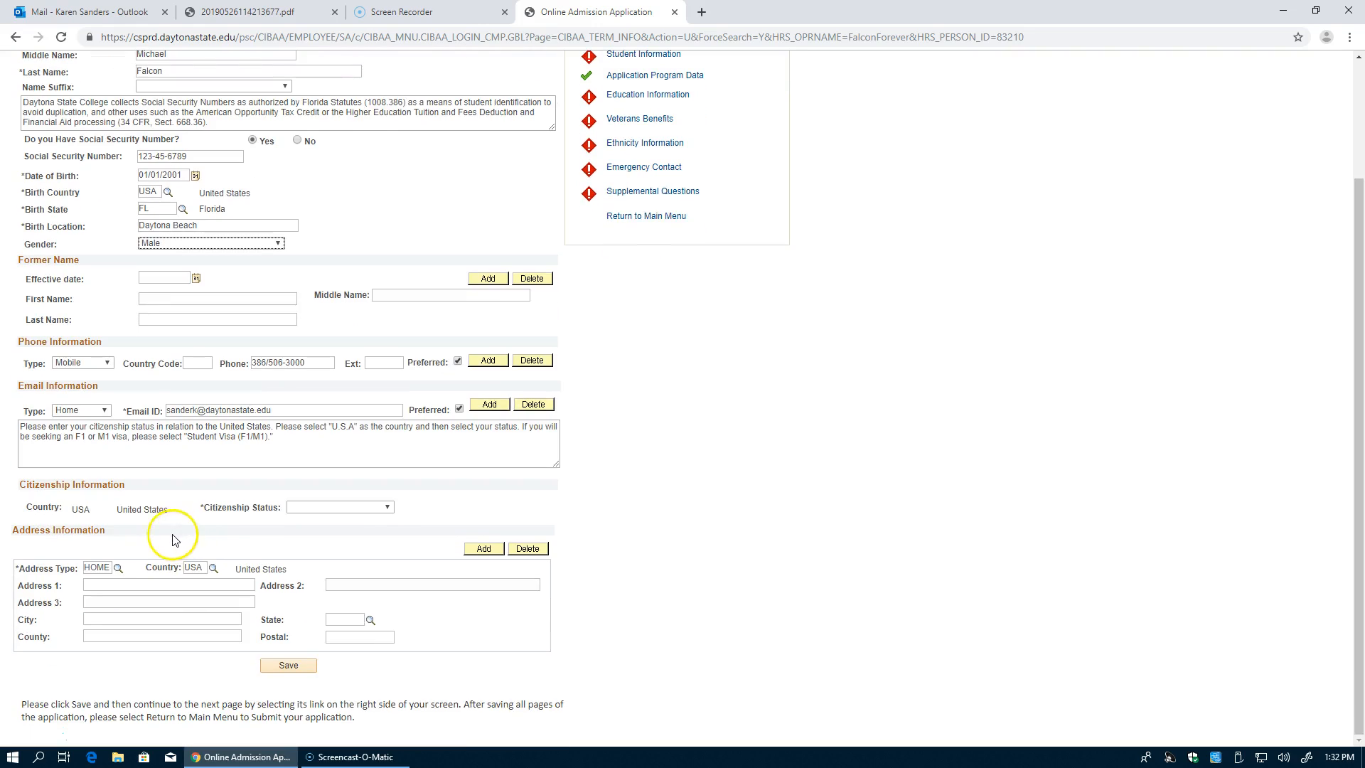
click(371, 509)
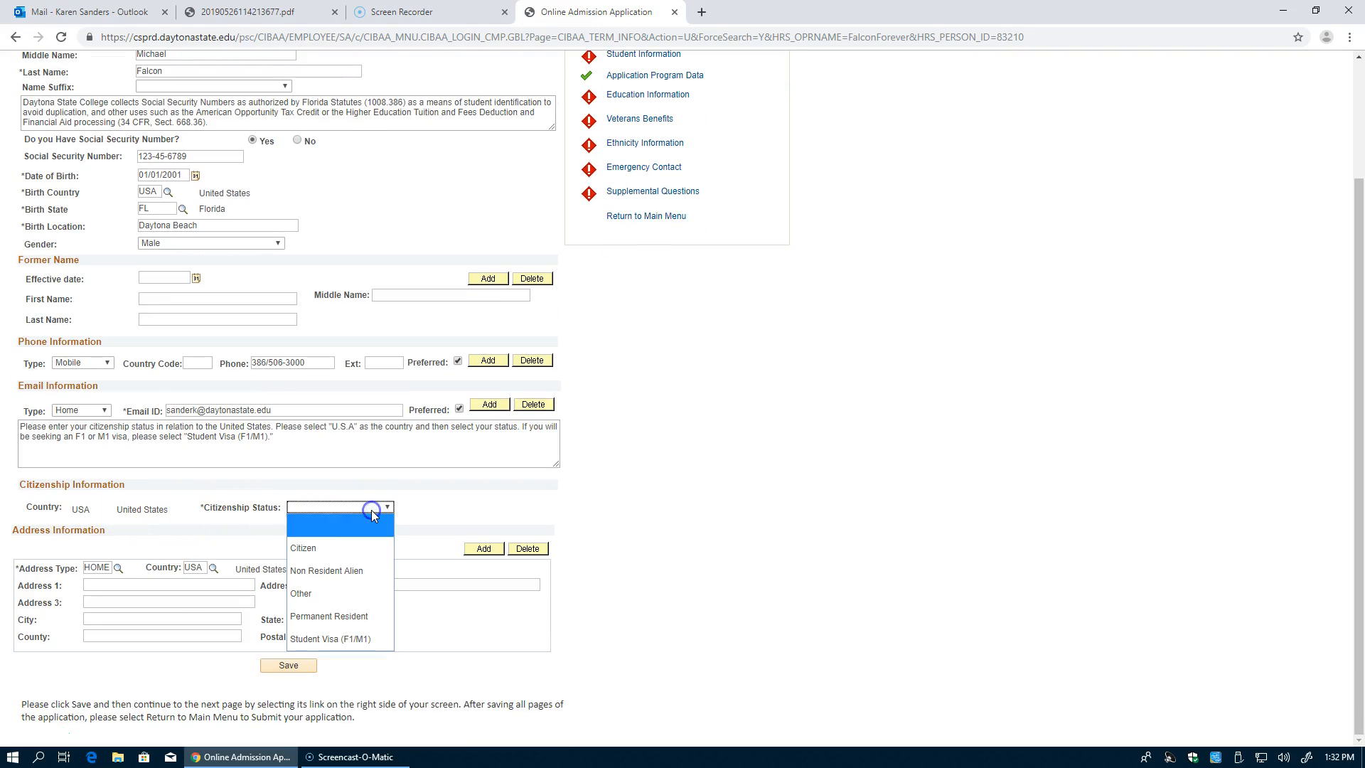
click(353, 548)
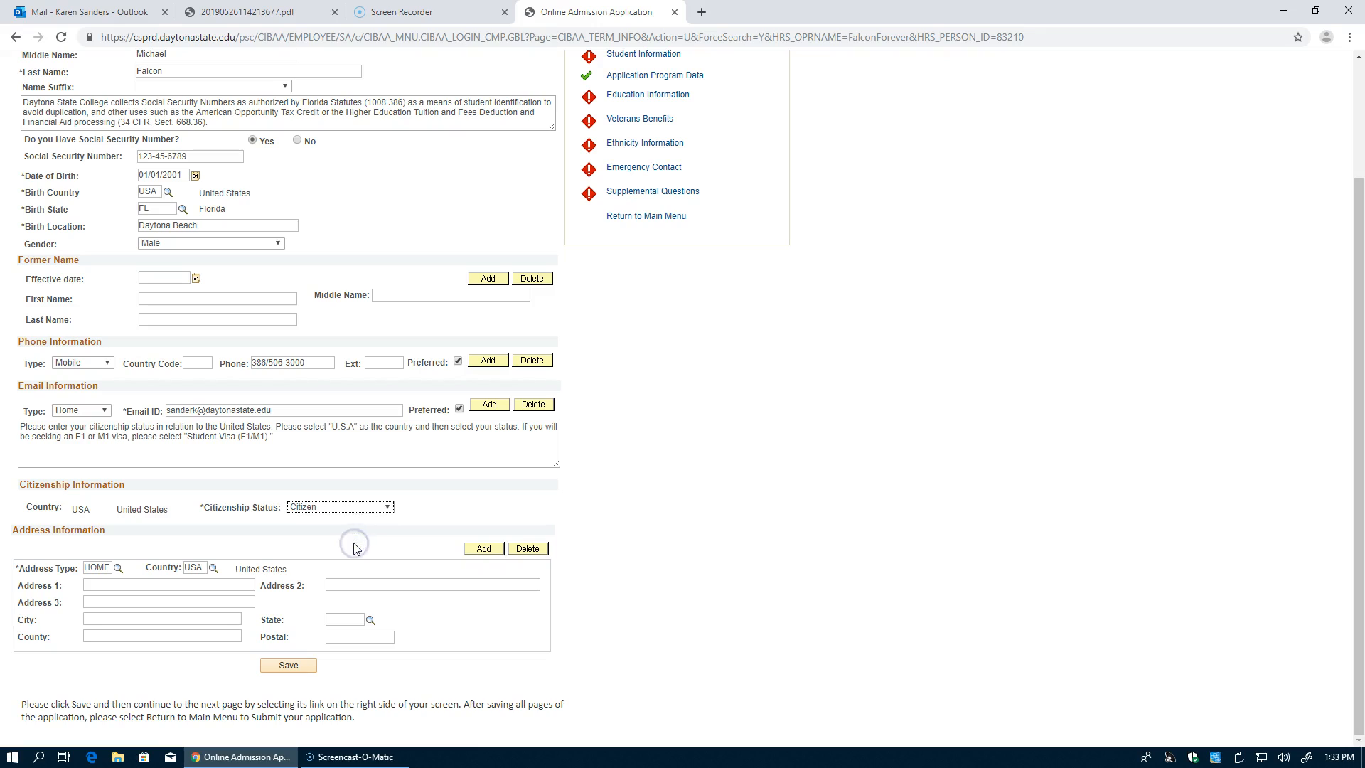
Step: Enter the home street address, city, state, county and postal code
click(107, 583)
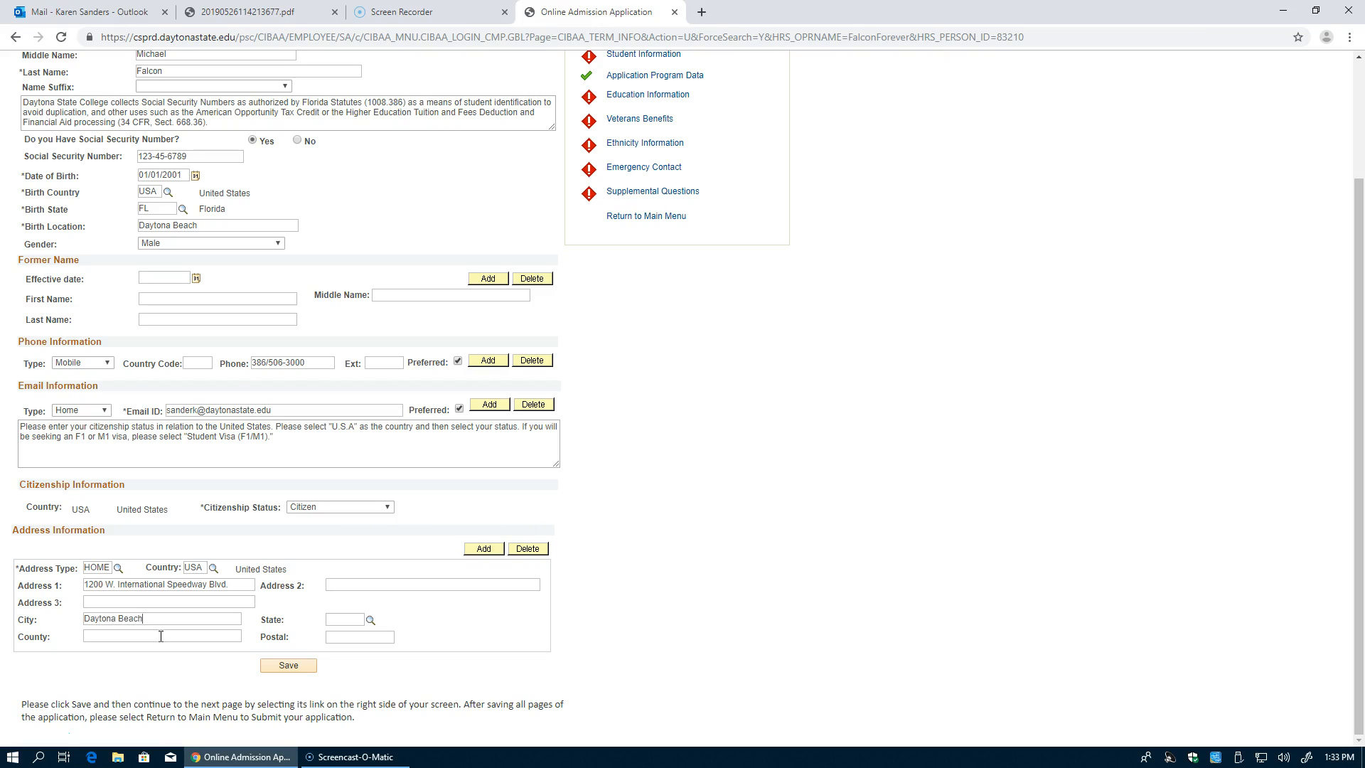
click(161, 636)
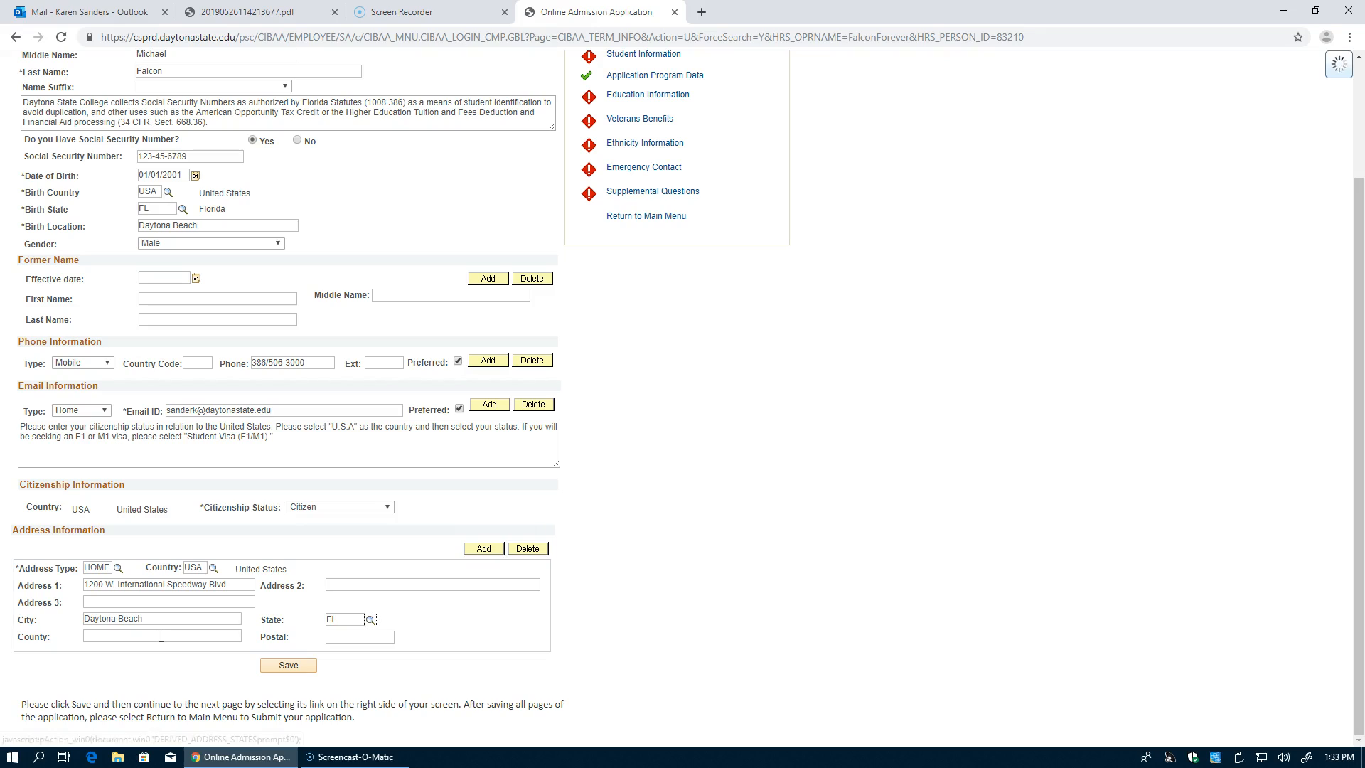
text(Volusia)
key(Tab)
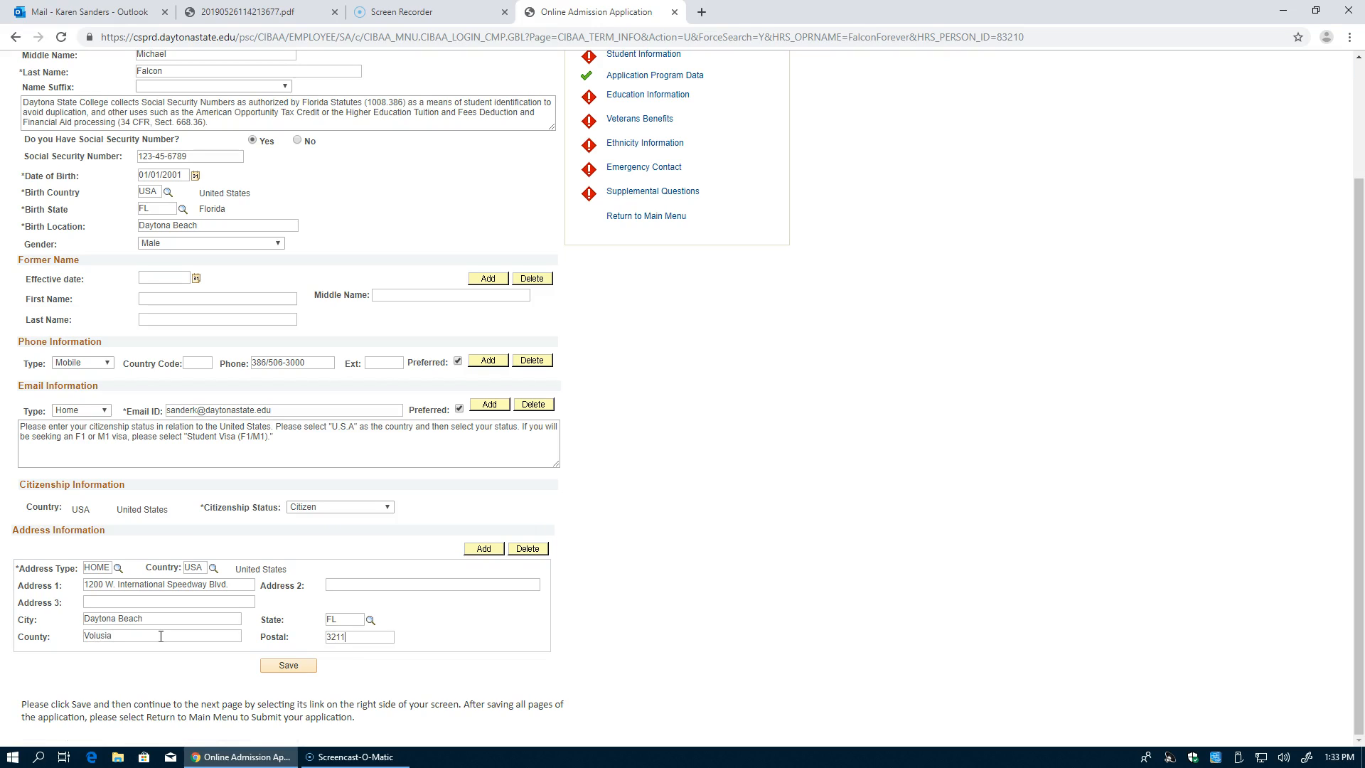
Step: Save the student information and go to the Education Information section
click(295, 670)
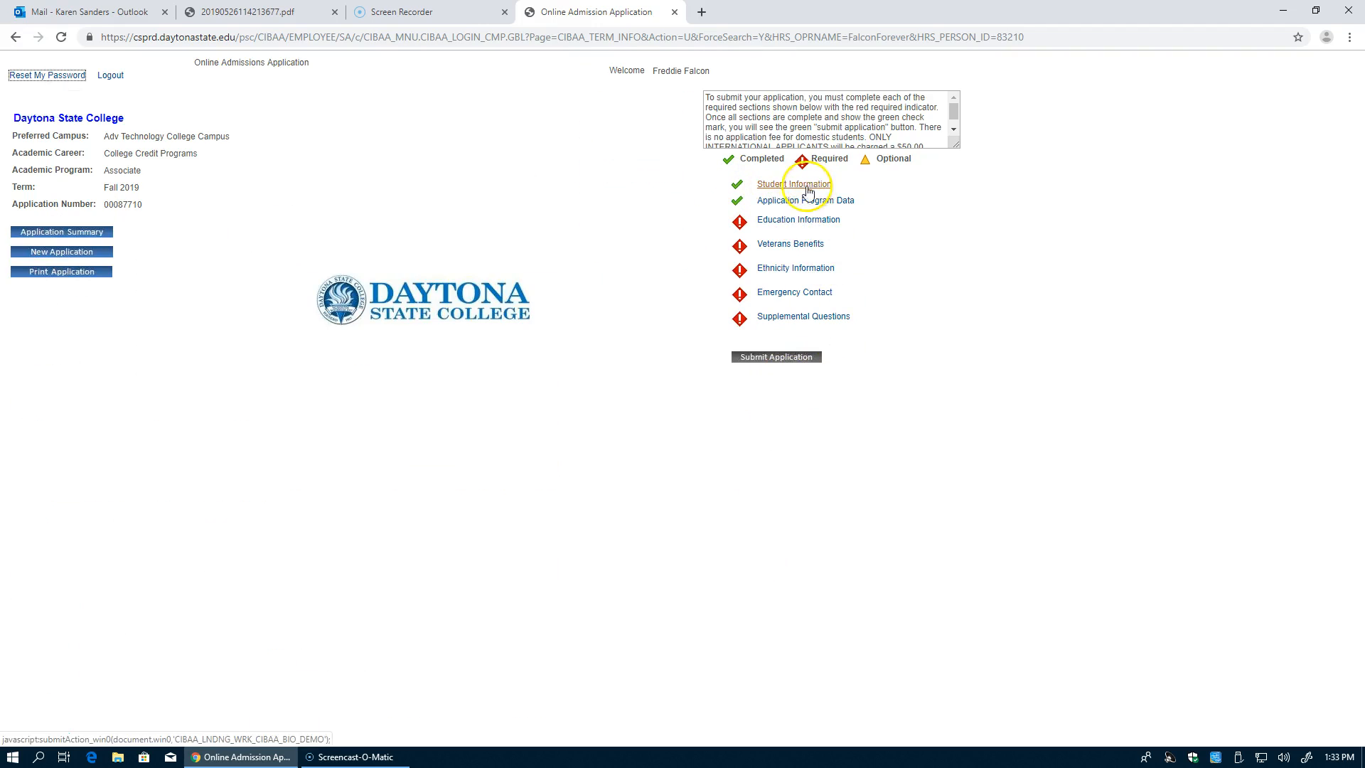
click(786, 222)
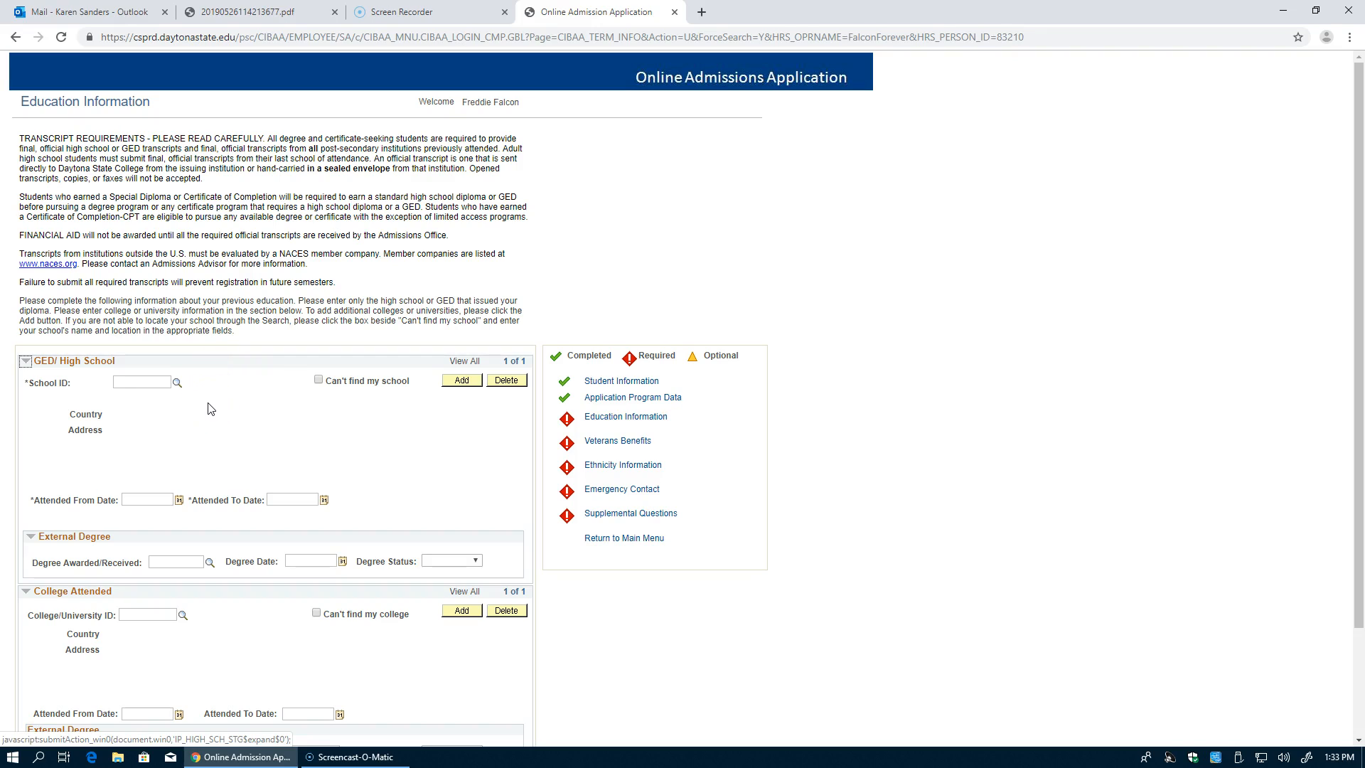
Step: Search schools for 'mainland' and select Mainland High School (782470) as the high school
click(177, 383)
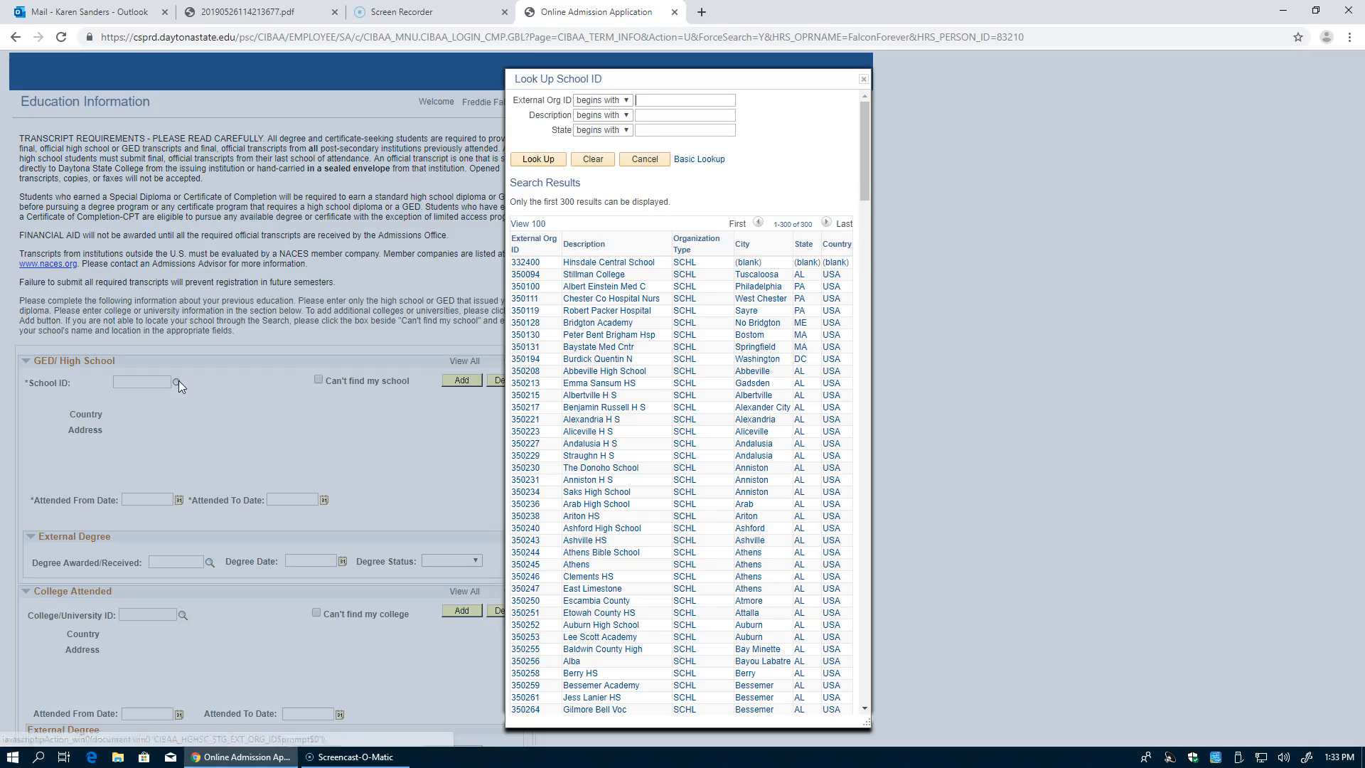
click(648, 115)
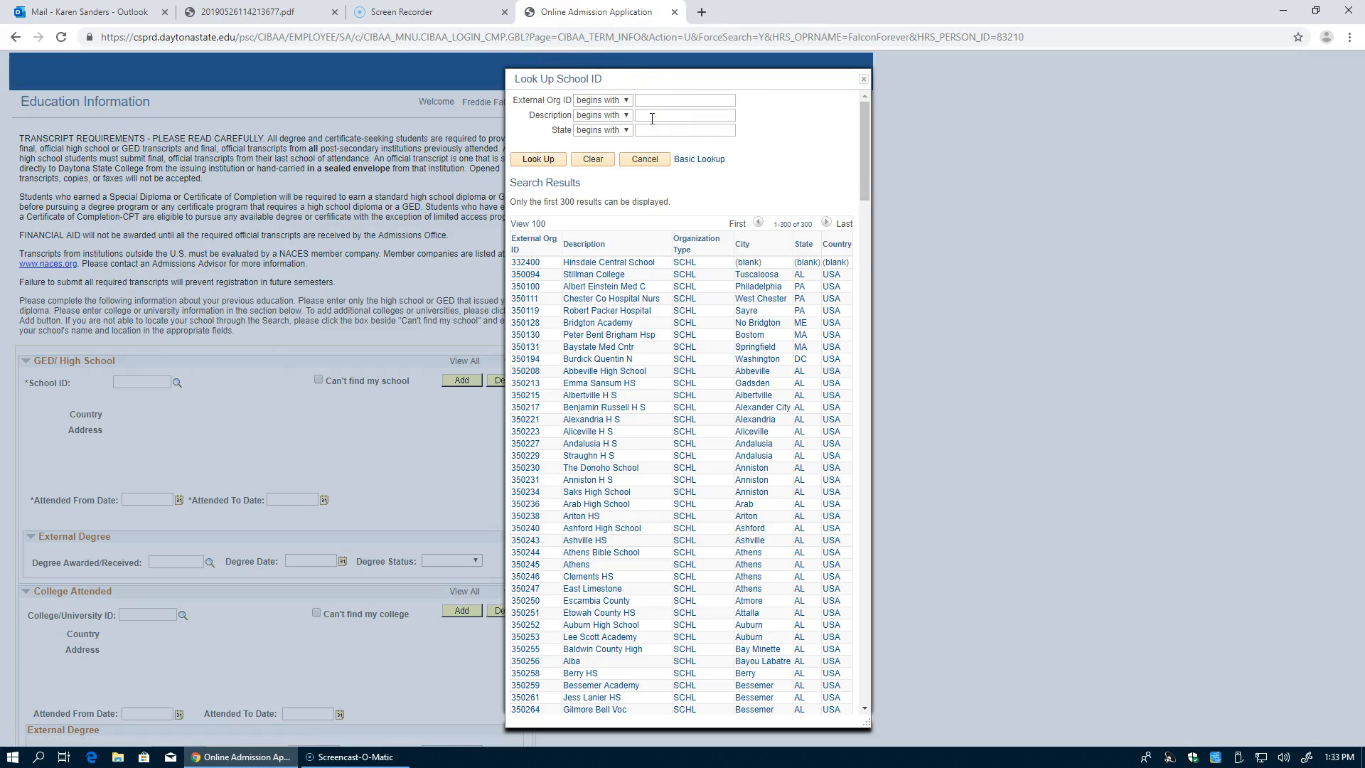
text(mainland)
key(Return)
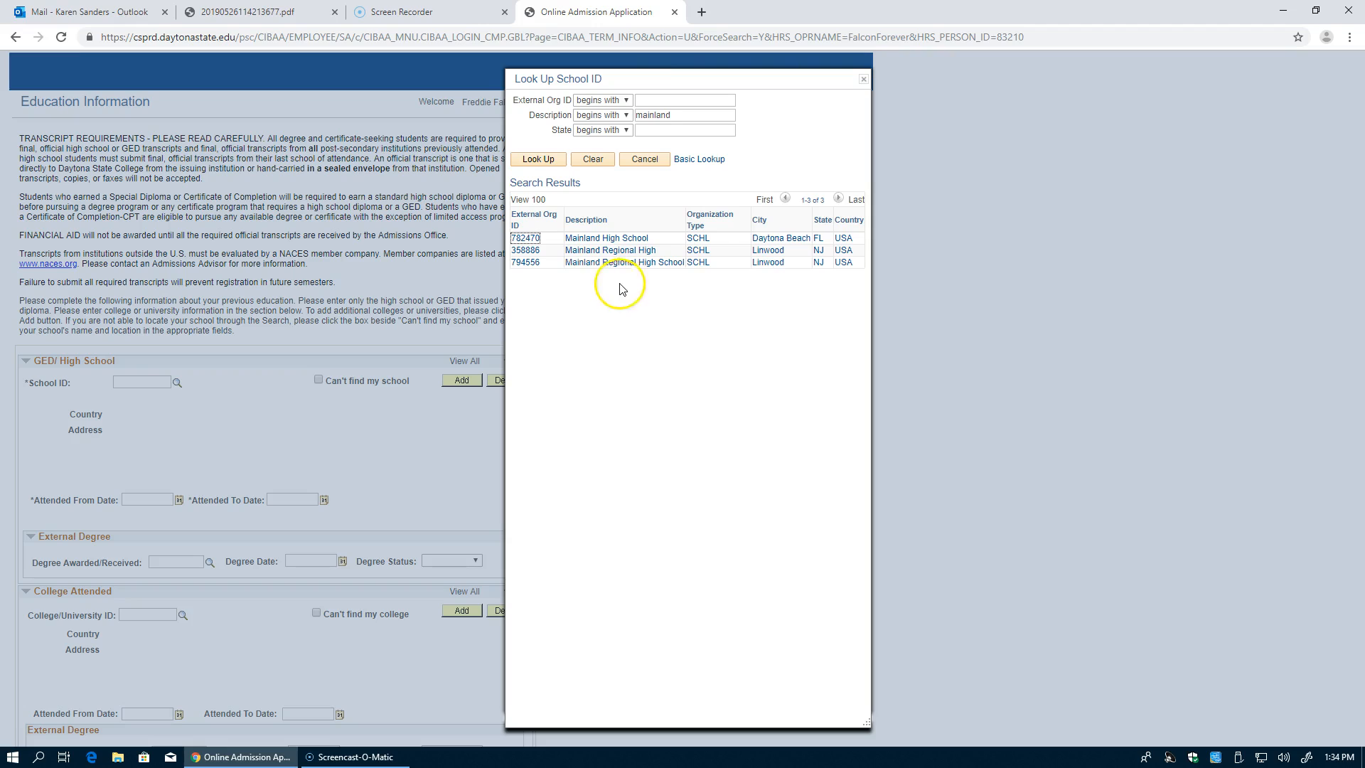
click(590, 239)
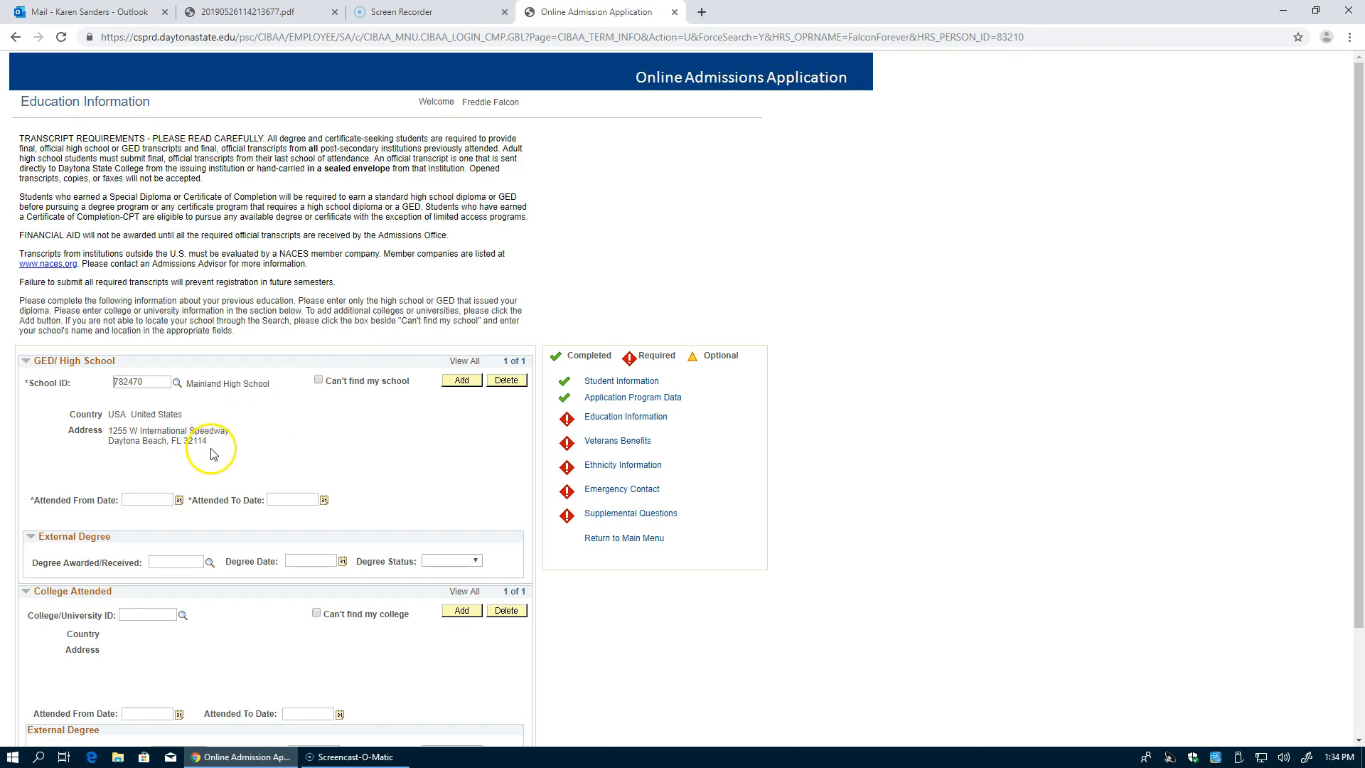
Step: Enter attendance 08/15/2015–05/30/2019 and a Complete STDNTHS degree dated 05/30/2019
click(146, 500)
click(292, 499)
click(161, 564)
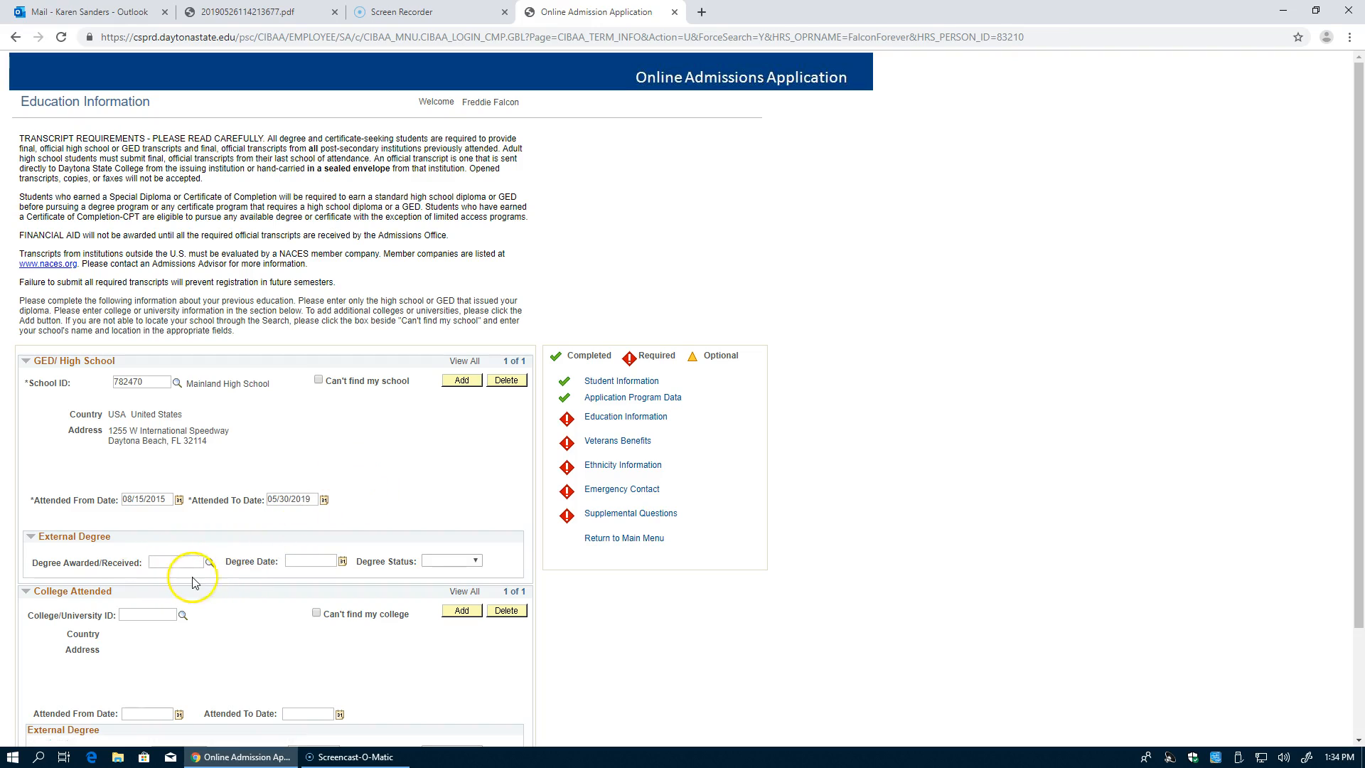
click(210, 563)
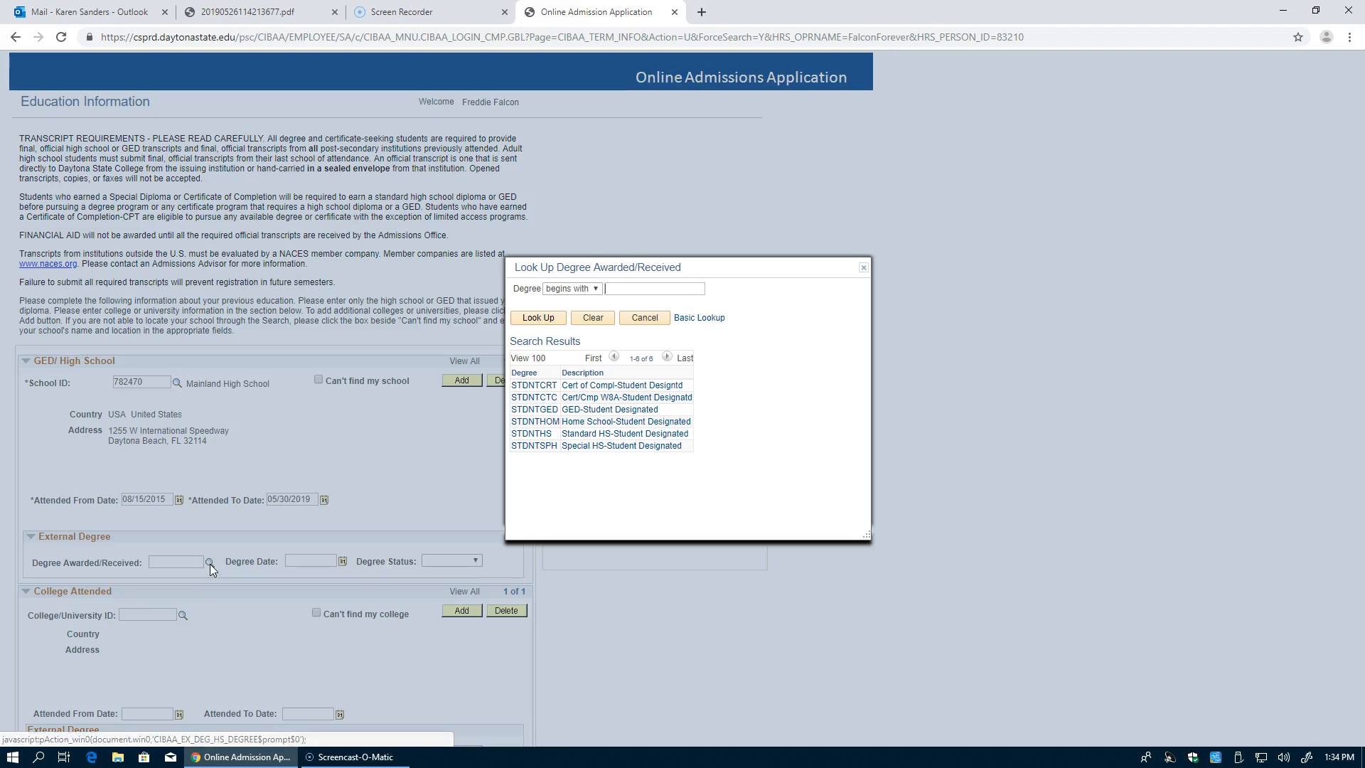
click(594, 437)
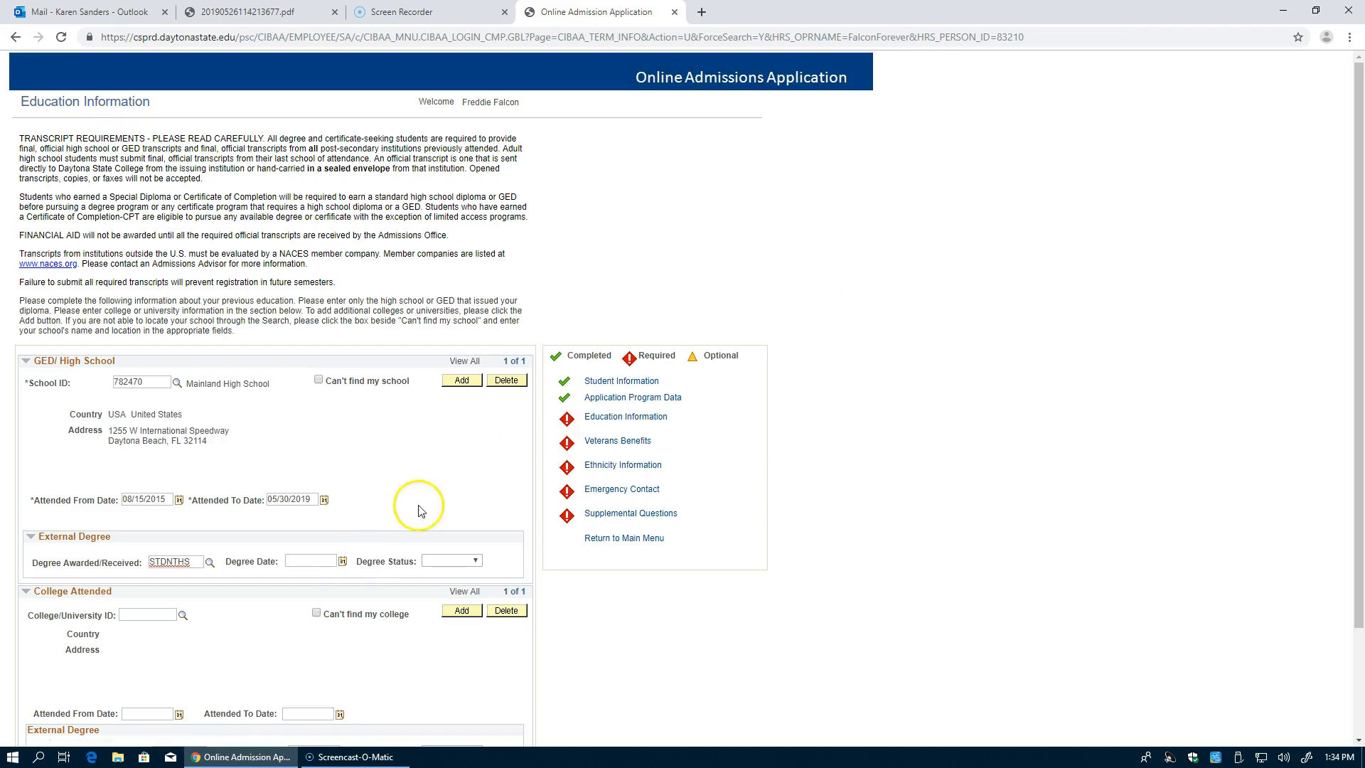
click(312, 560)
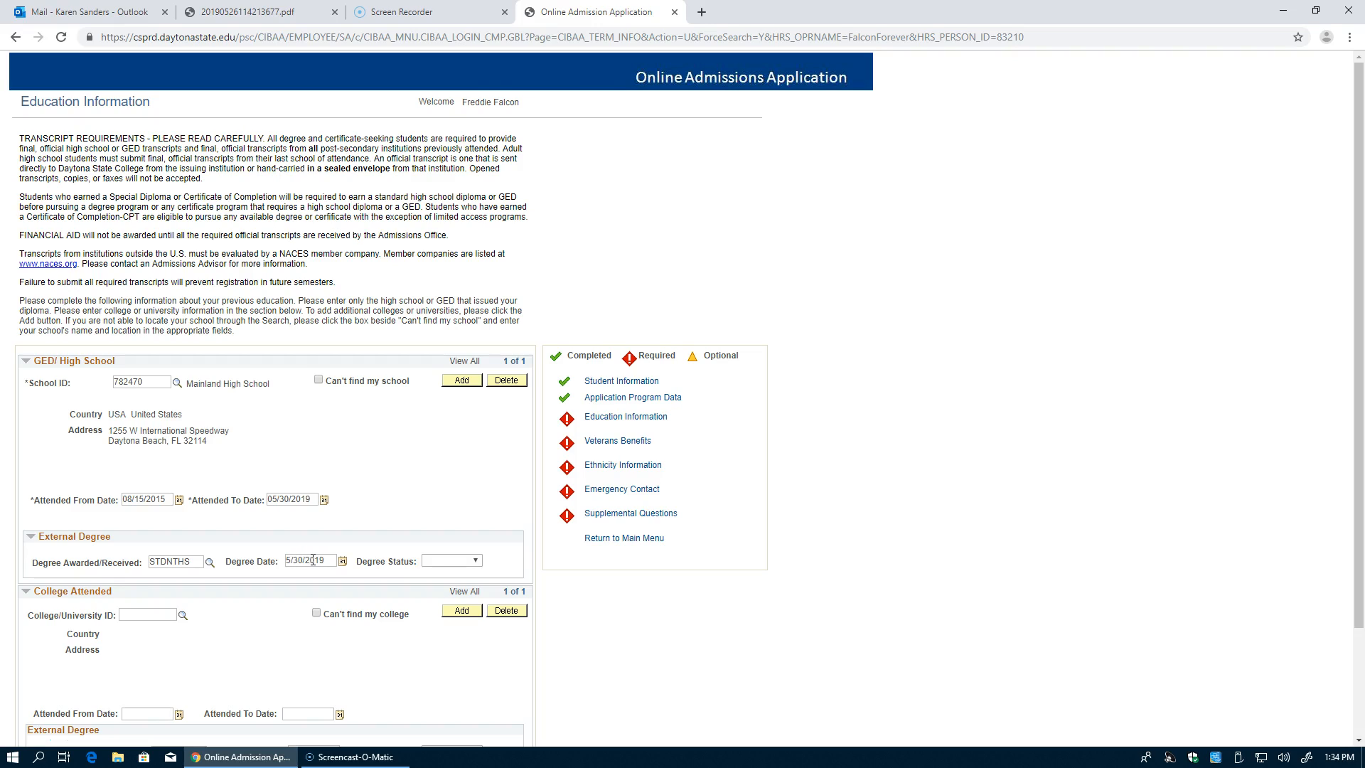
click(432, 562)
click(441, 570)
scroll(729, 674, down, 2)
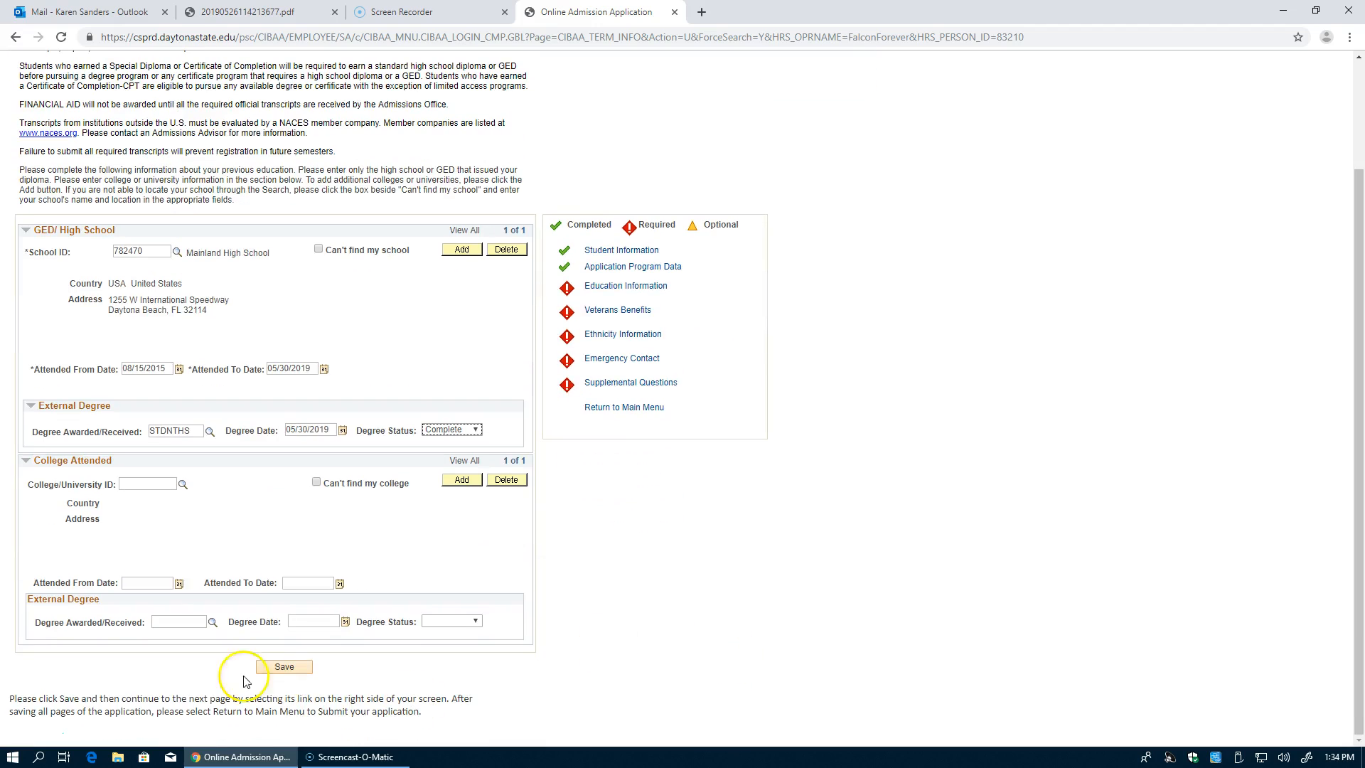
Step: Save the education record, then save Military/Veteran Status as No Military Service
click(275, 668)
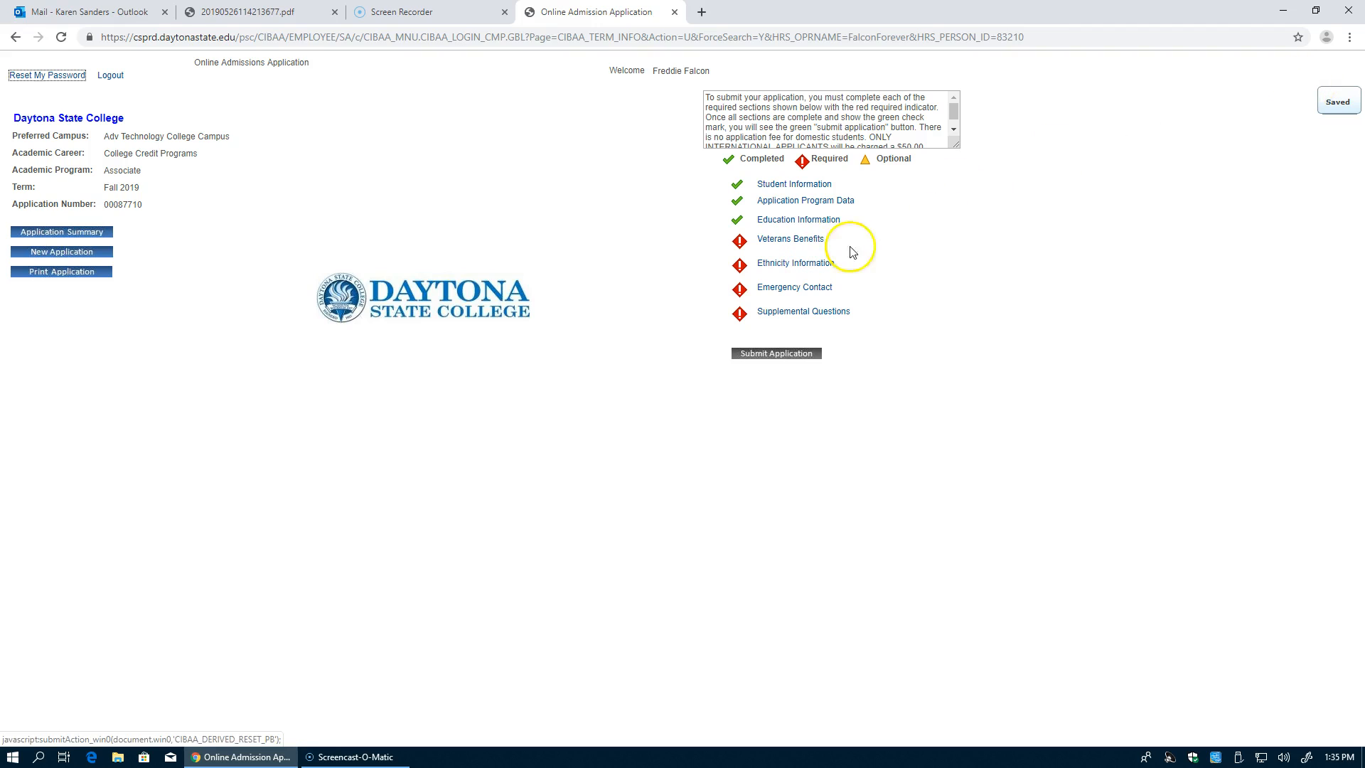
click(774, 240)
click(224, 171)
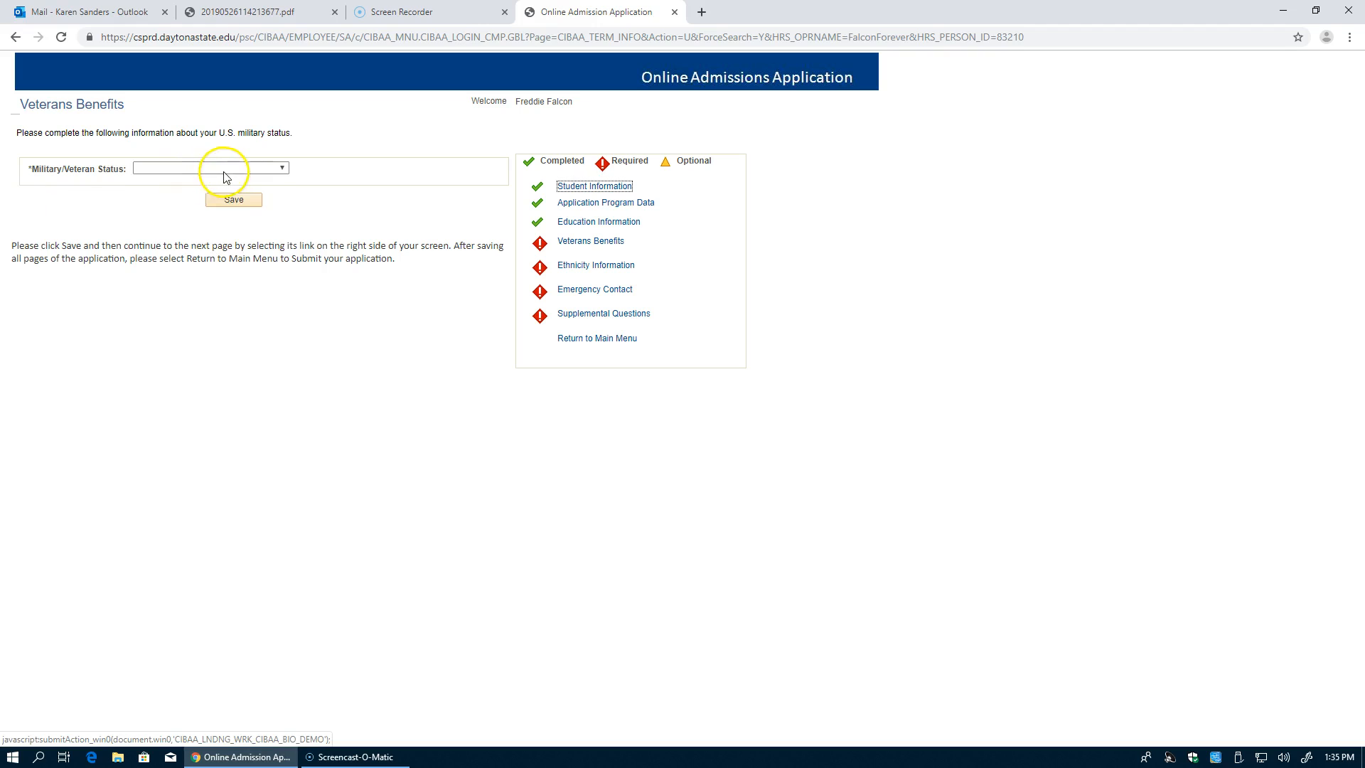
click(196, 277)
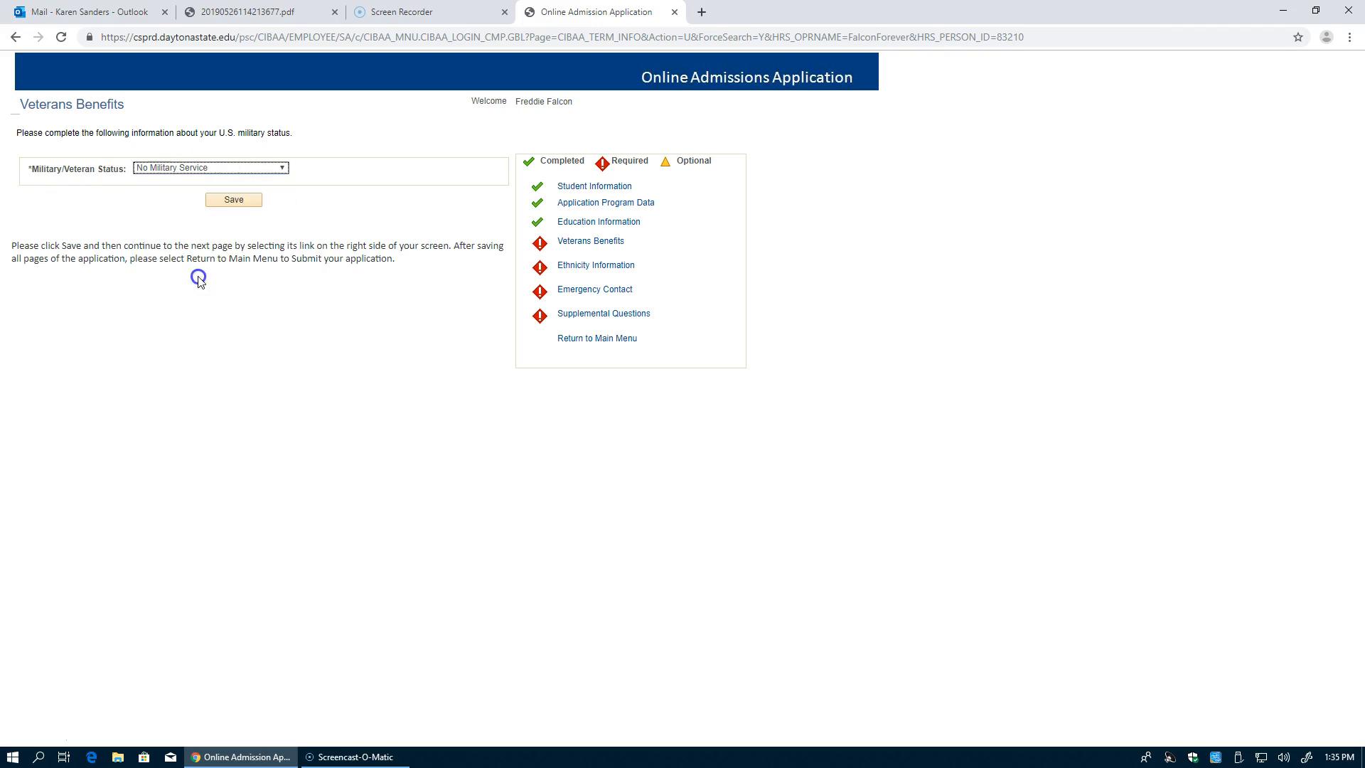
click(238, 199)
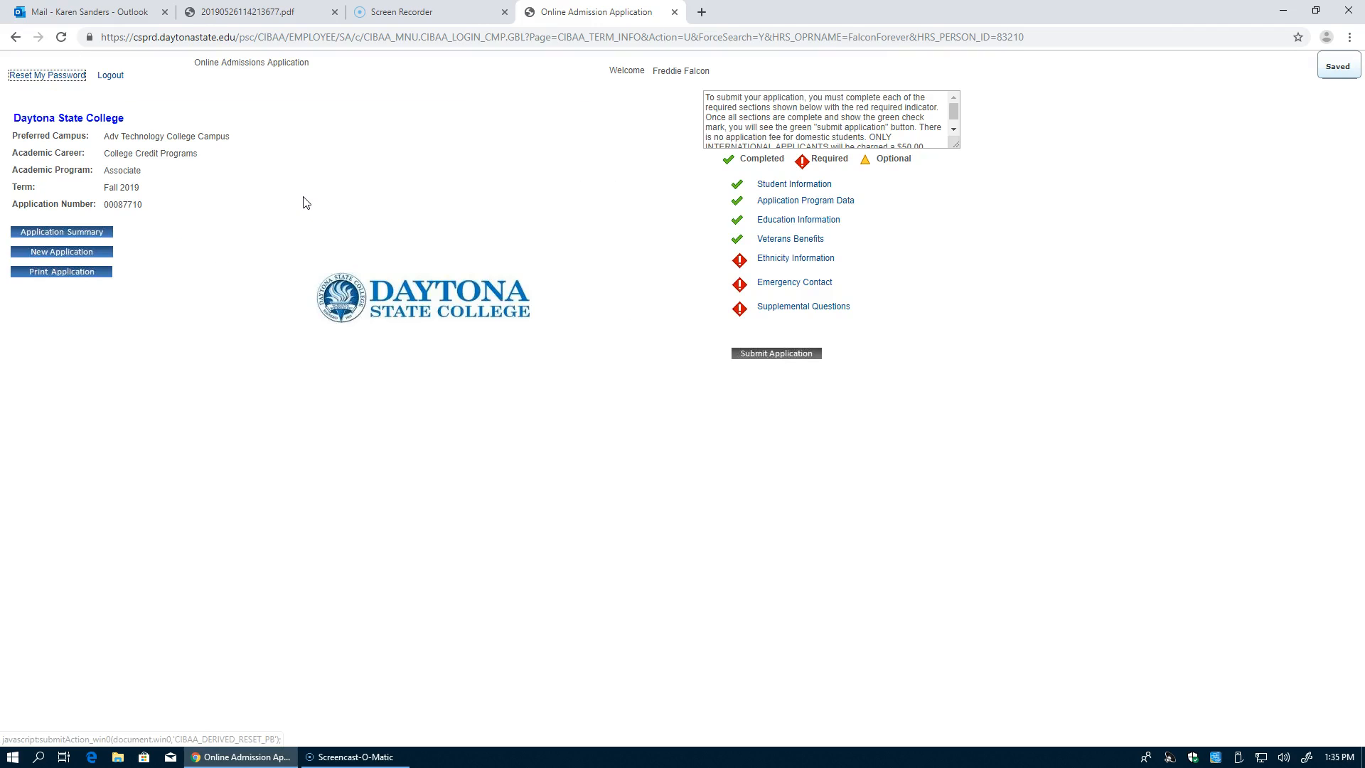
Step: Answer Hispanic or Latino; tick Native Hawaiian/Oth Pac Island, American Indian/Alaska Native, Asian, Black/African American, White; save
click(786, 258)
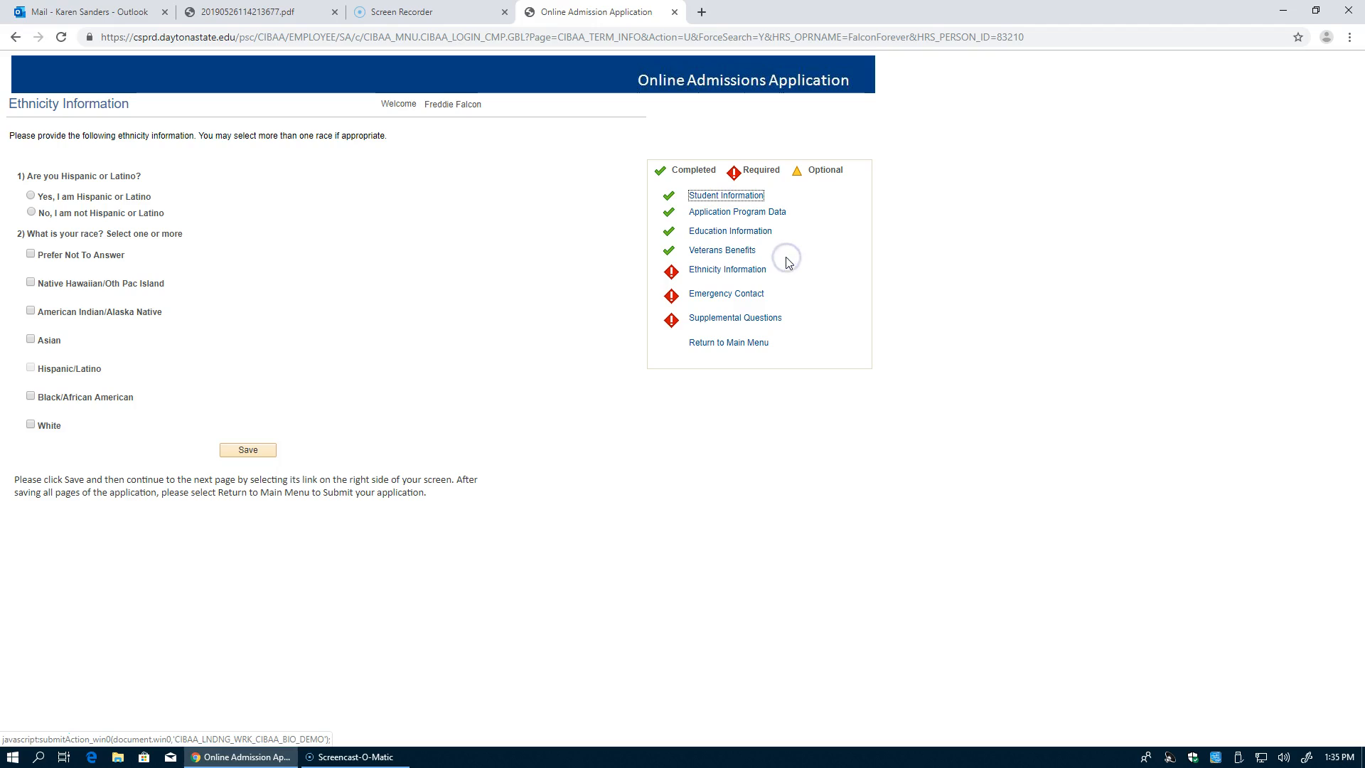
click(30, 196)
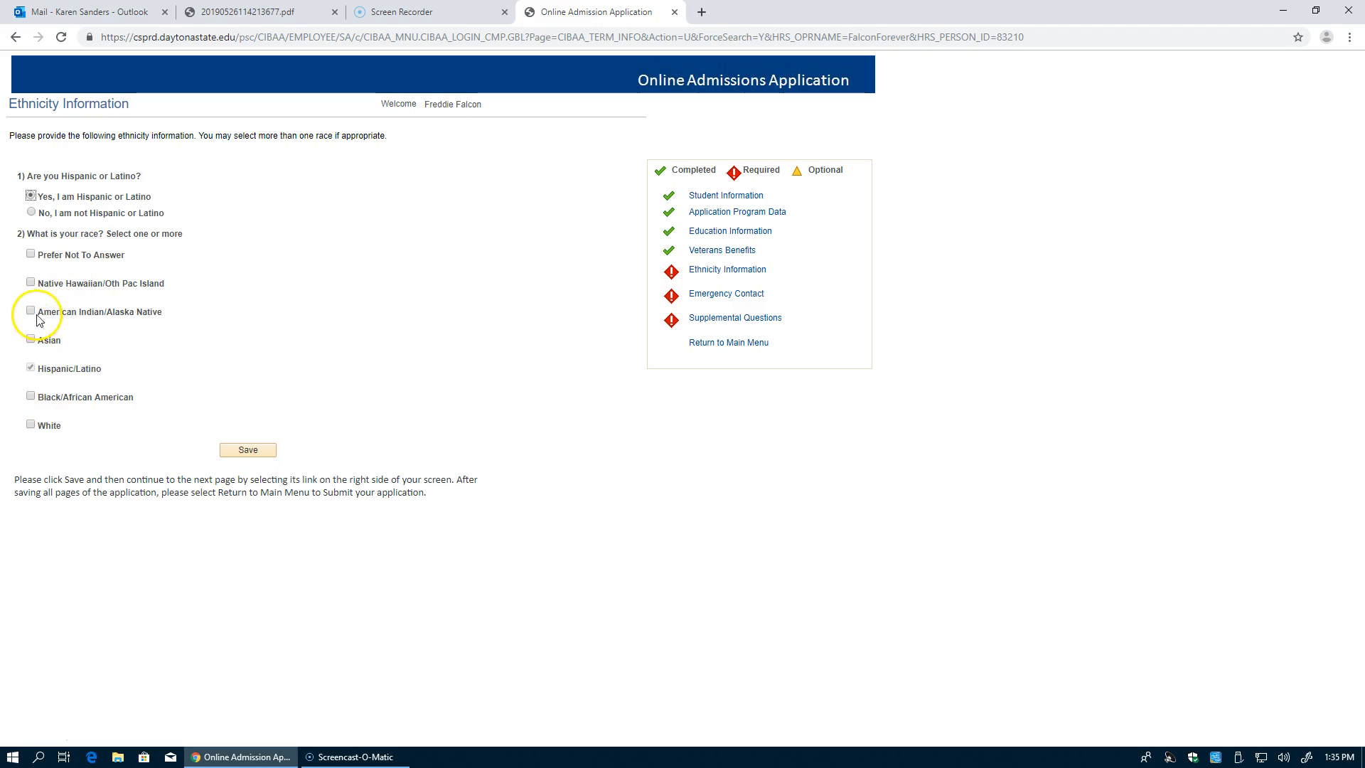
click(30, 283)
click(30, 310)
click(31, 339)
click(30, 396)
click(31, 424)
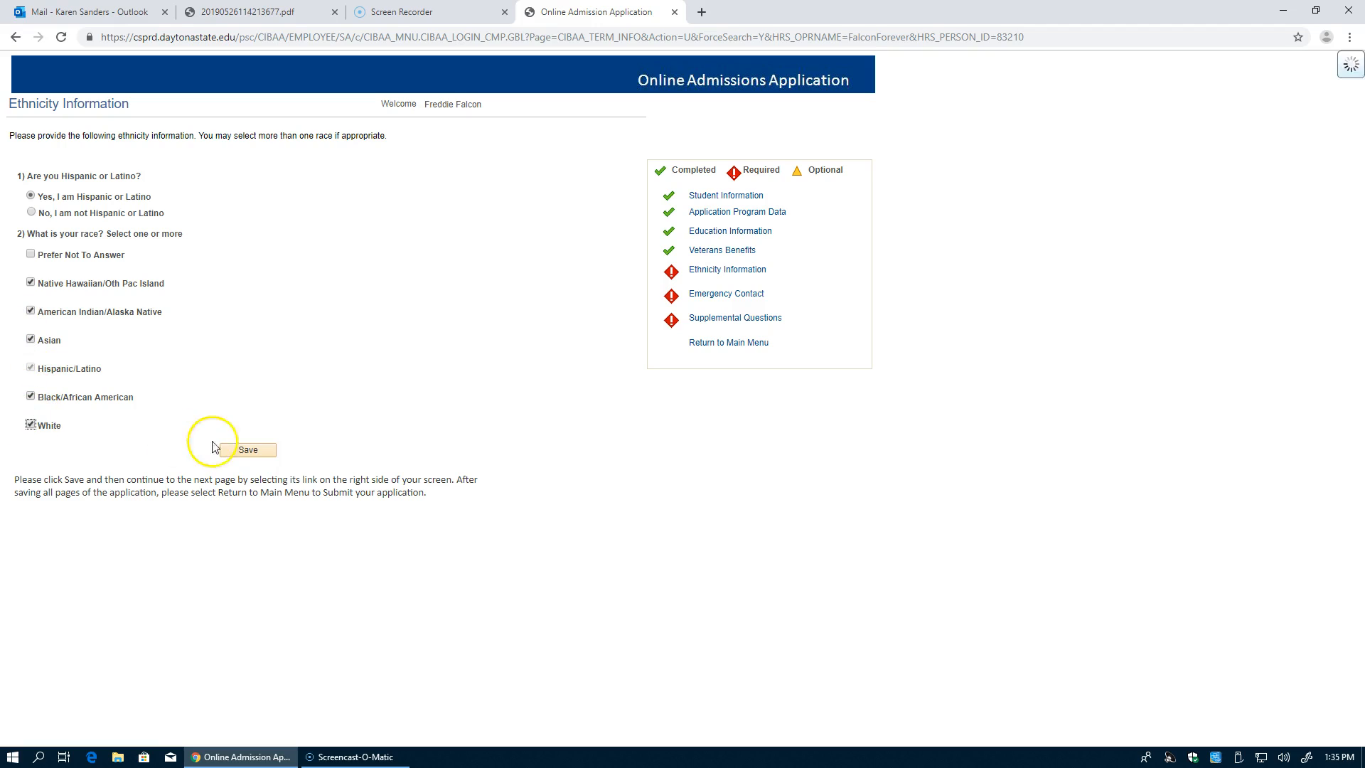
click(244, 450)
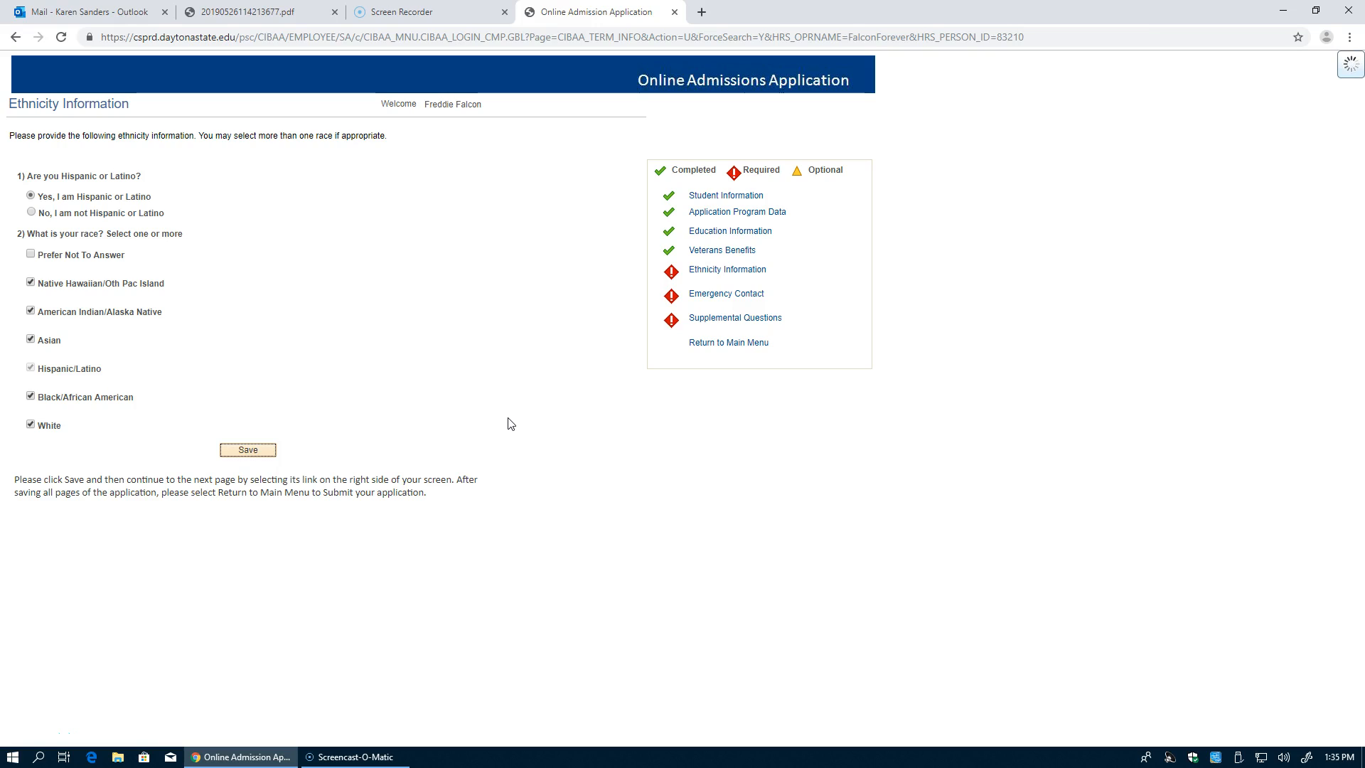
click(524, 413)
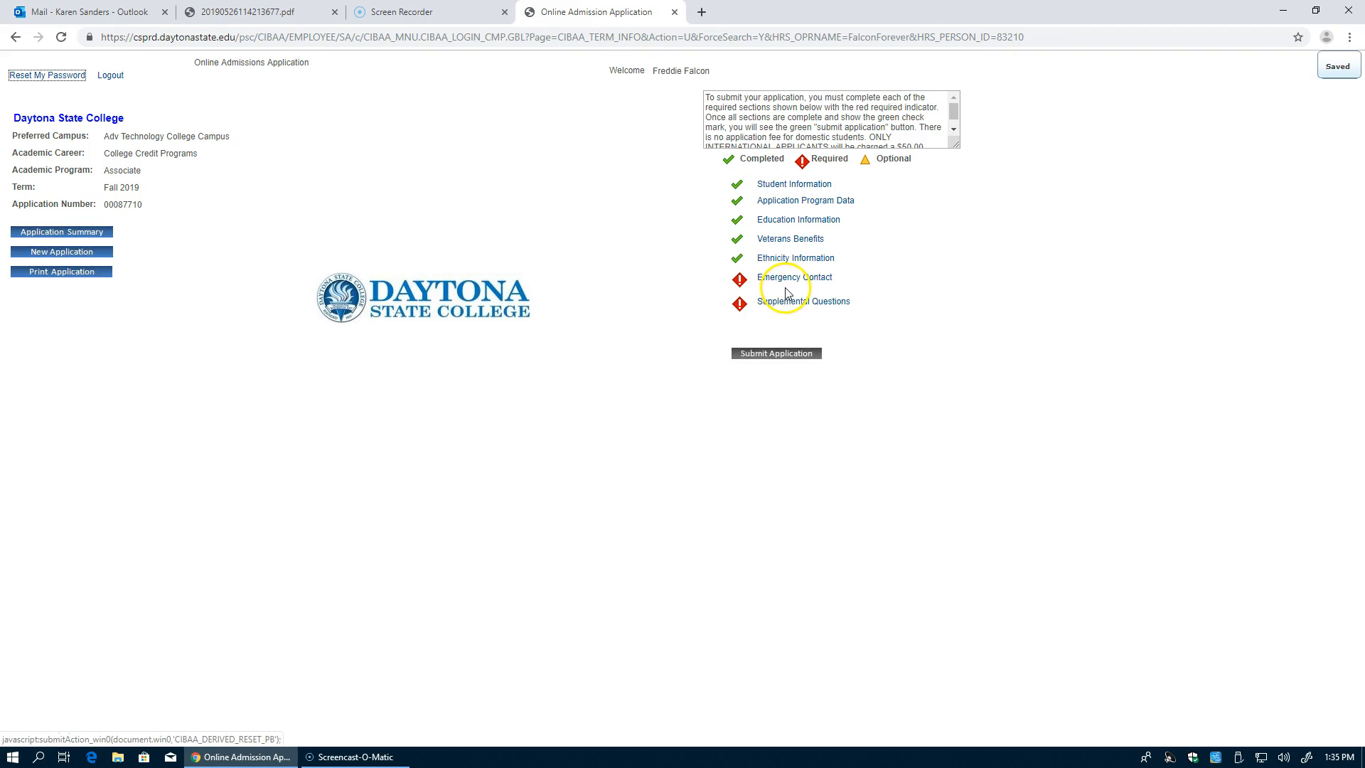
Step: Enter the contact's full name, Relationship Parent, Primary Contact, Cell phone number, and save
click(785, 277)
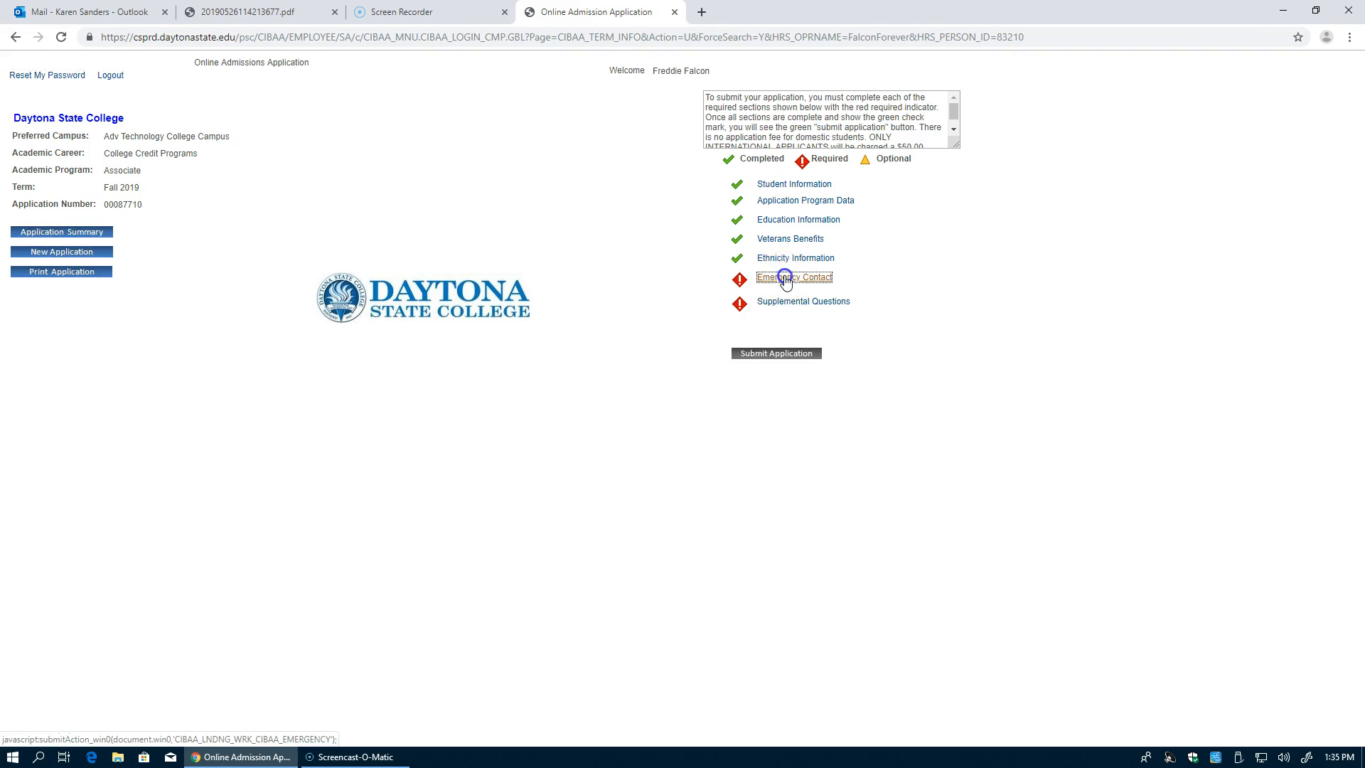
click(167, 202)
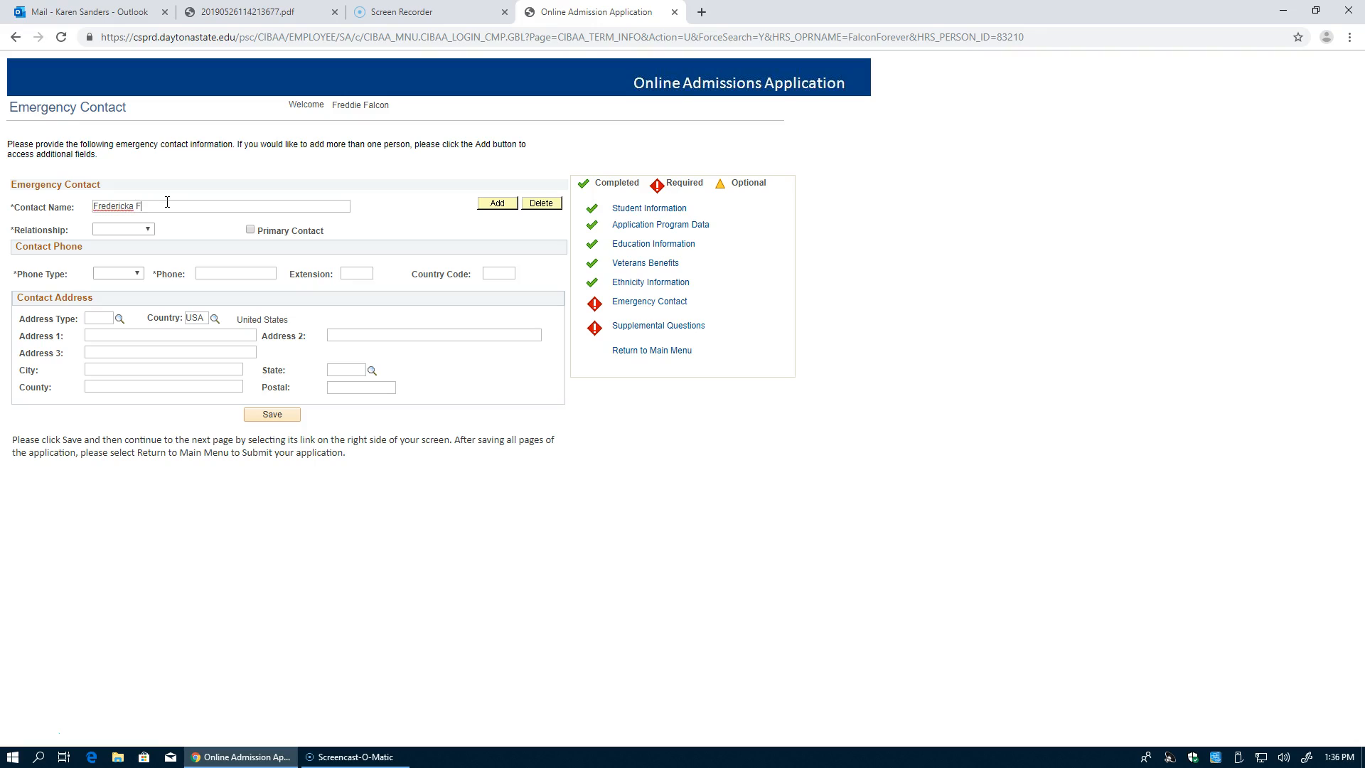
click(130, 232)
click(130, 232)
click(130, 232)
click(127, 338)
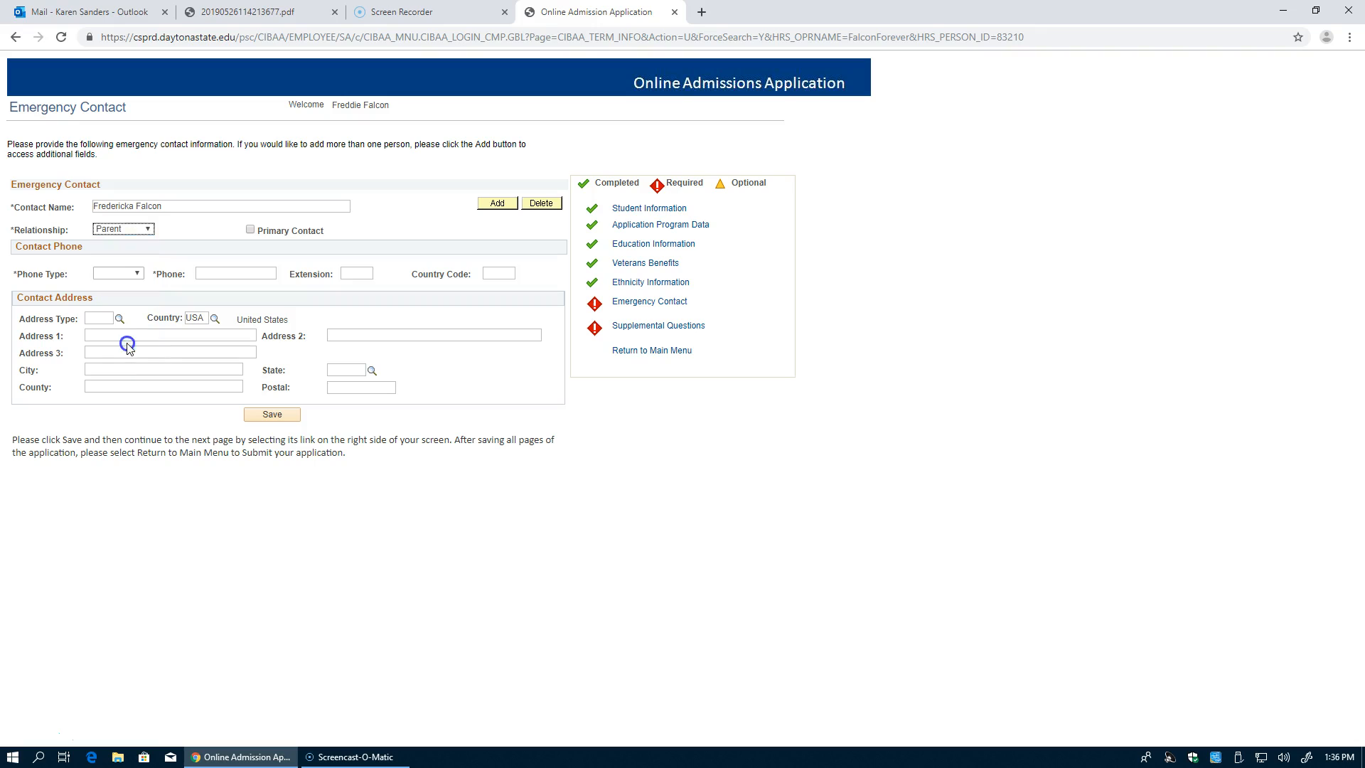
click(251, 231)
click(123, 273)
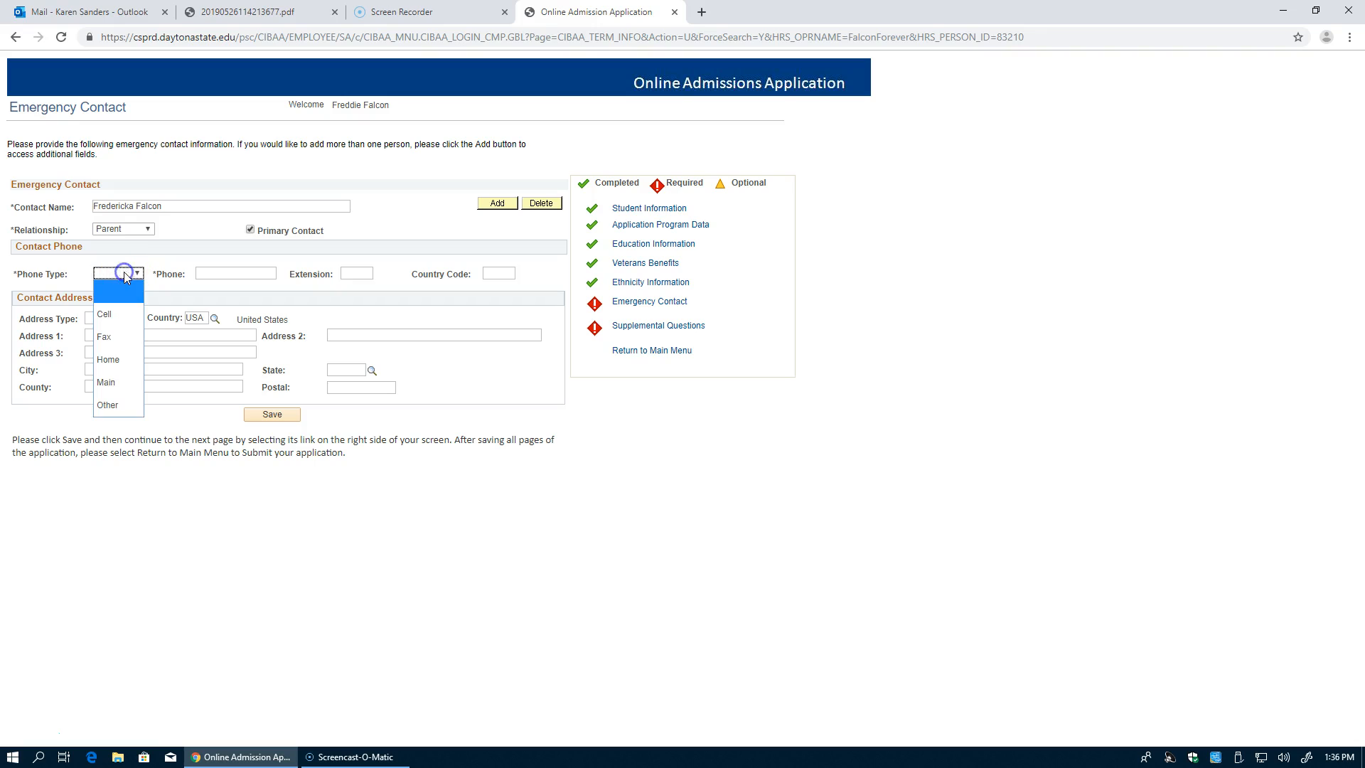
click(125, 311)
click(225, 272)
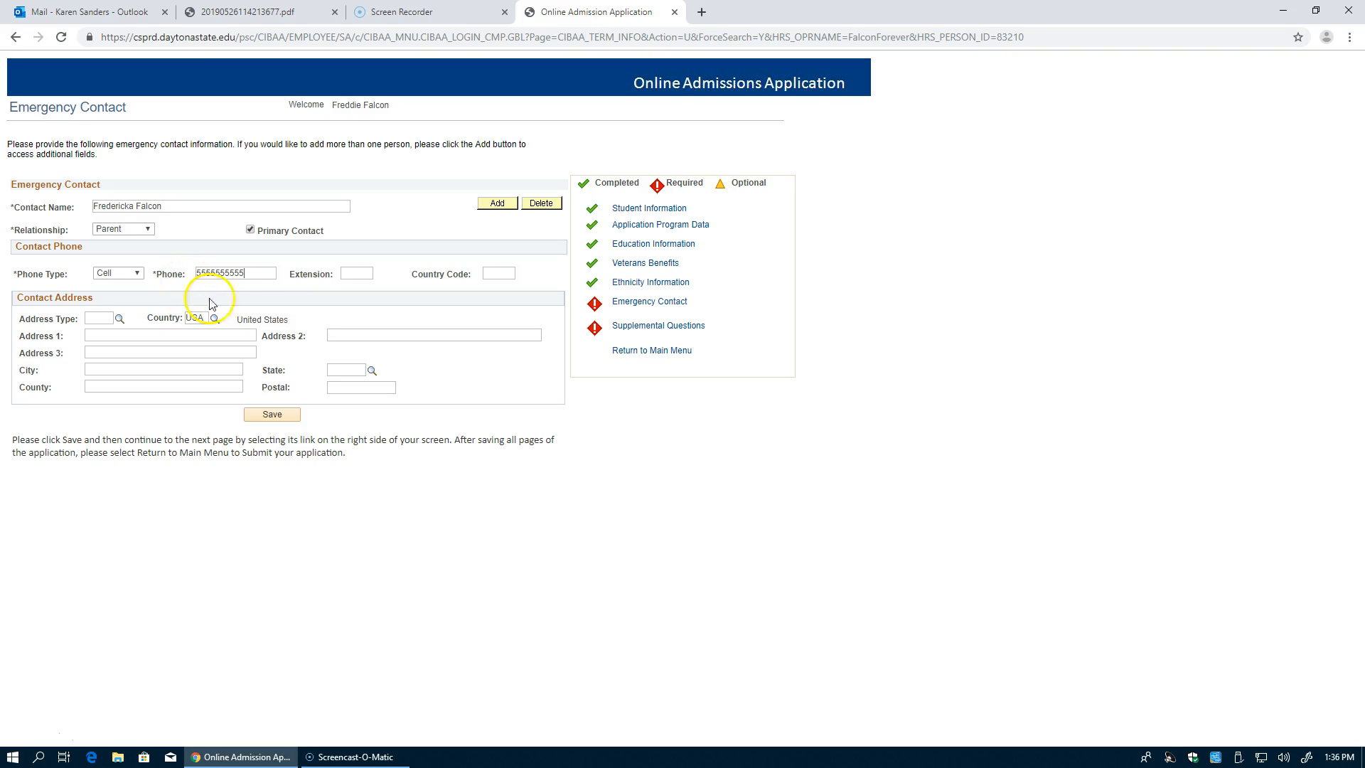
click(271, 416)
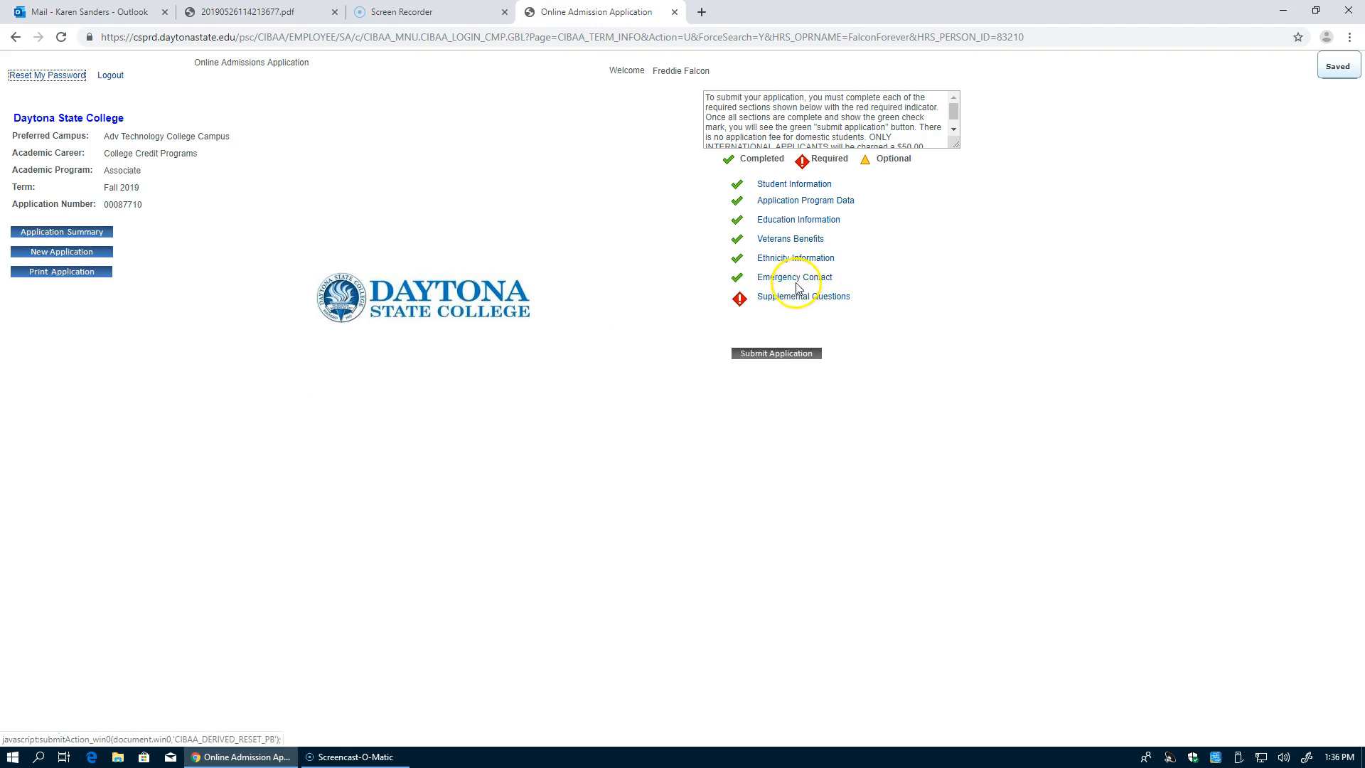
Step: Answer Yes to DirectConnect to UCF interest and to the Florida public school question
click(788, 302)
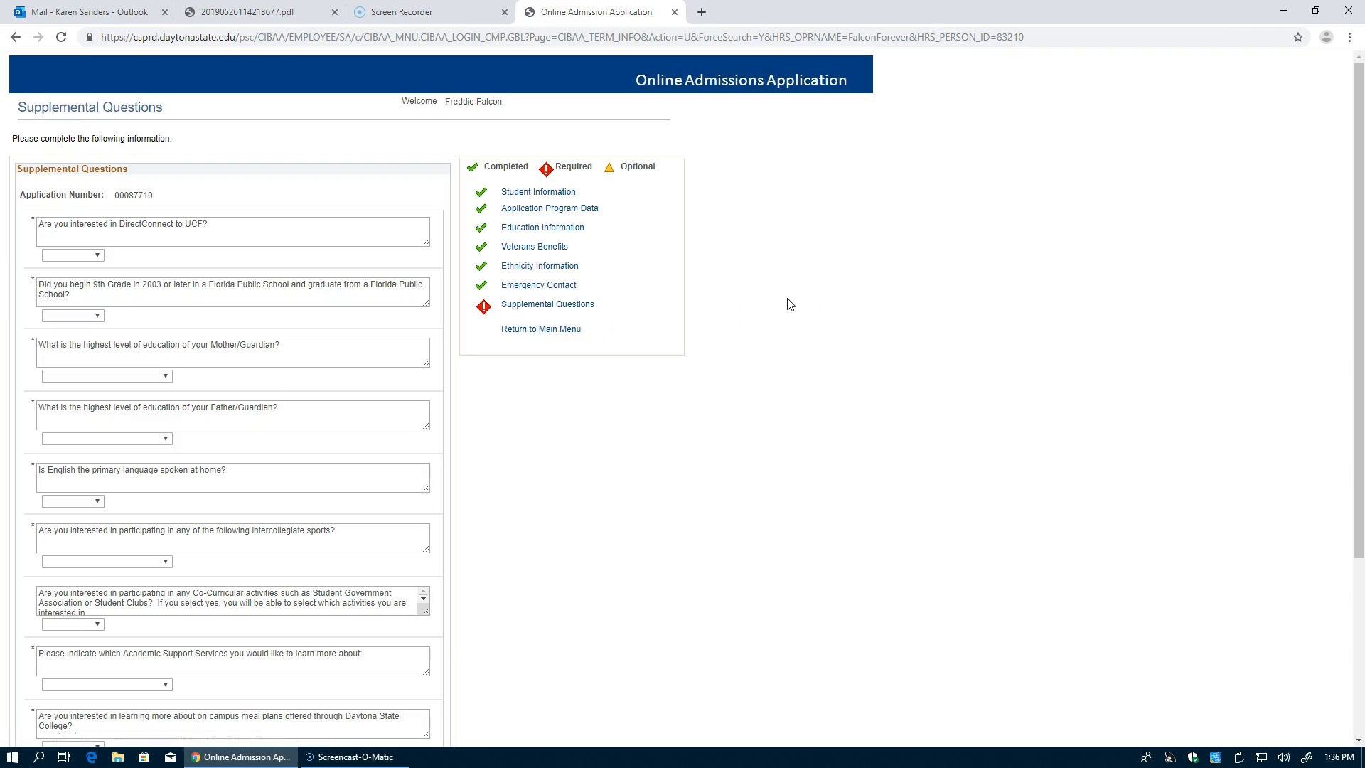
click(93, 256)
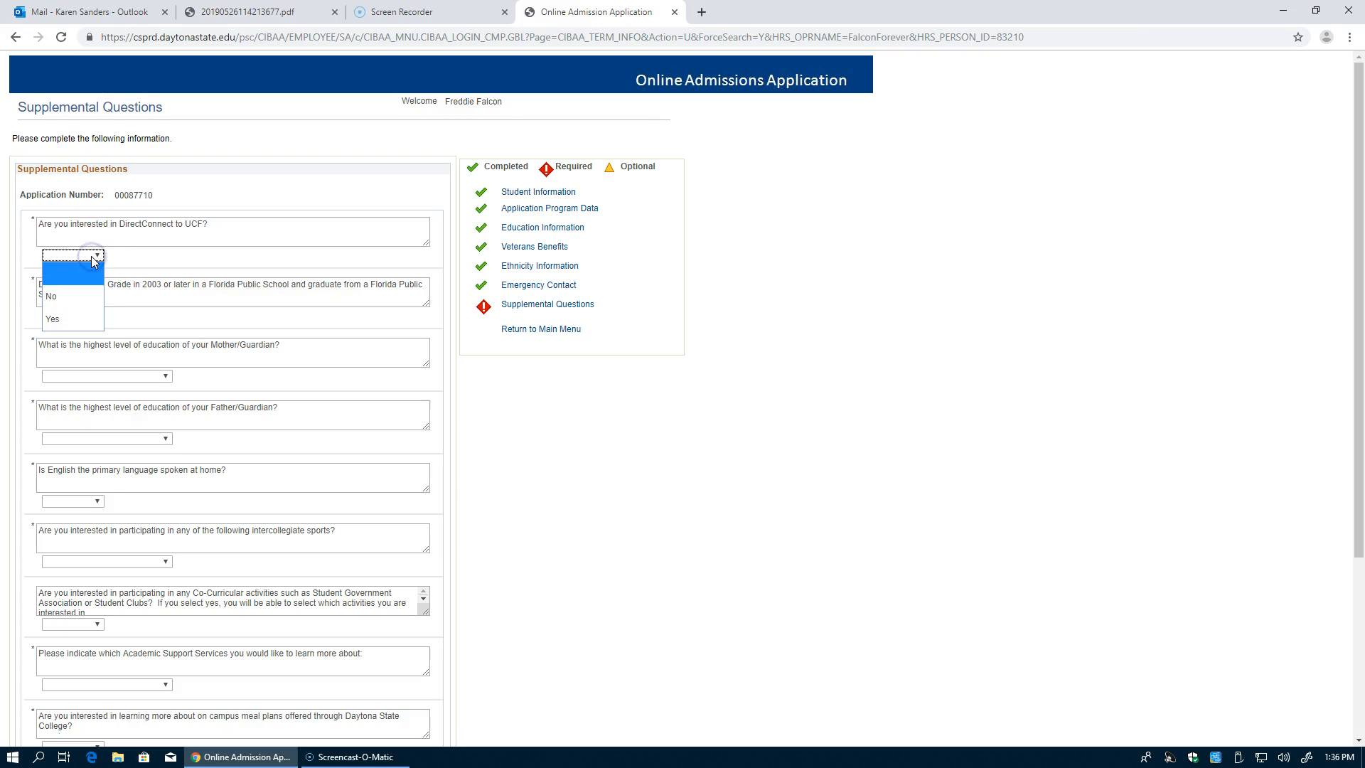
click(79, 321)
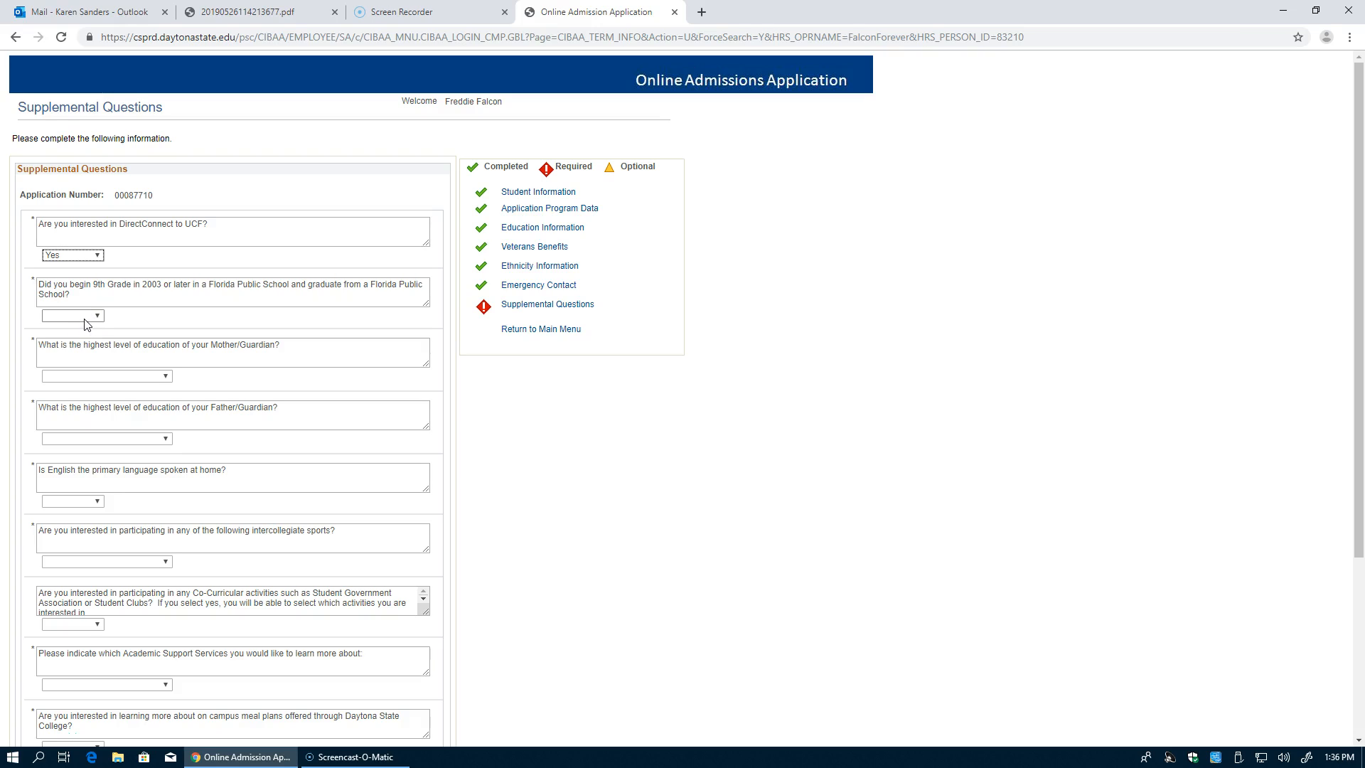
click(84, 318)
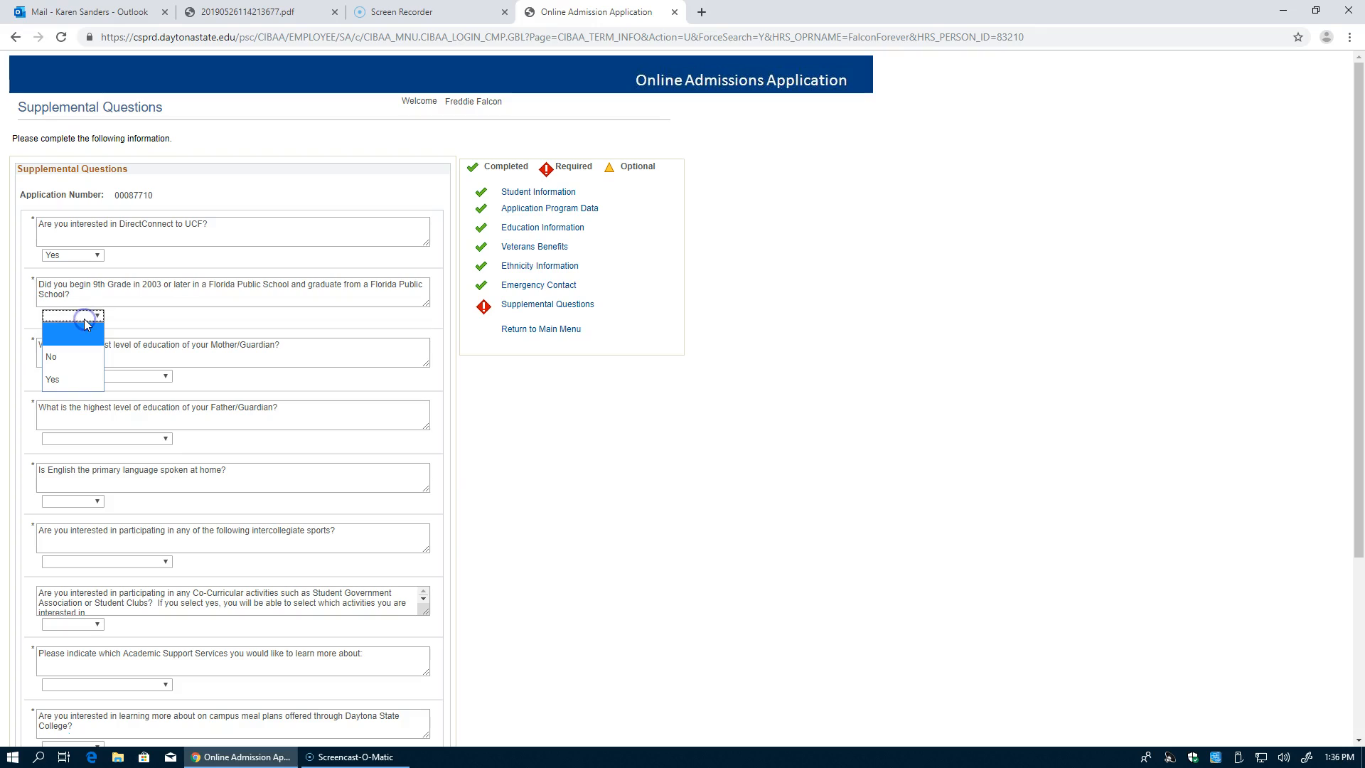
click(83, 354)
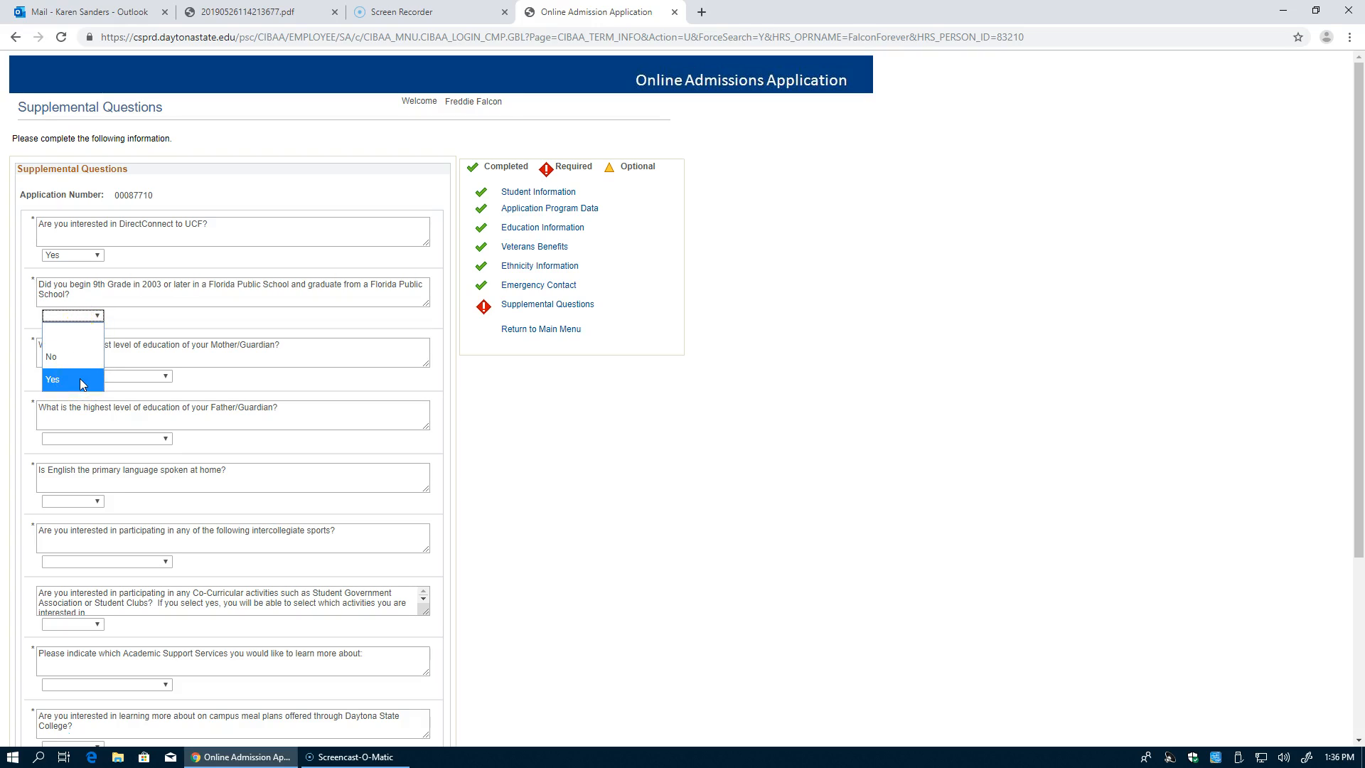
click(80, 378)
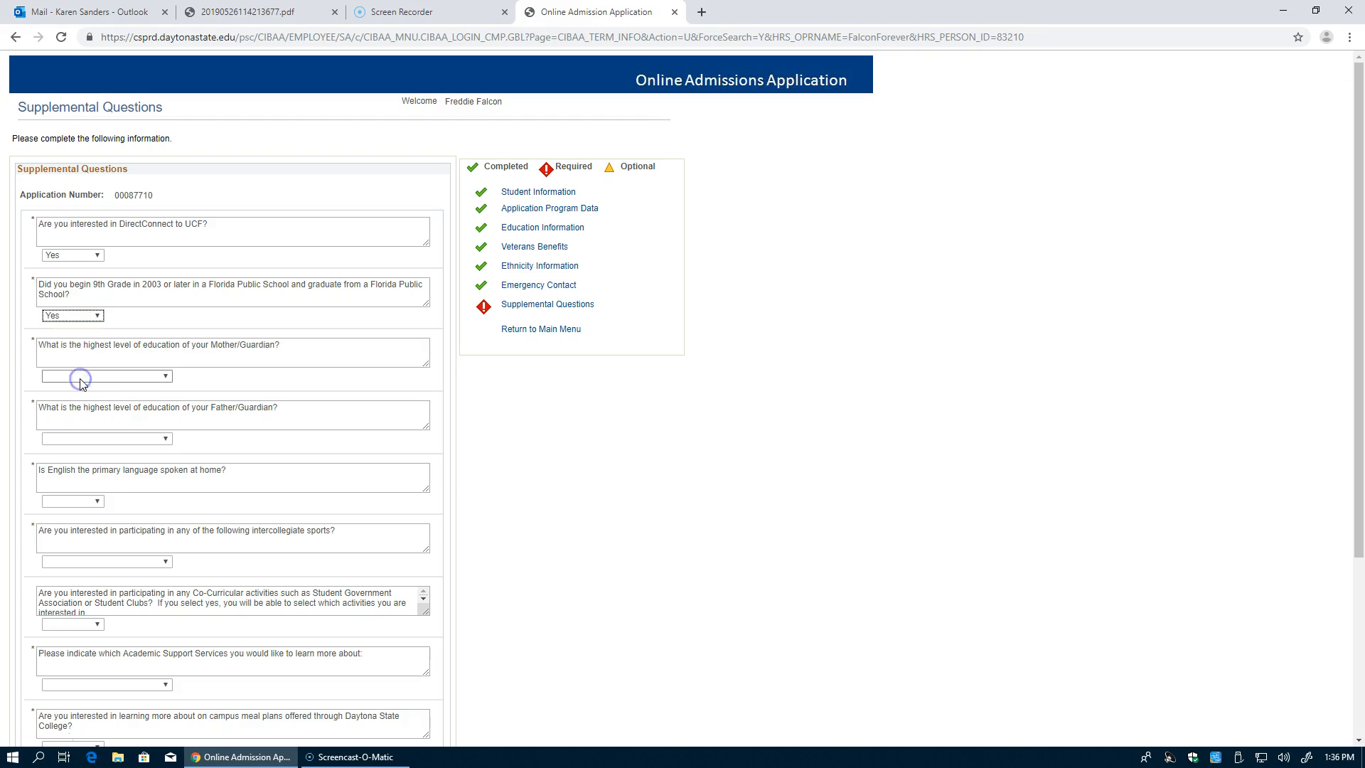
Step: Set mother's education to Bachelors Degree, father's to Some College, English at home Yes, sports Men's Soccer
click(138, 377)
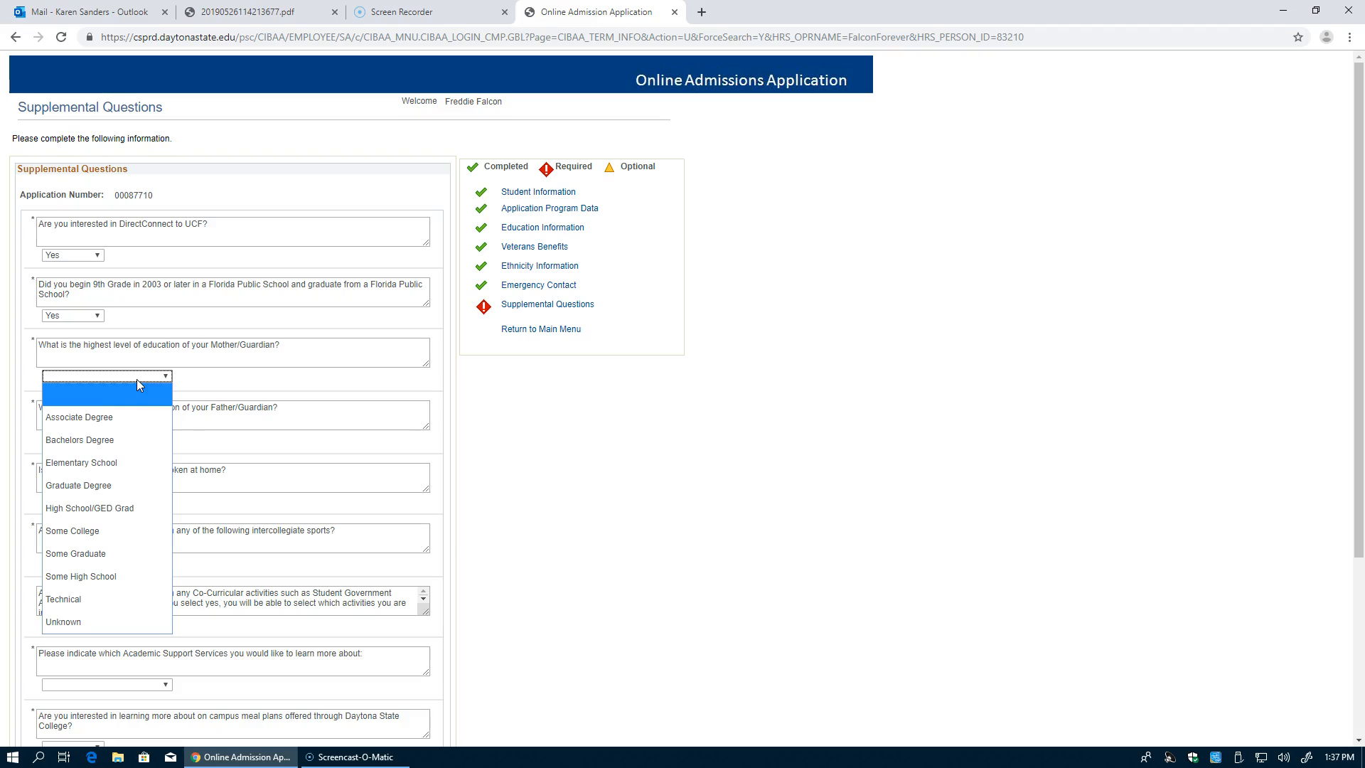
click(99, 440)
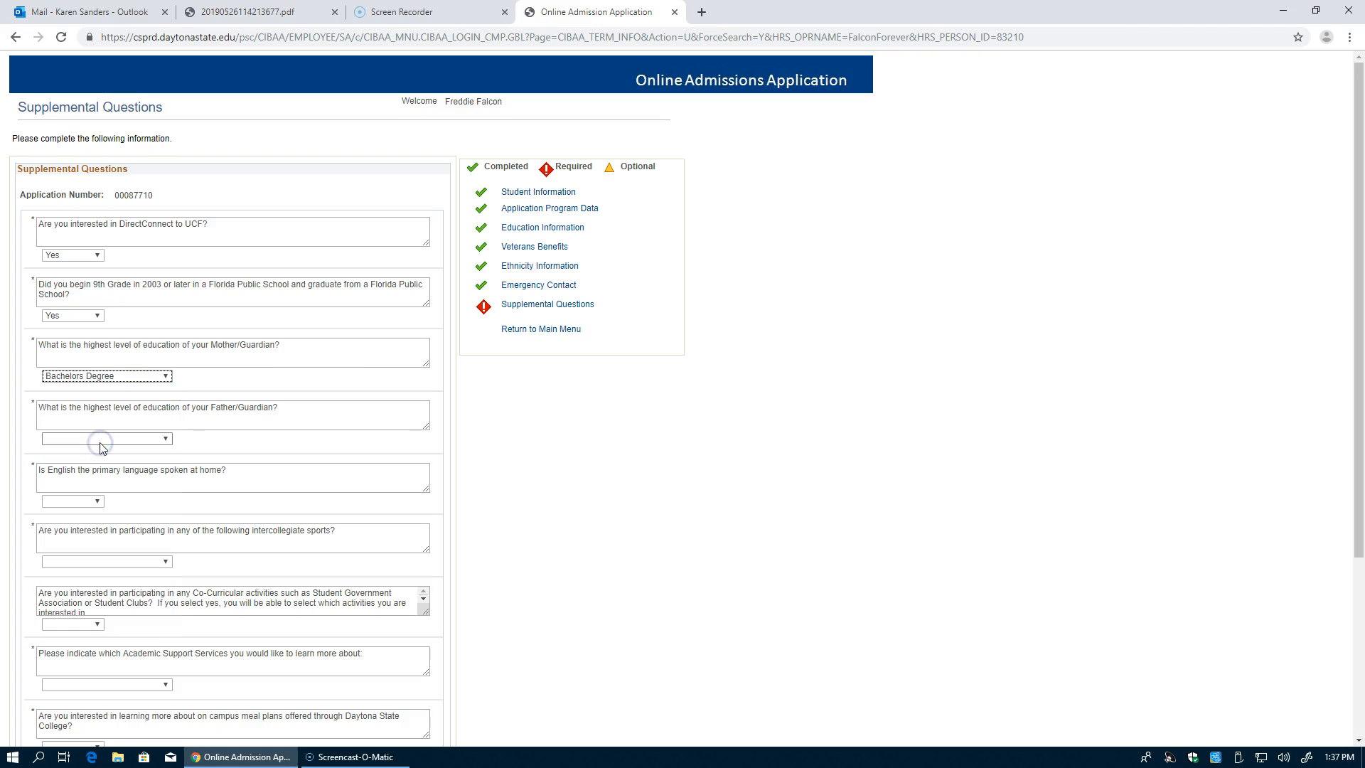
click(103, 440)
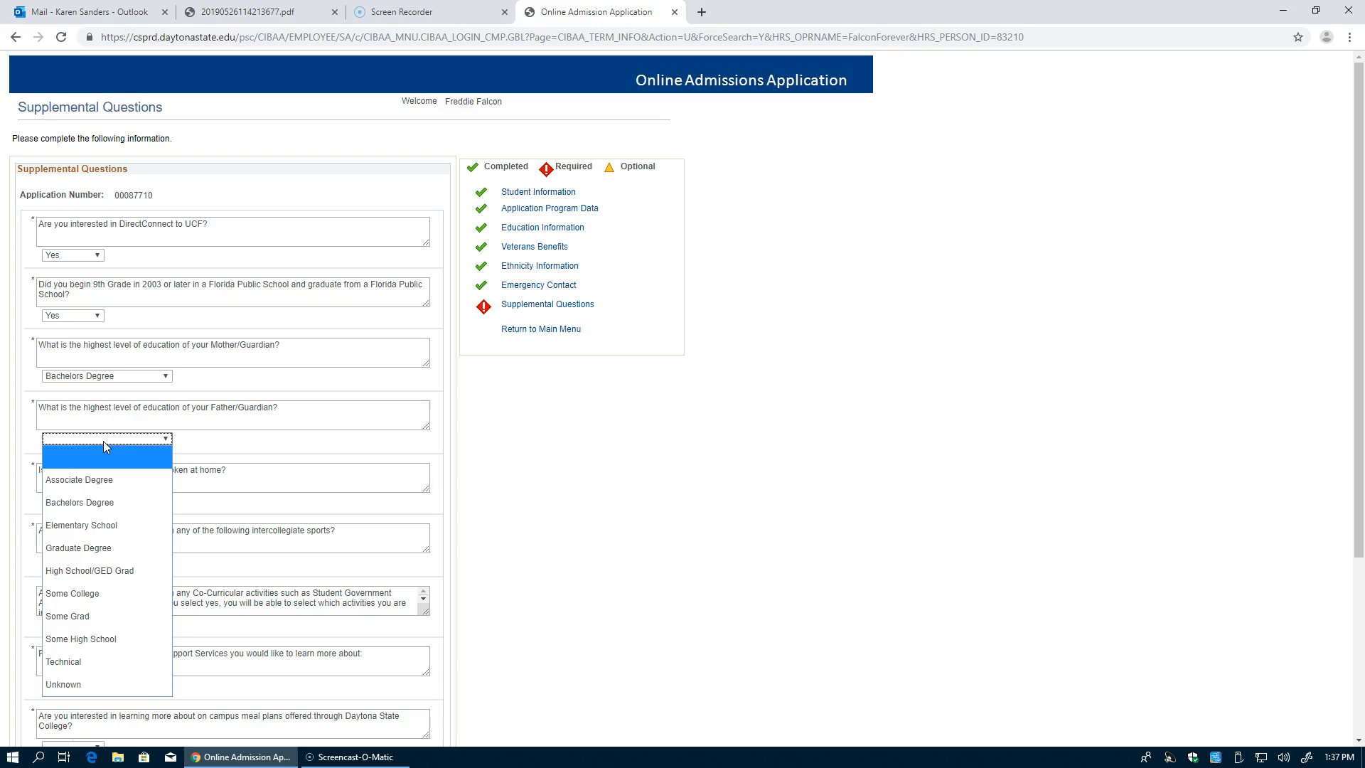
click(95, 588)
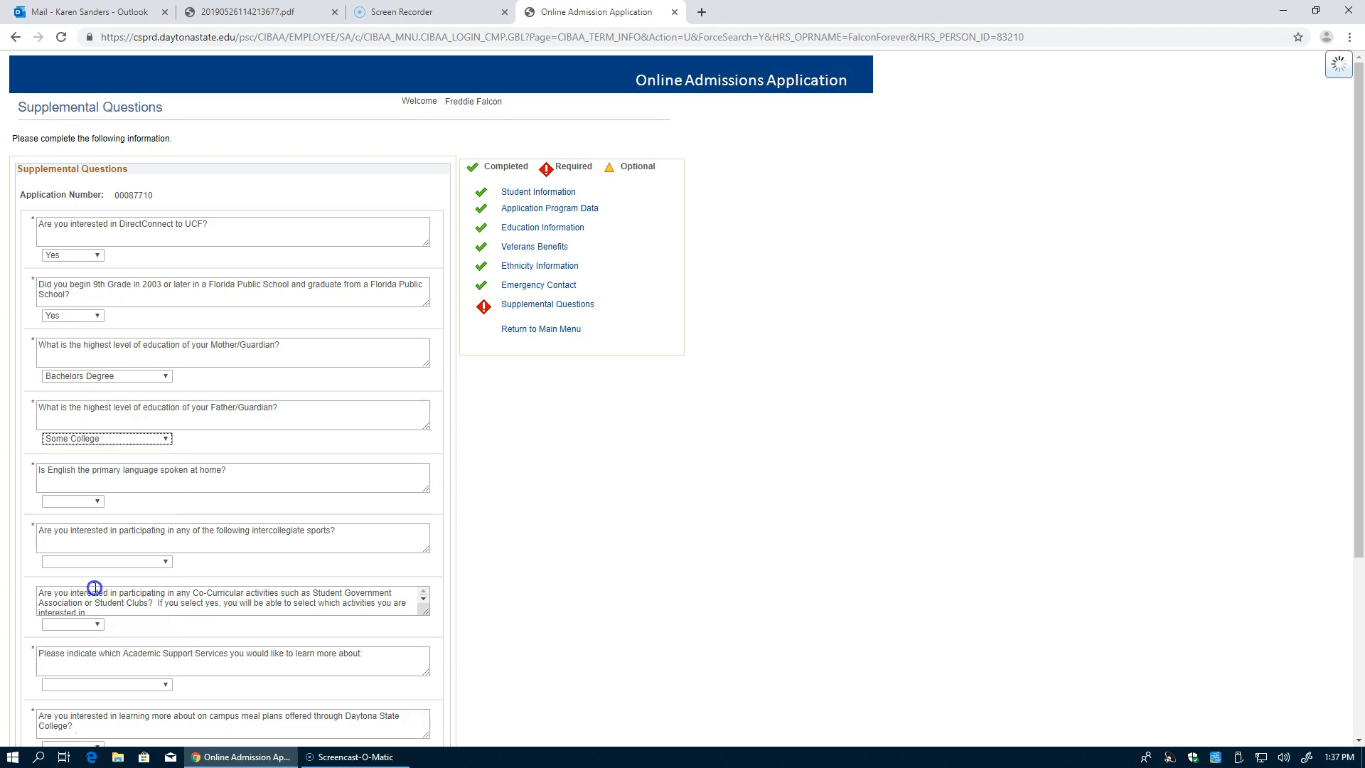
click(92, 505)
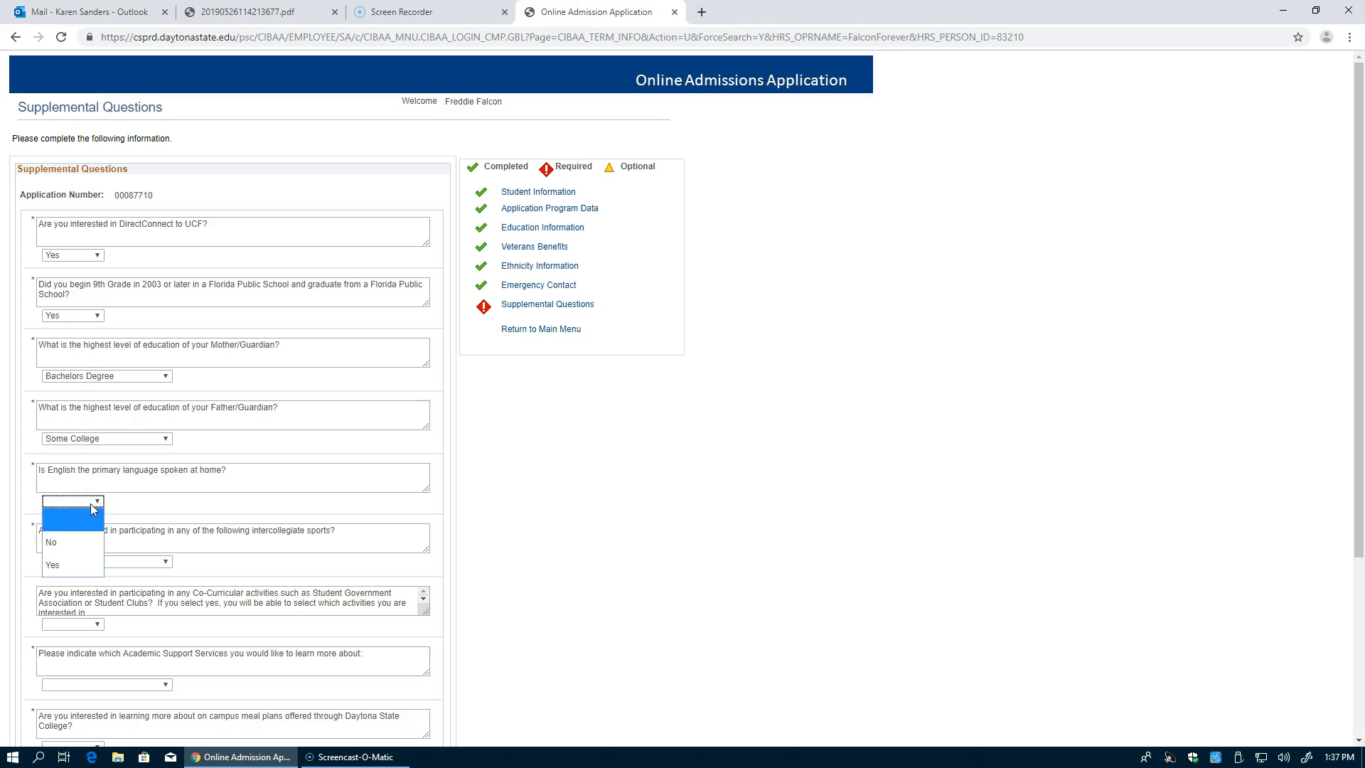
click(84, 572)
click(135, 572)
click(138, 562)
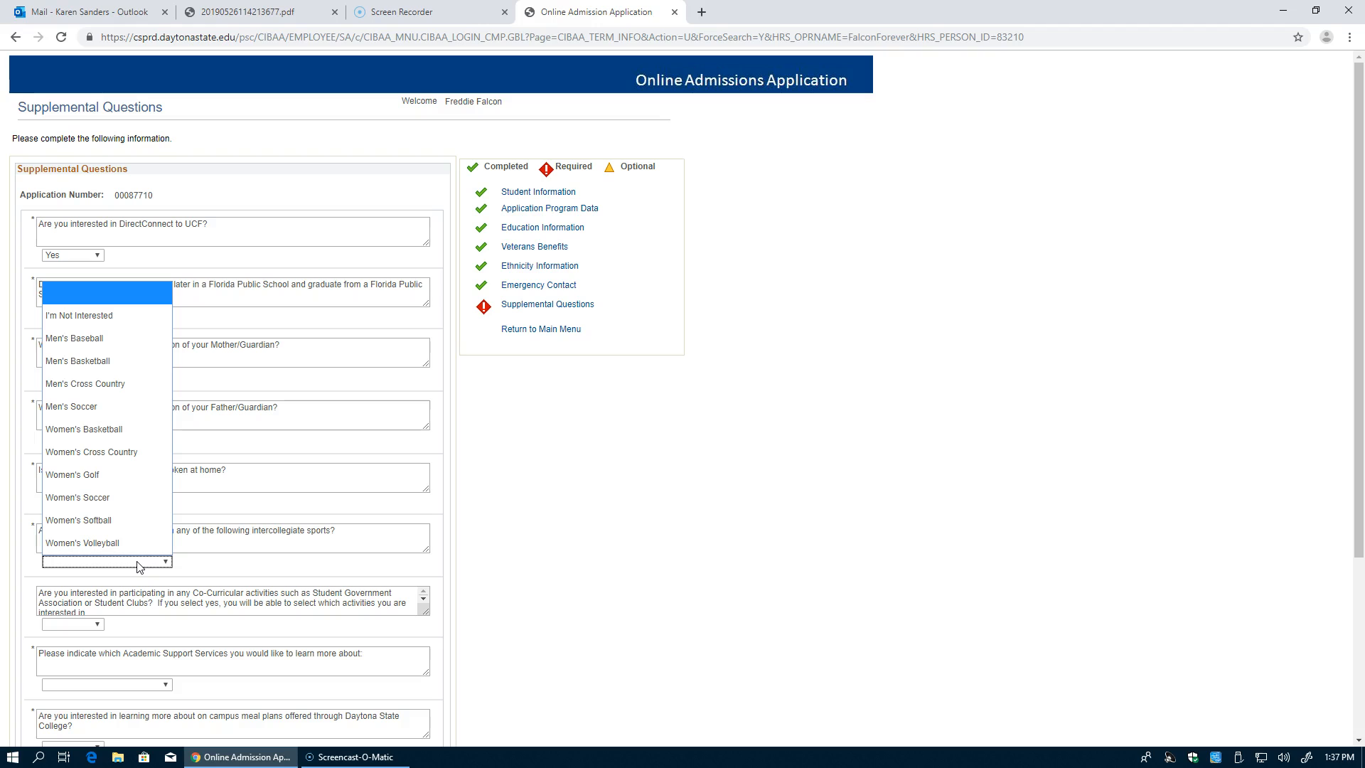
click(87, 406)
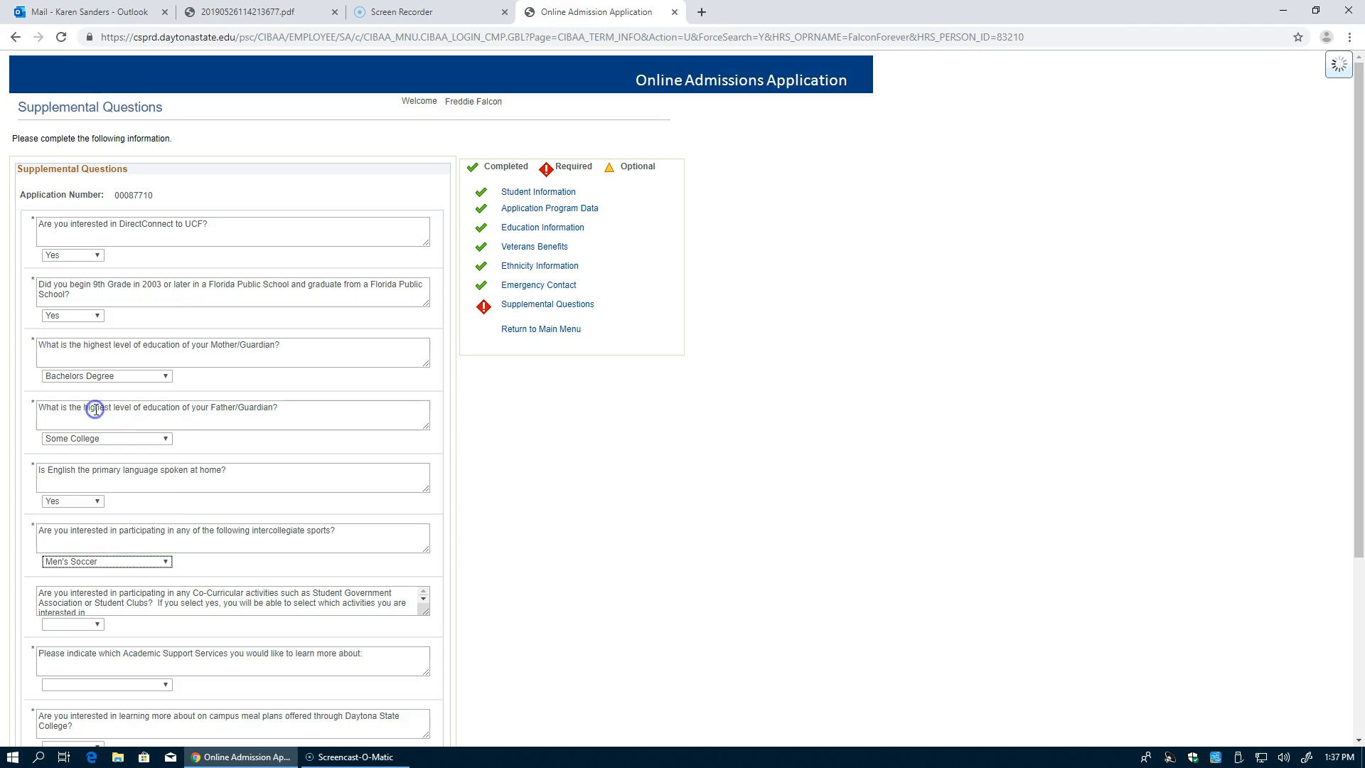
scroll(585, 509, down, 4)
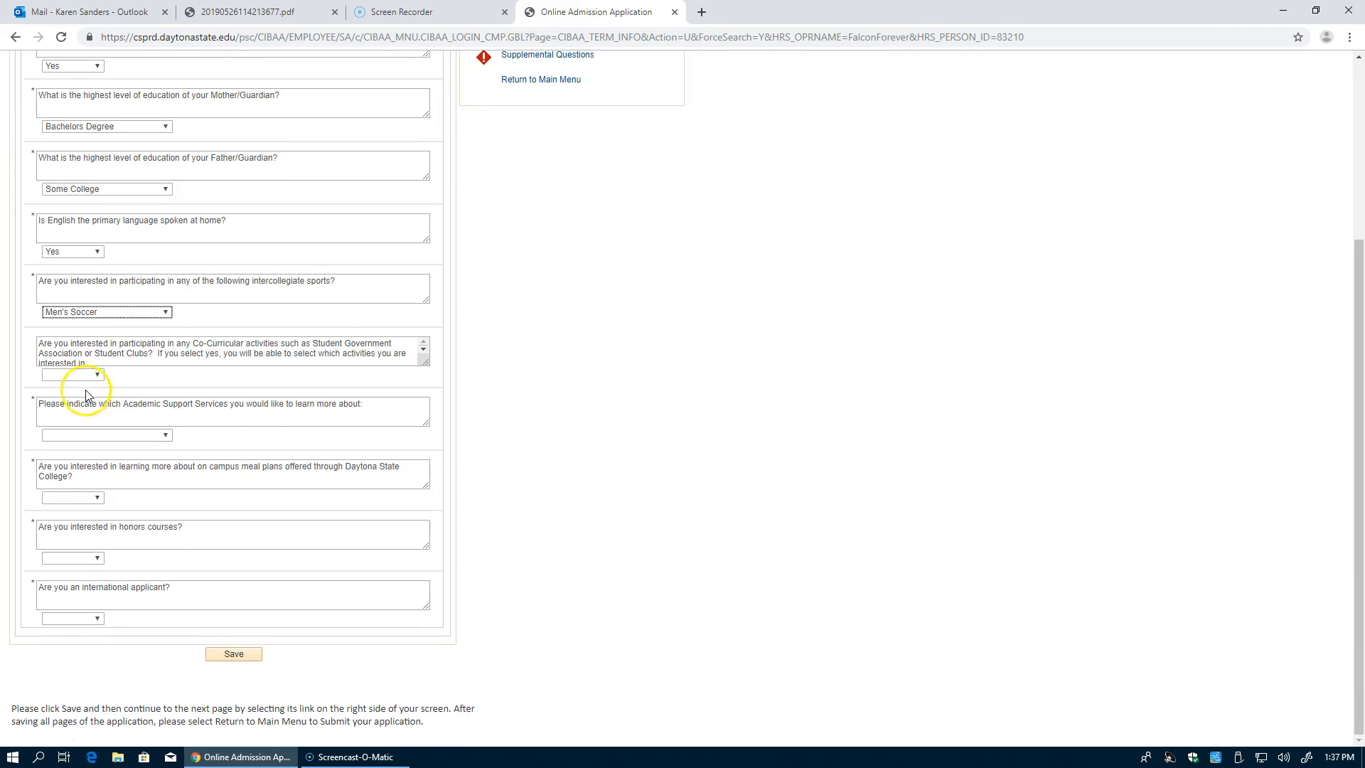
Step: Answer Yes to co-curricular activities, Student Government, Student Publications and Intramural Sports/Clubs
click(84, 377)
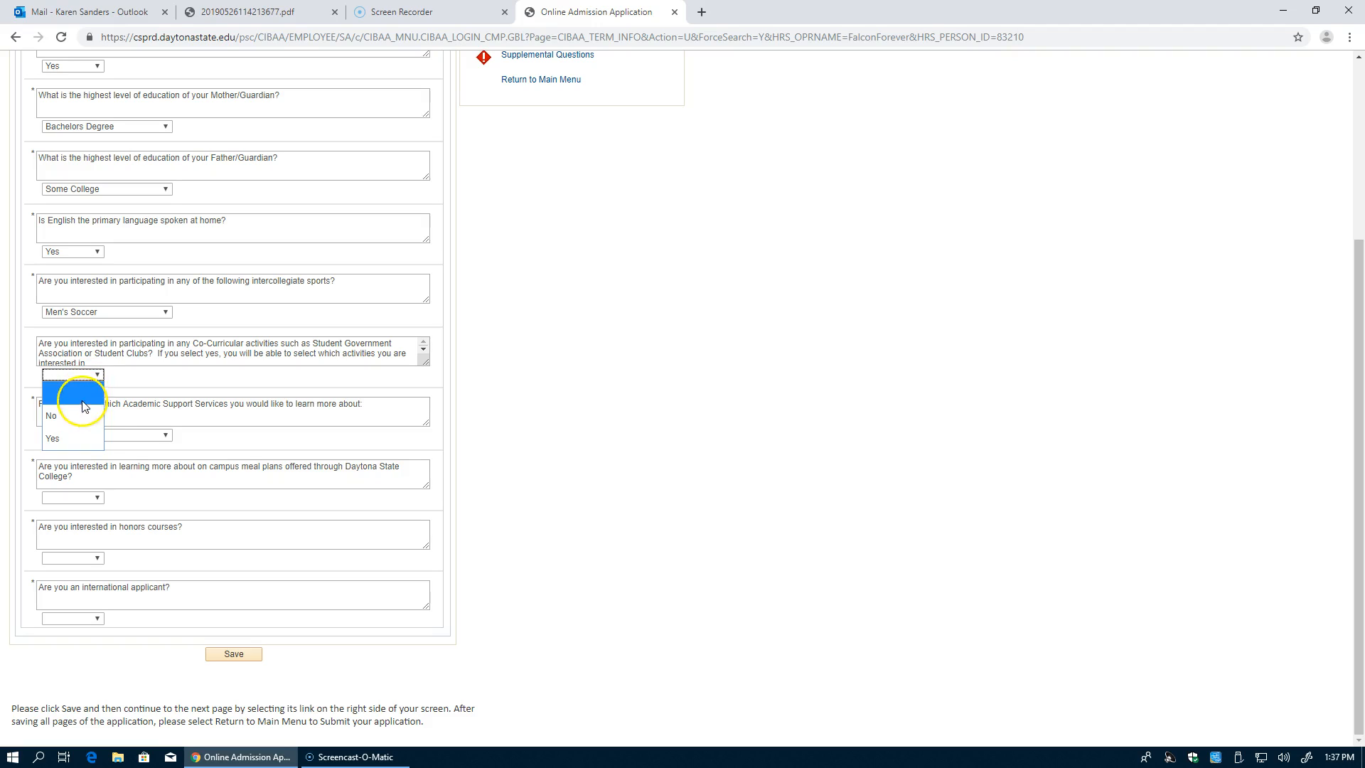
click(84, 439)
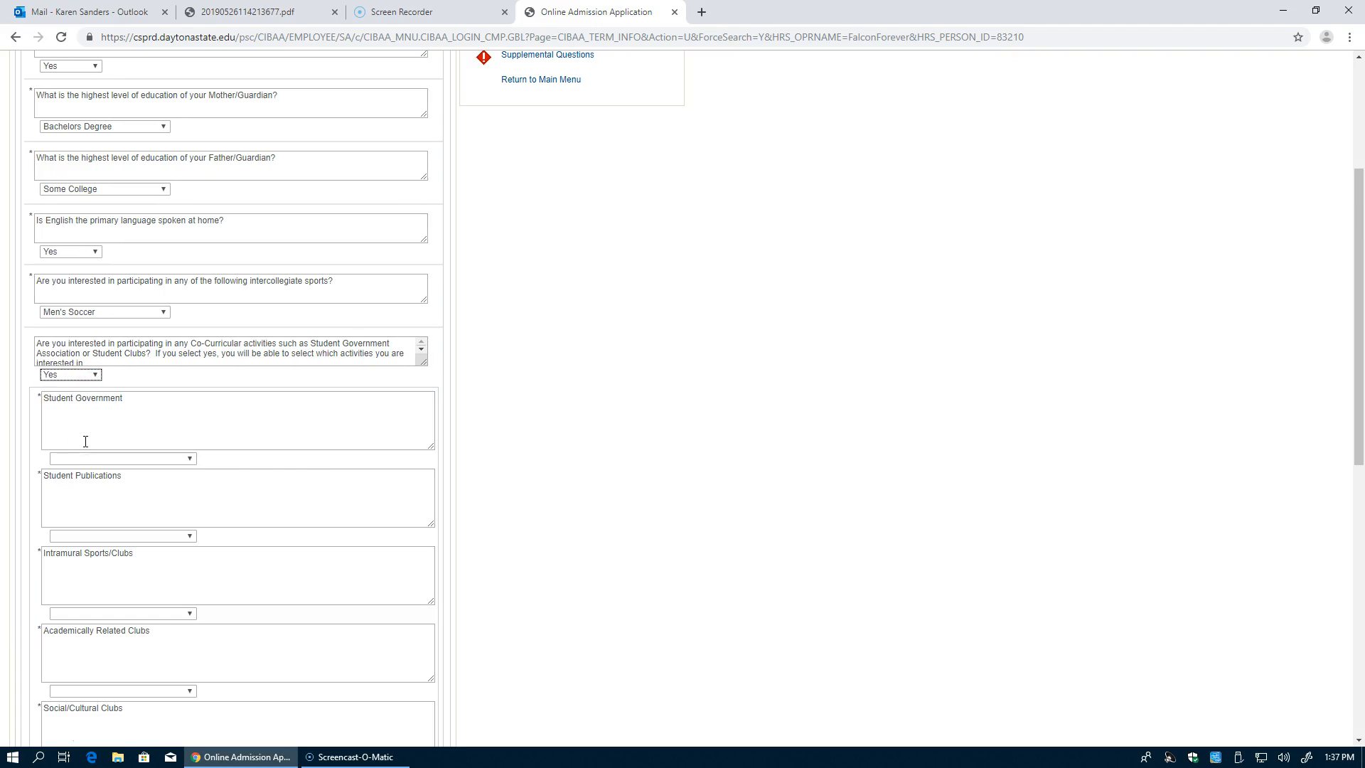
click(177, 458)
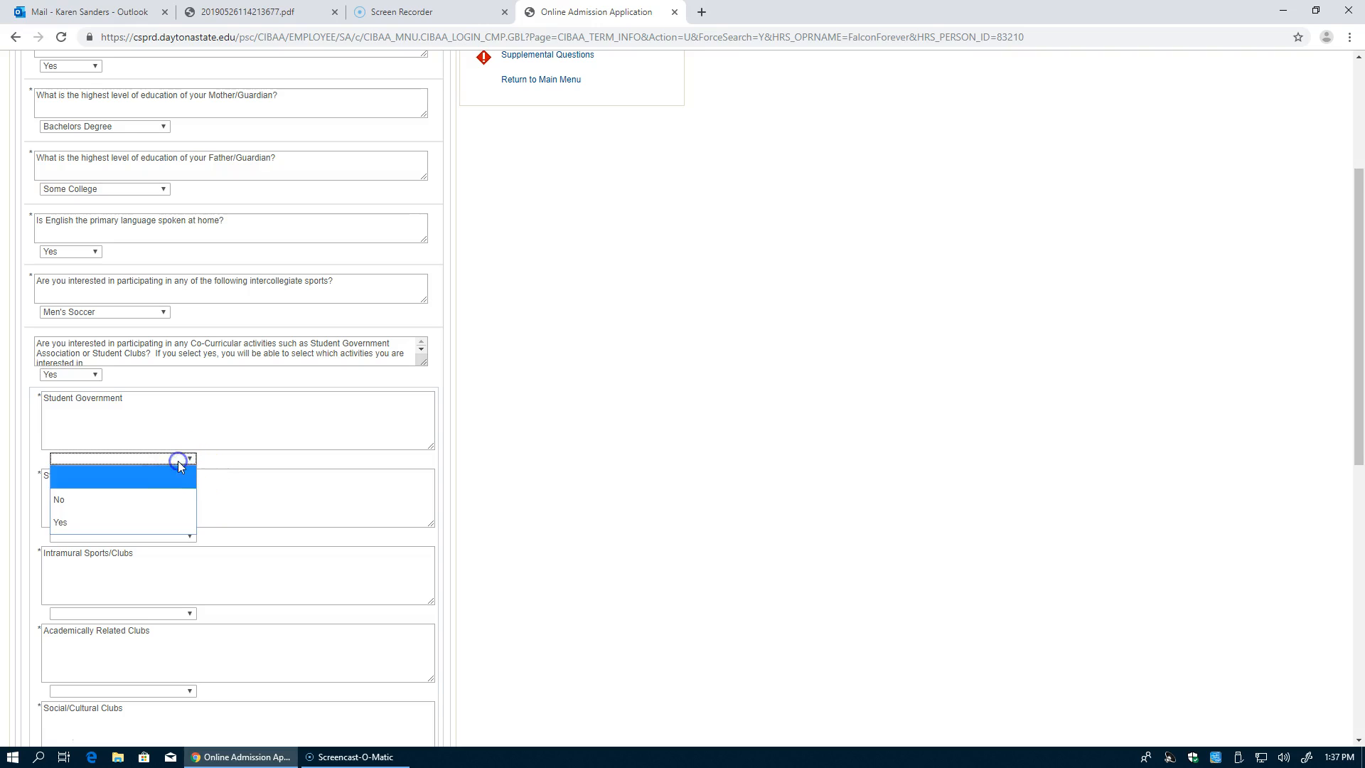
click(165, 530)
click(165, 535)
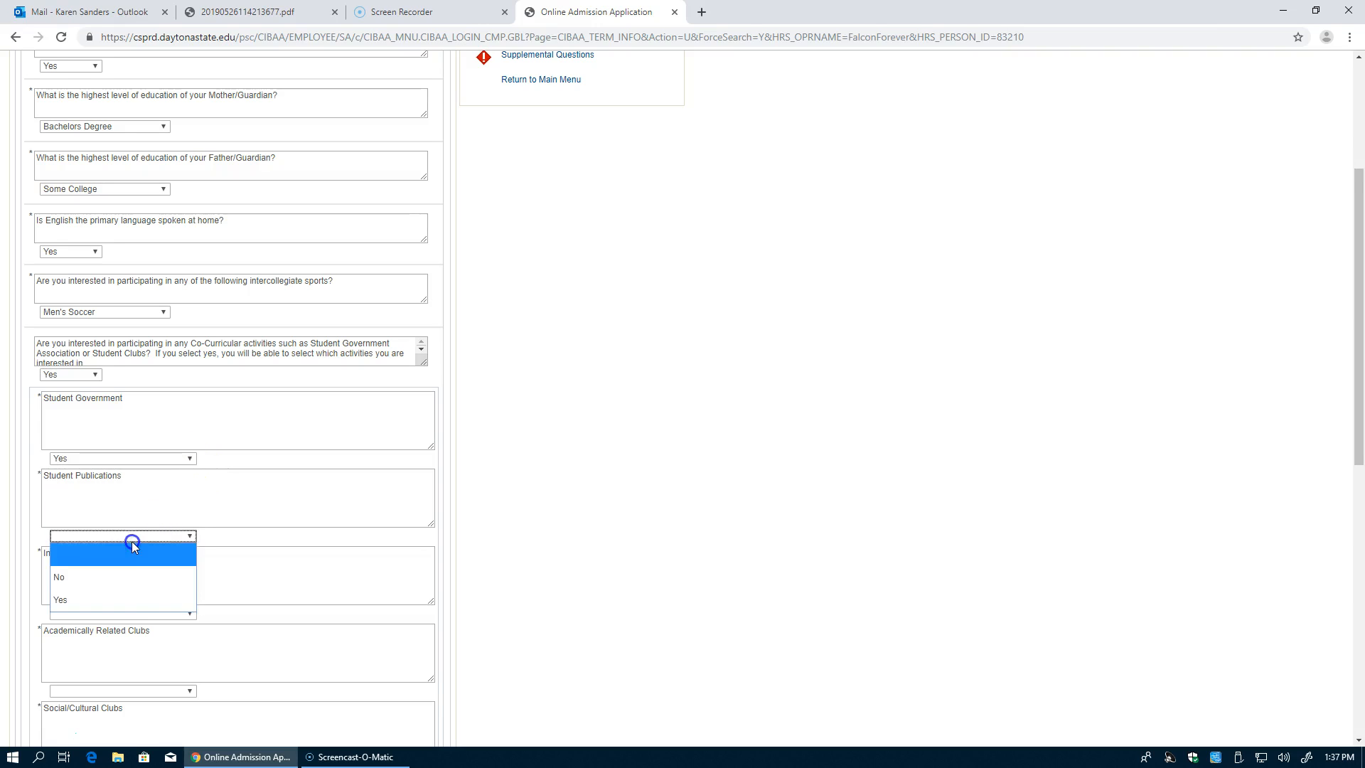
click(128, 601)
click(127, 613)
click(134, 677)
scroll(577, 604, down, 2)
scroll(577, 604, down, 3)
Step: Answer Yes for Academically Related, Social/Cultural, Special Interest Clubs, Fitness and Aquatics, and Theatre/Music Performance
click(139, 336)
click(132, 398)
click(126, 412)
click(133, 477)
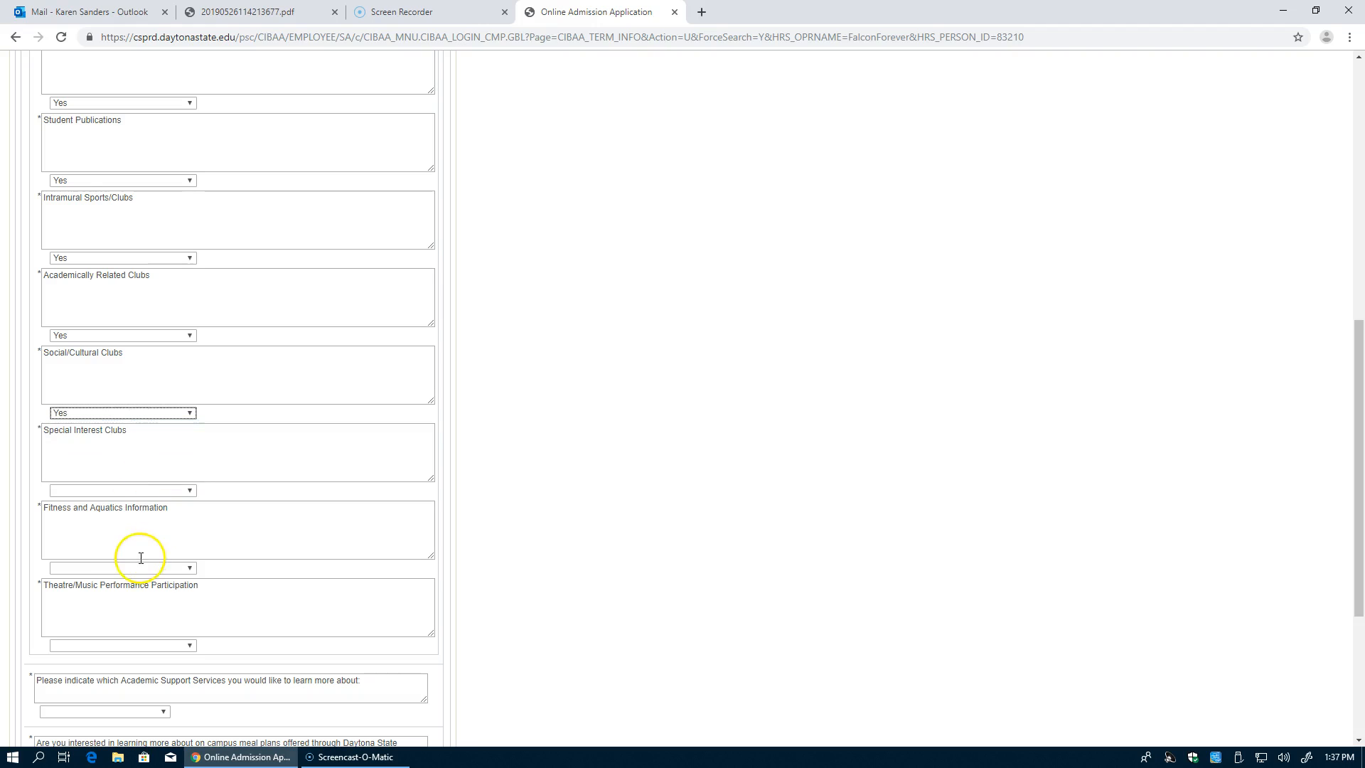
click(130, 490)
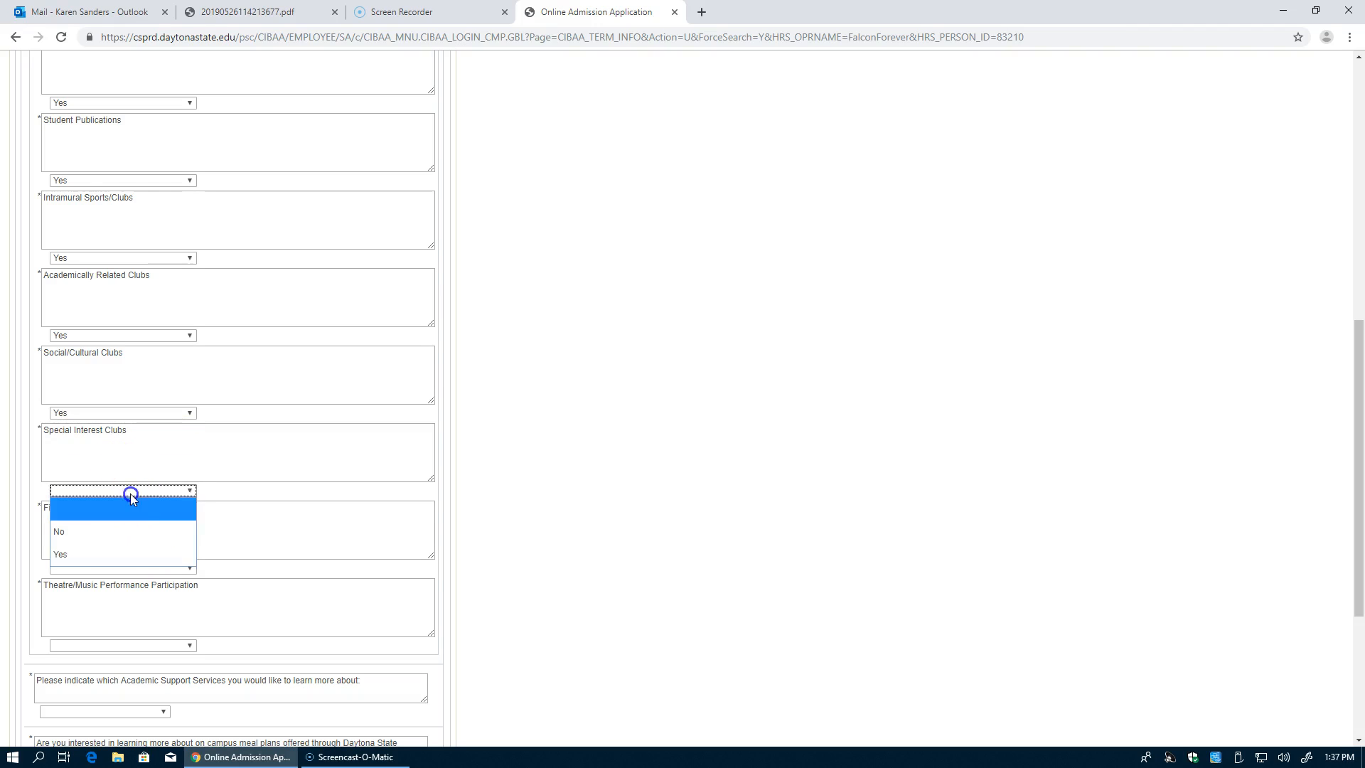
click(137, 554)
click(140, 568)
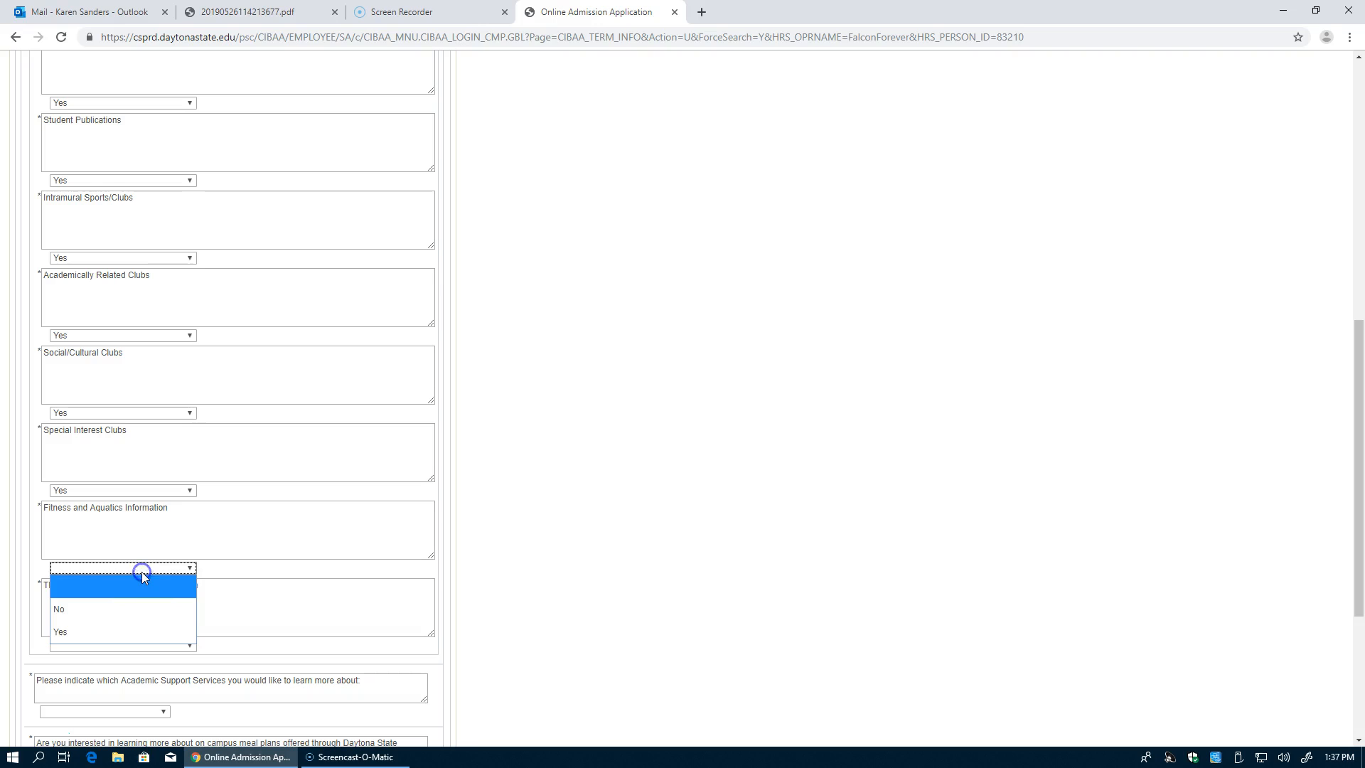
click(124, 629)
scroll(493, 609, down, 2)
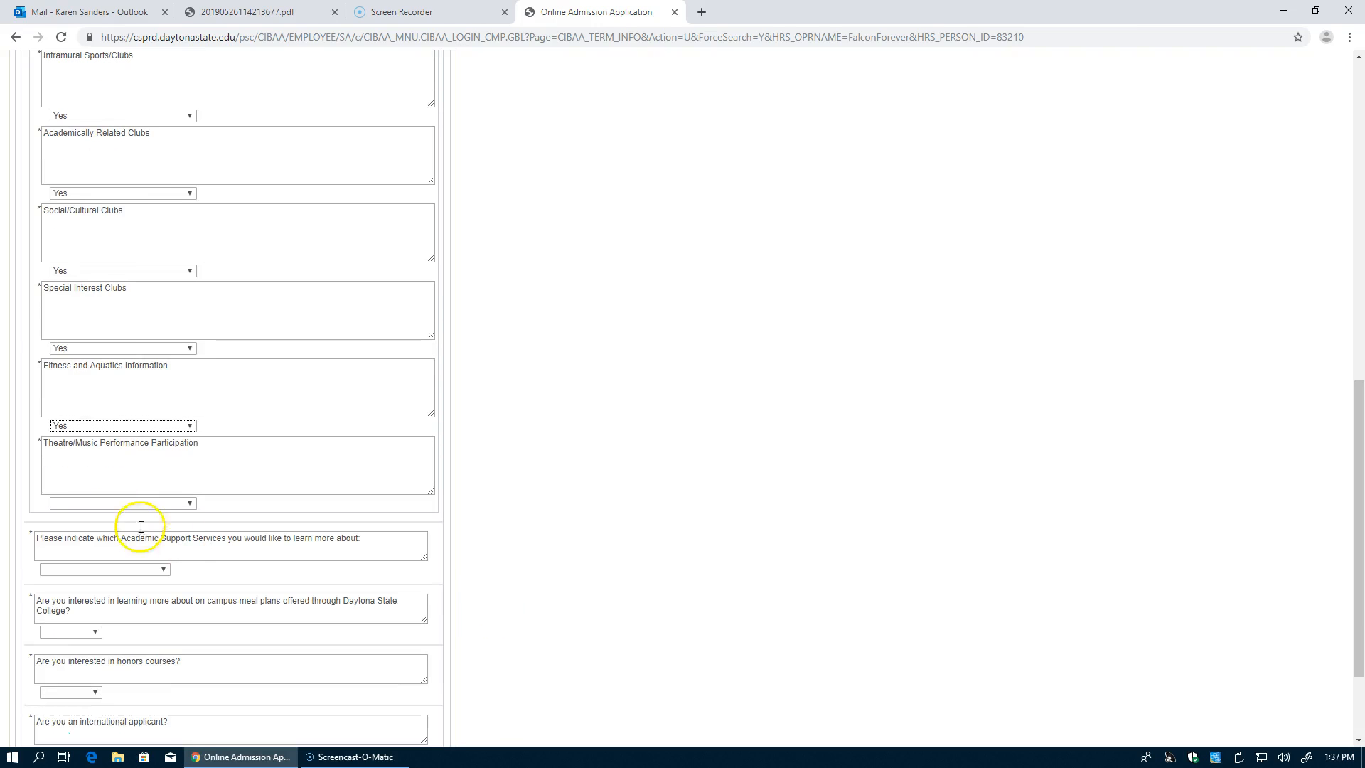
click(99, 505)
click(97, 567)
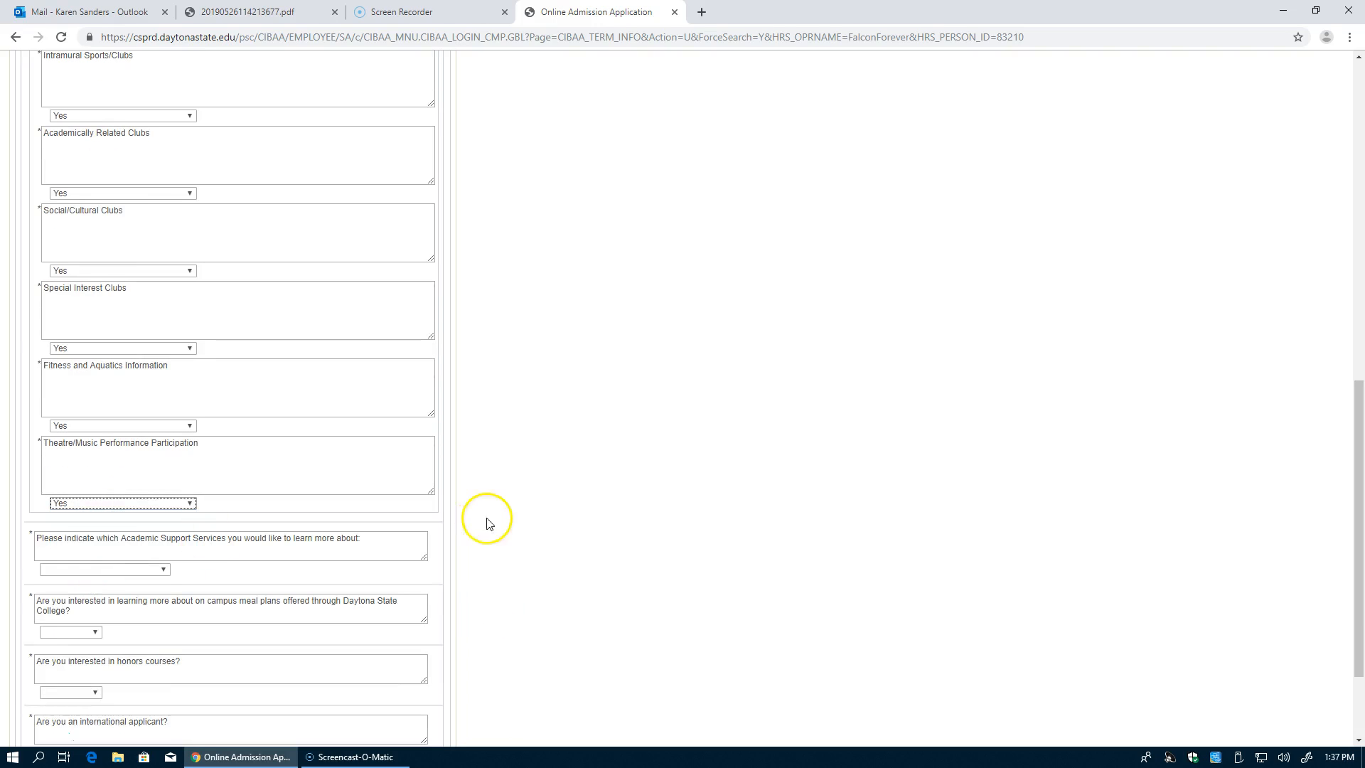
Step: Pick 3 - Both for Academic Support Services and Yes to learning about meal plans
click(136, 572)
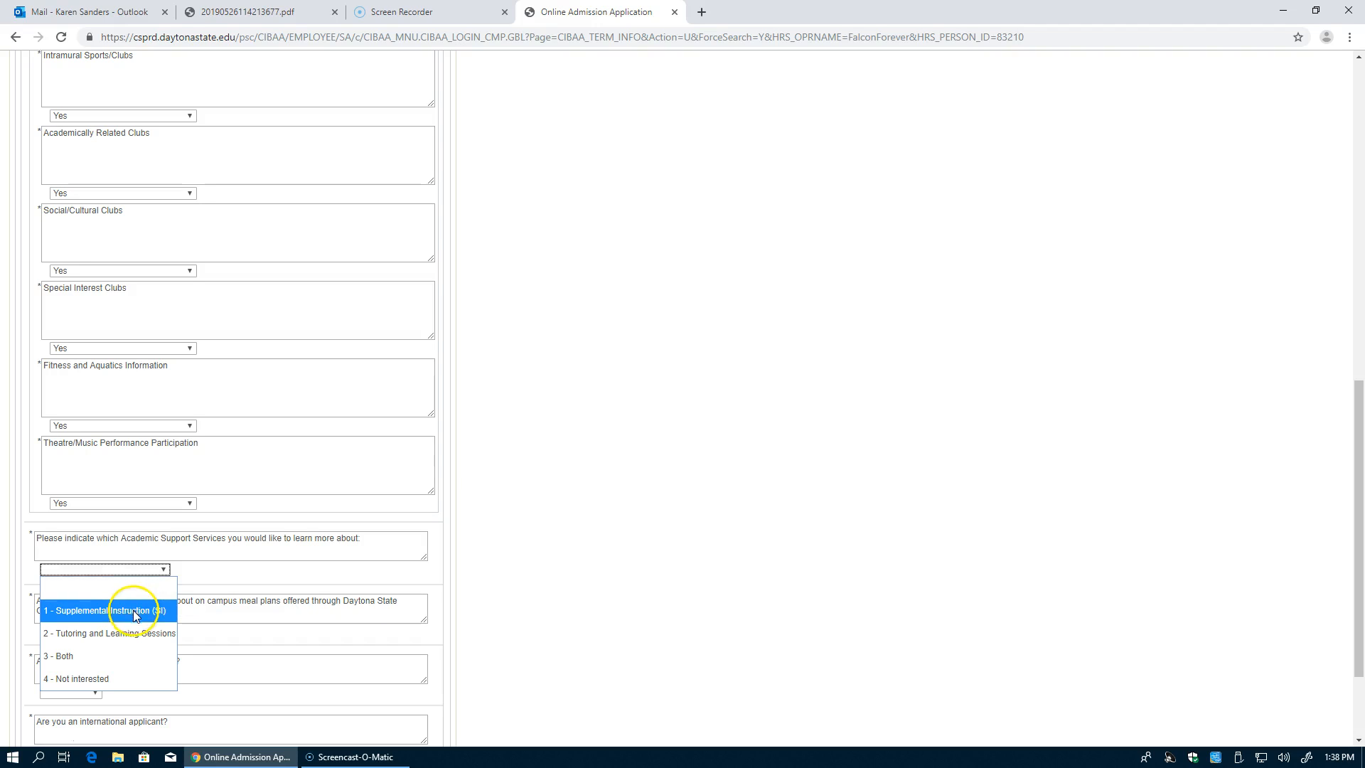
click(119, 662)
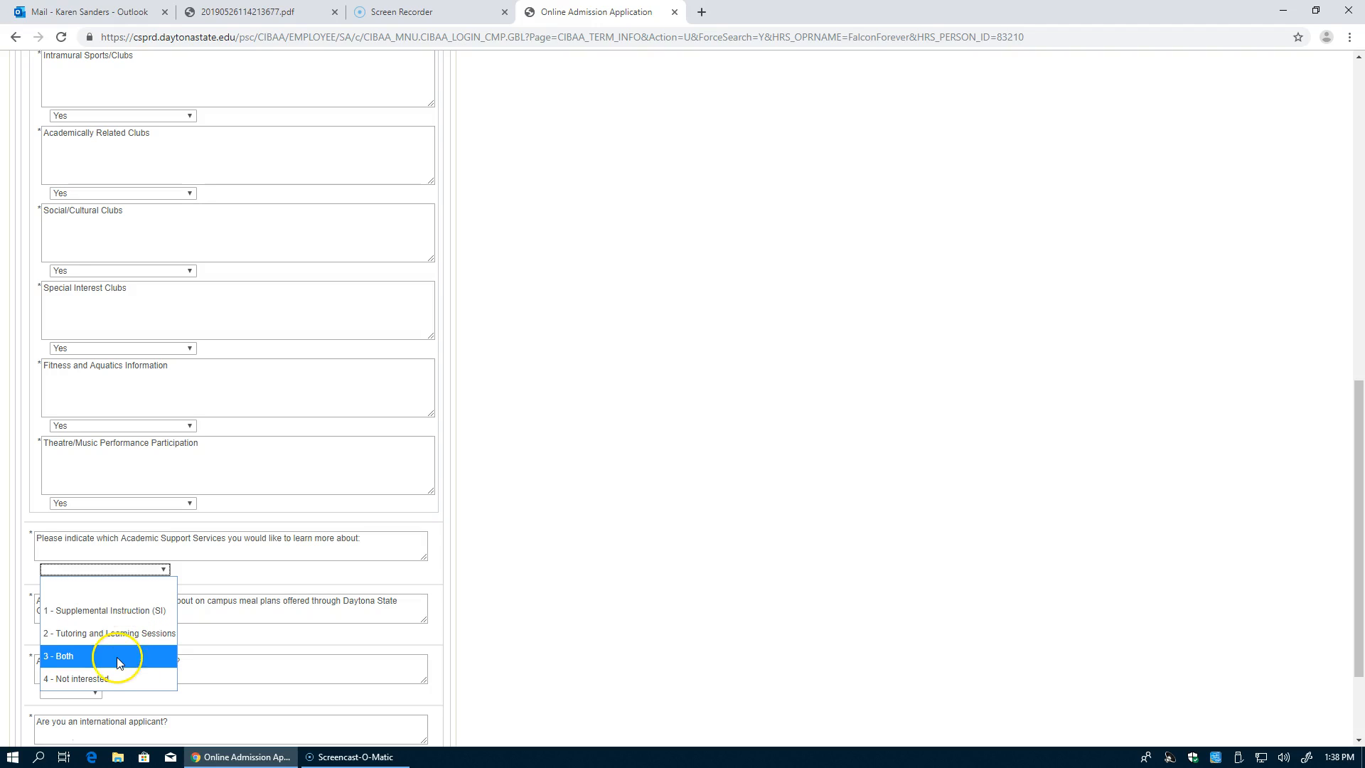
click(115, 659)
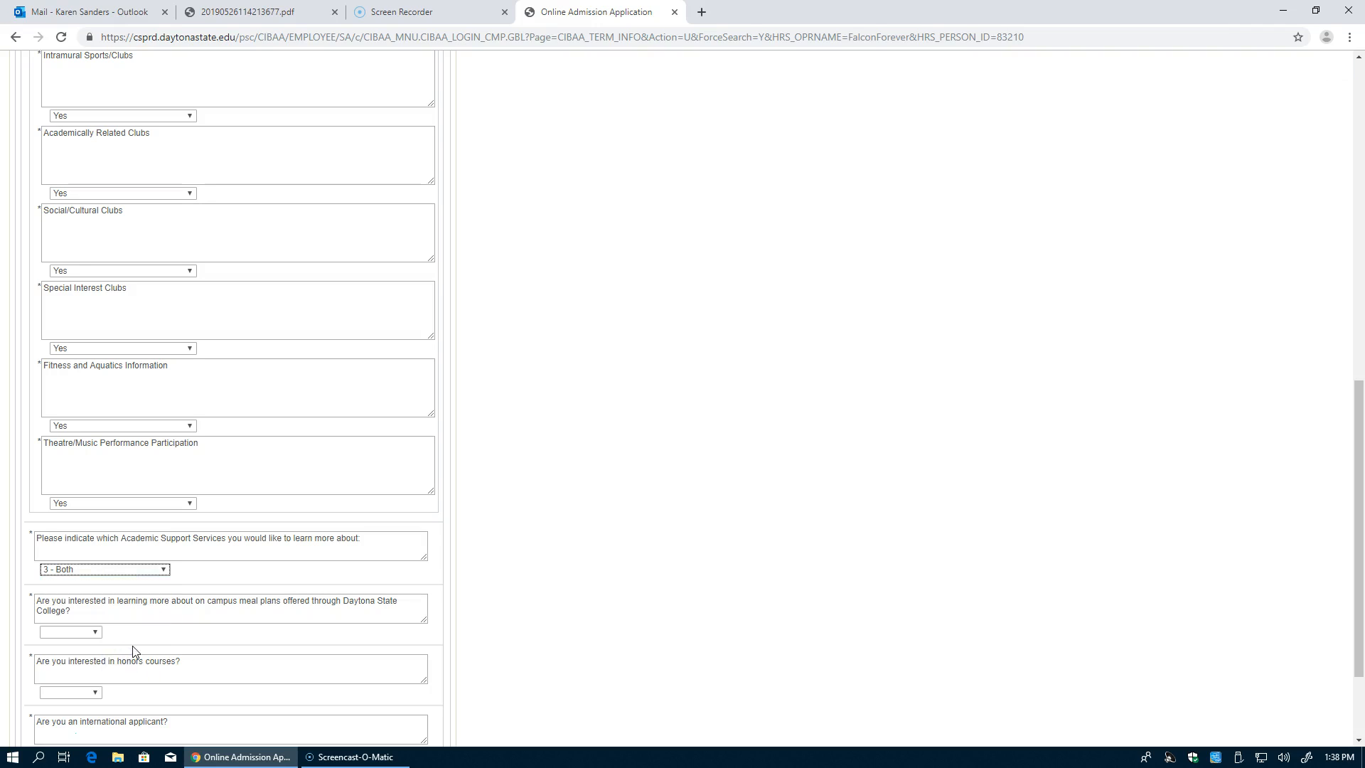
click(78, 636)
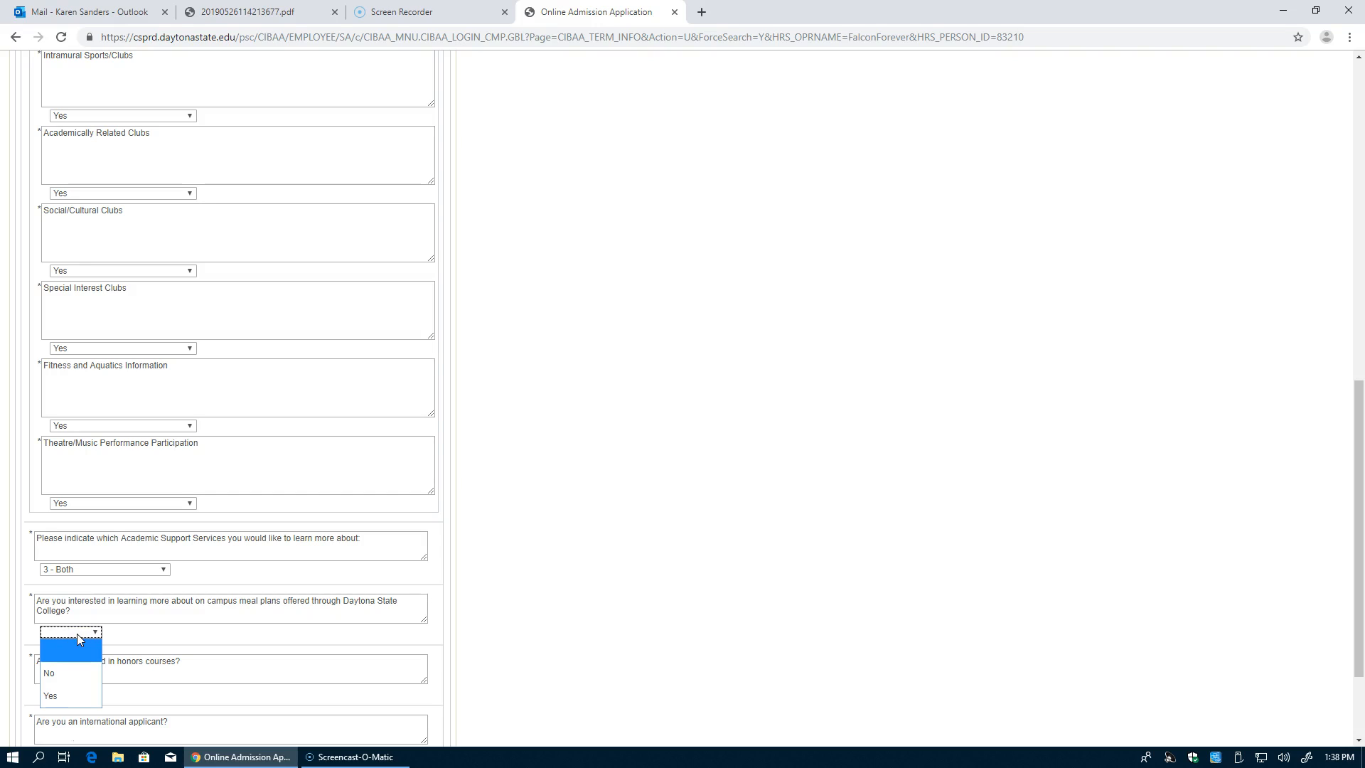
click(79, 695)
Step: Answer Yes to honors courses interest and No to being an international applicant
scroll(498, 653, down, 2)
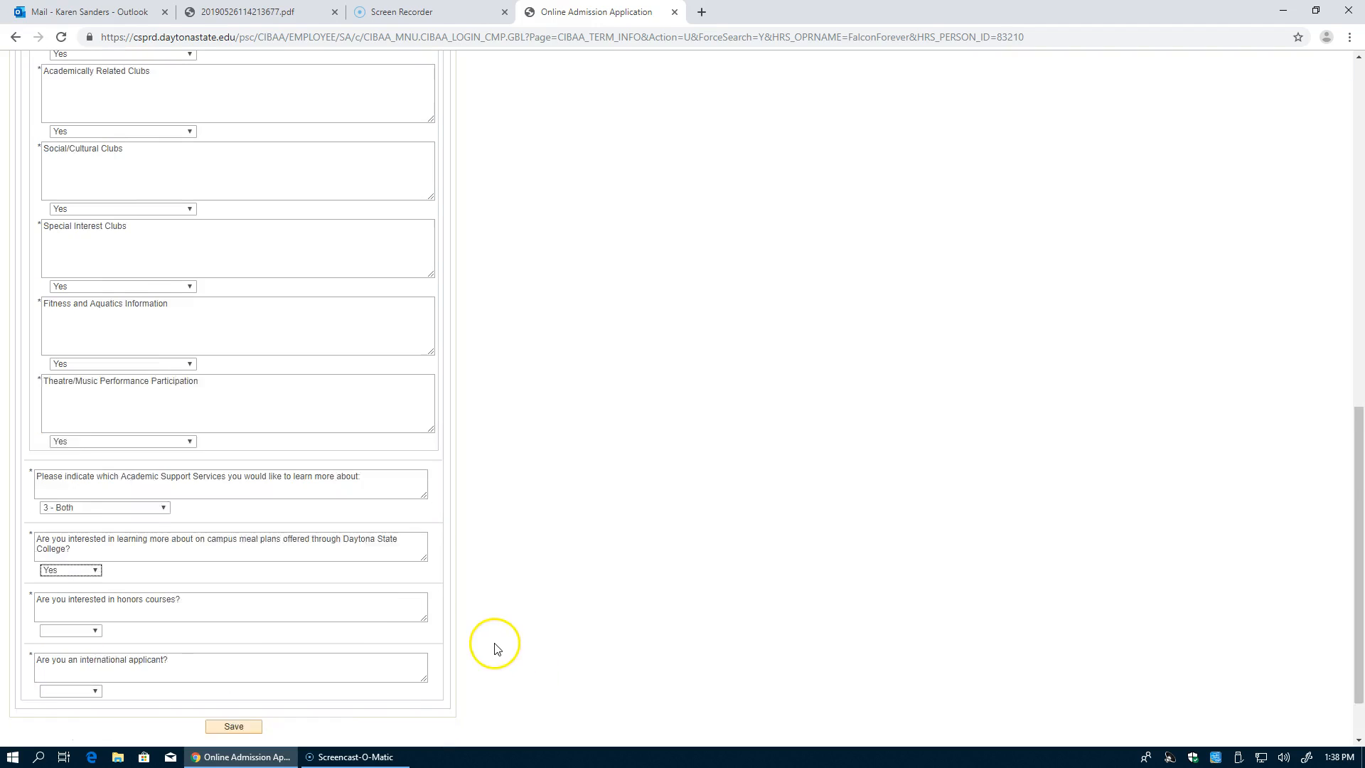
click(84, 558)
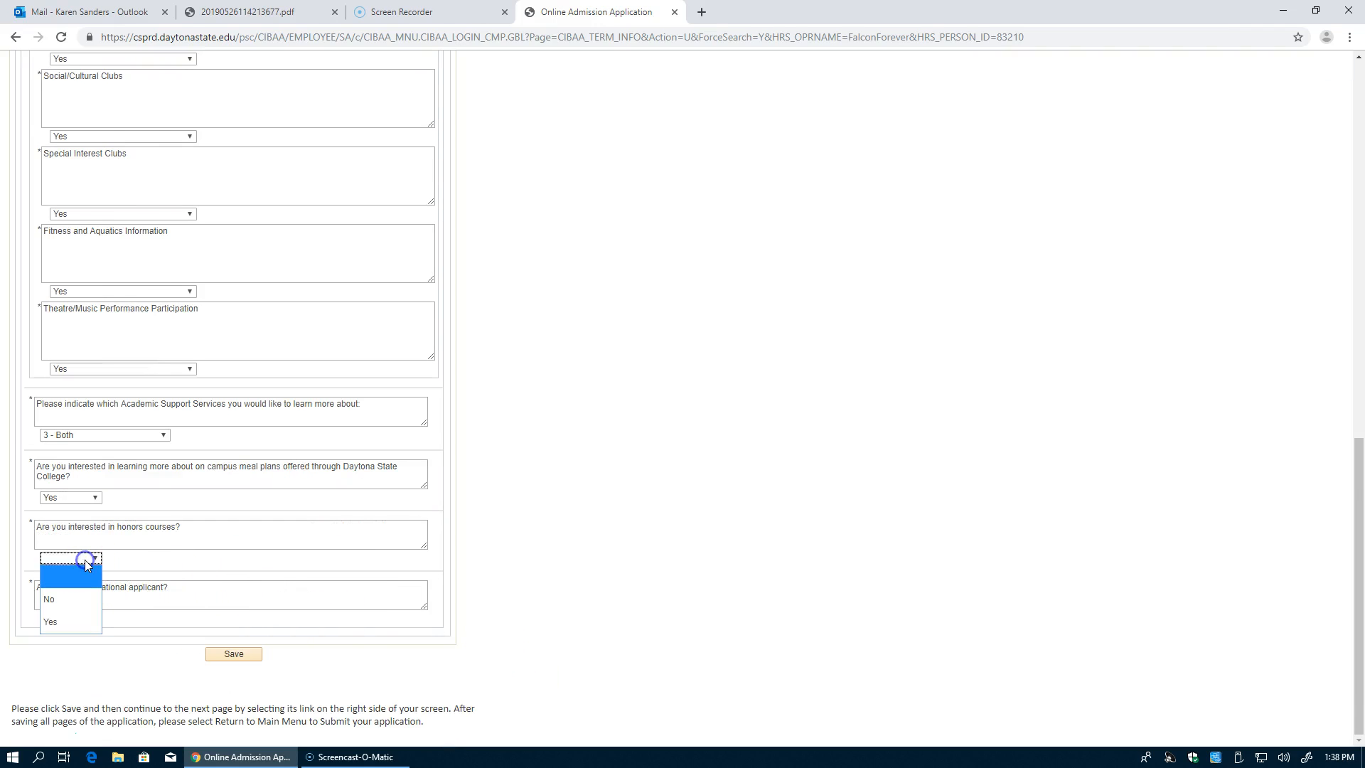
click(80, 625)
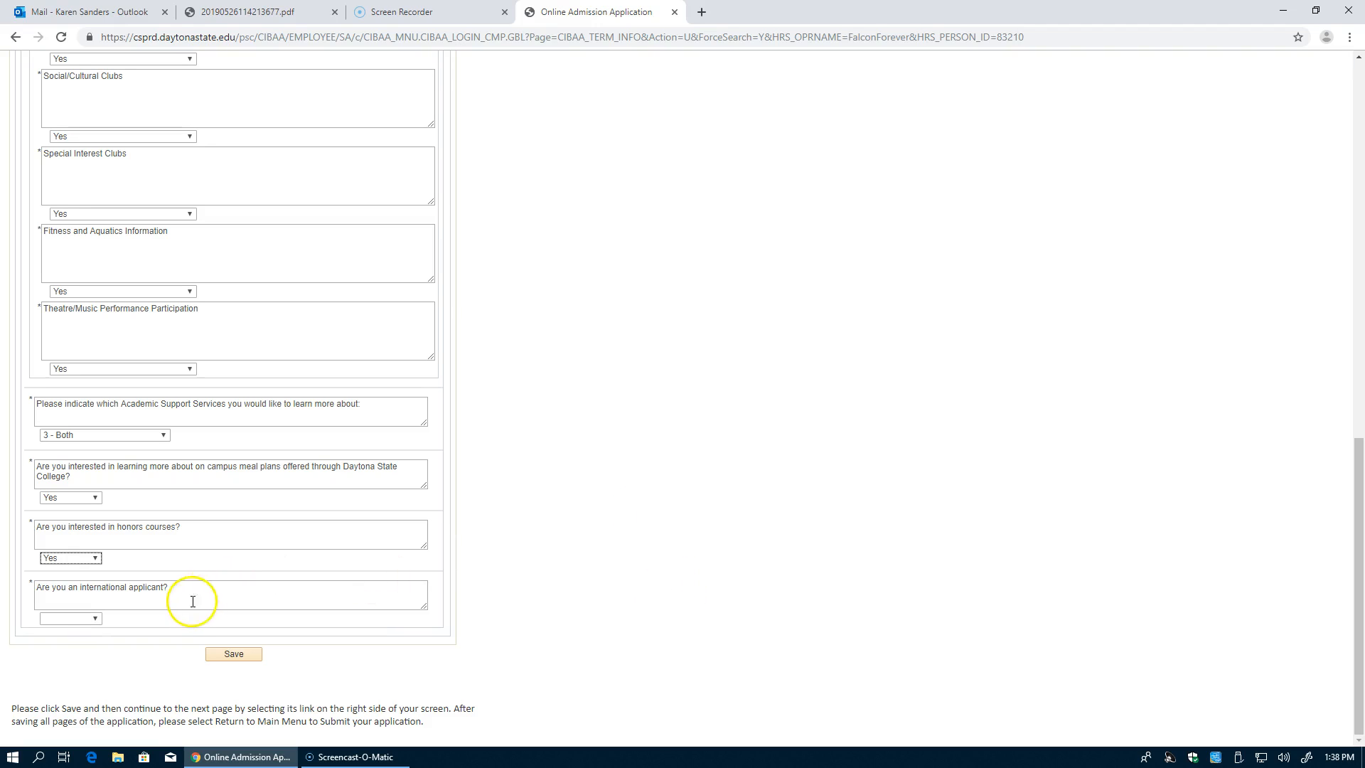
click(85, 619)
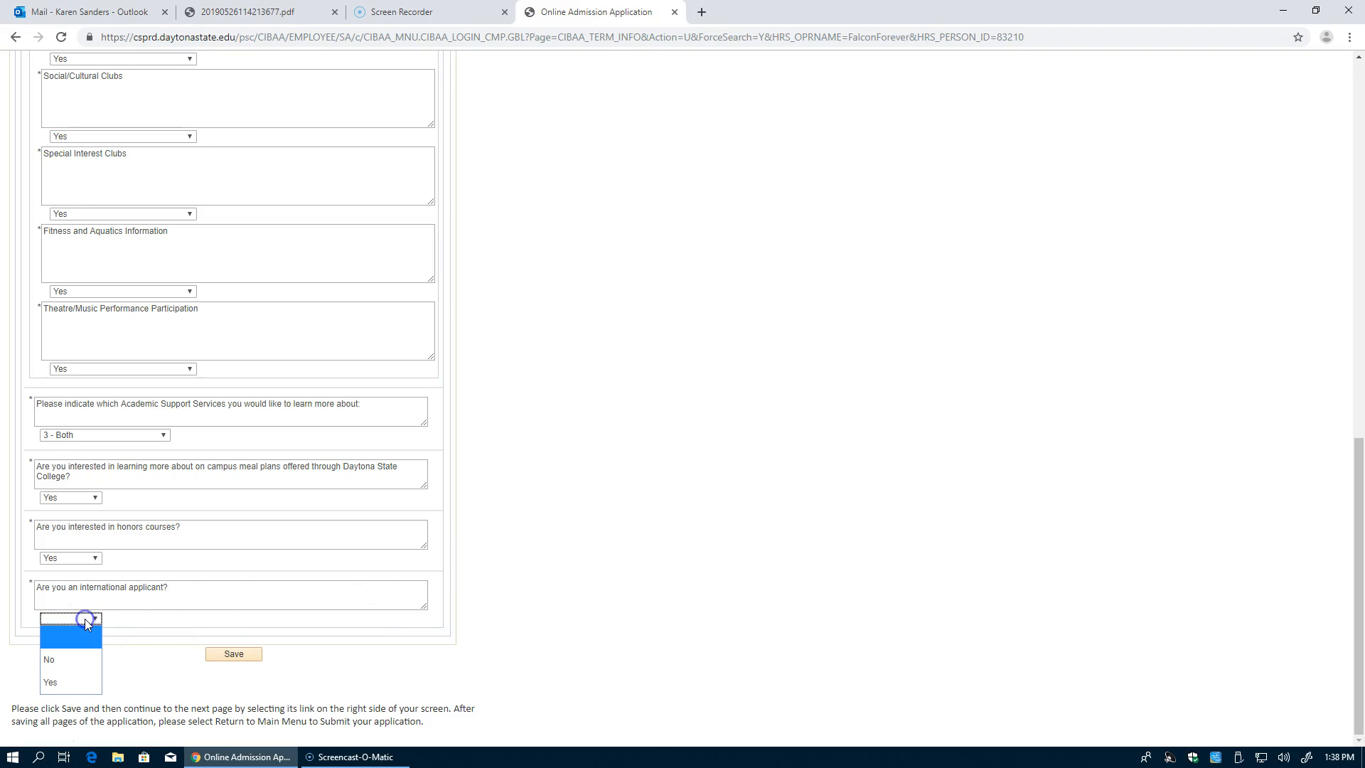
click(79, 668)
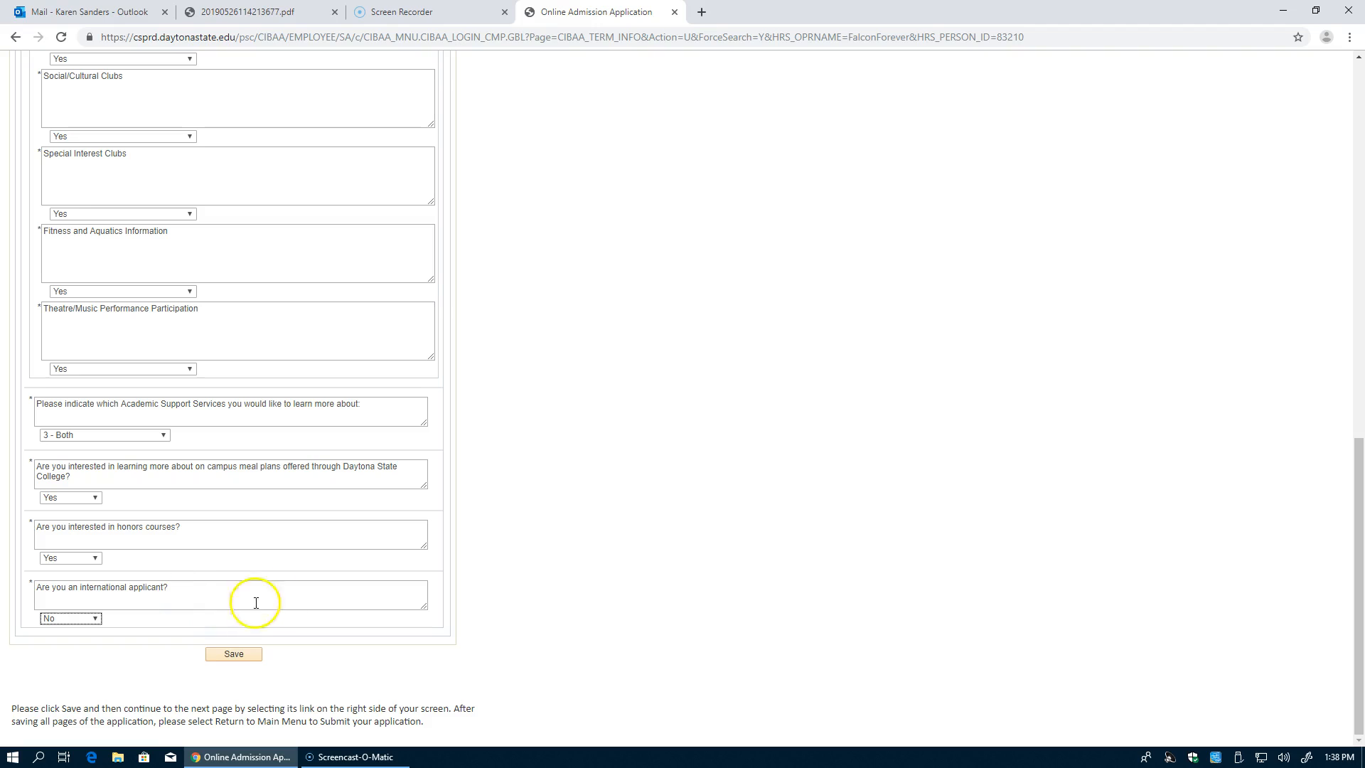
Step: Save the supplemental question answers and start submitting the completed application
click(229, 663)
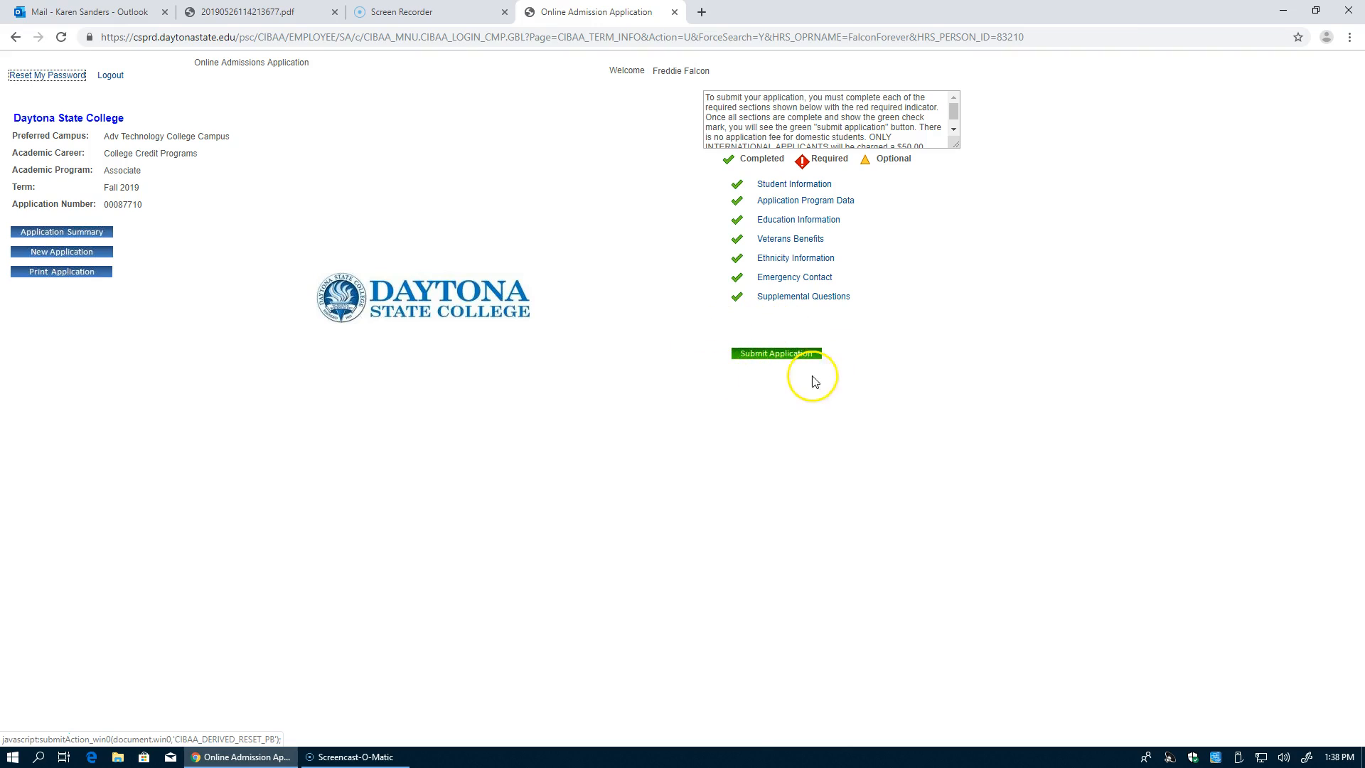
click(775, 358)
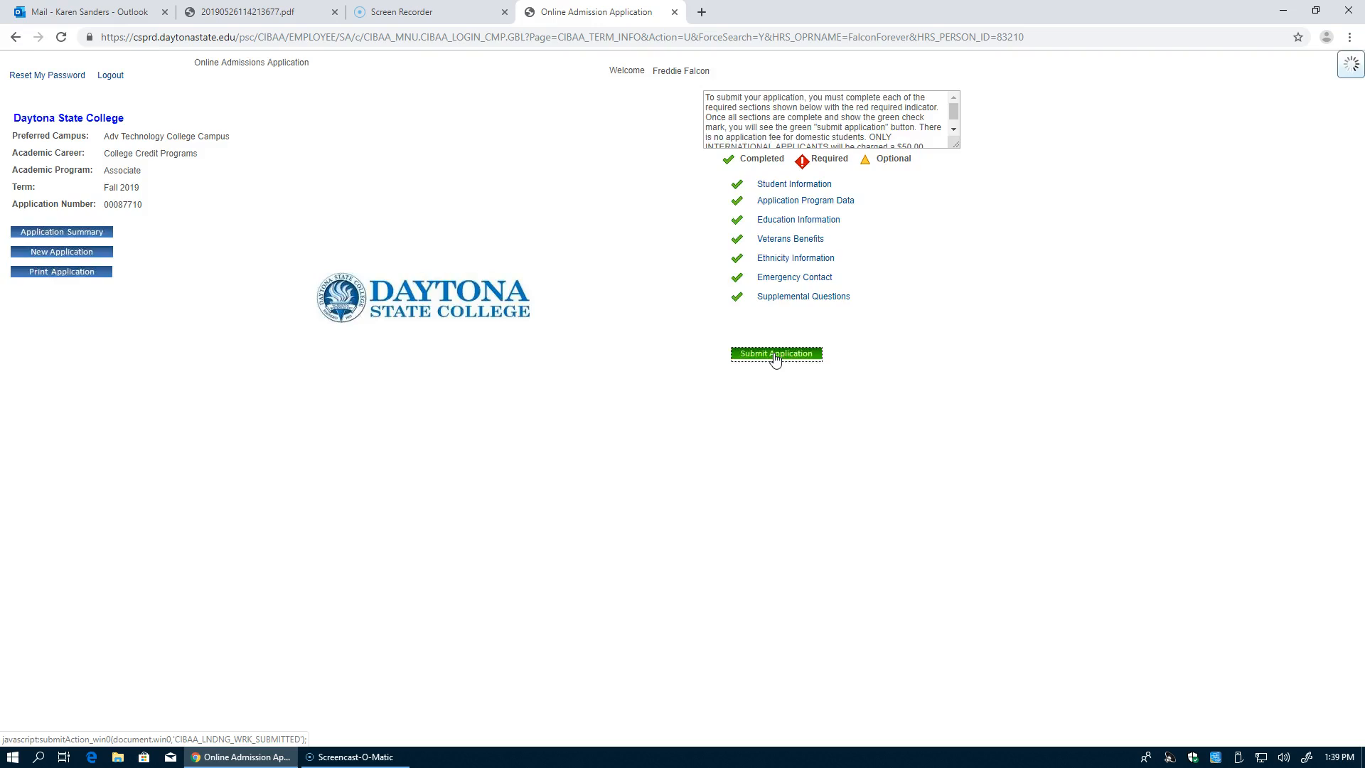
Step: Tick 'Yes, I accept' at the bottom of the Certification Statement
click(731, 369)
scroll(730, 370, up, 2)
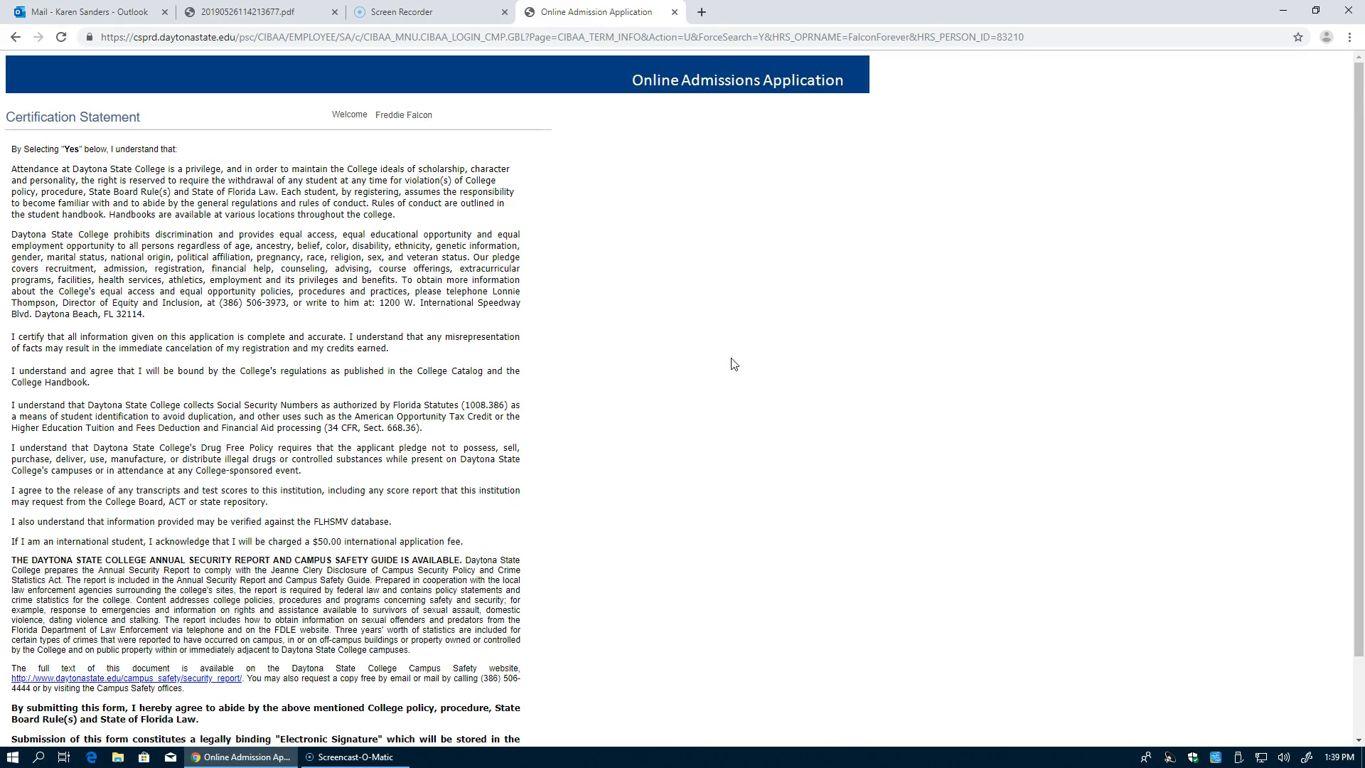
scroll(732, 364, down, 1)
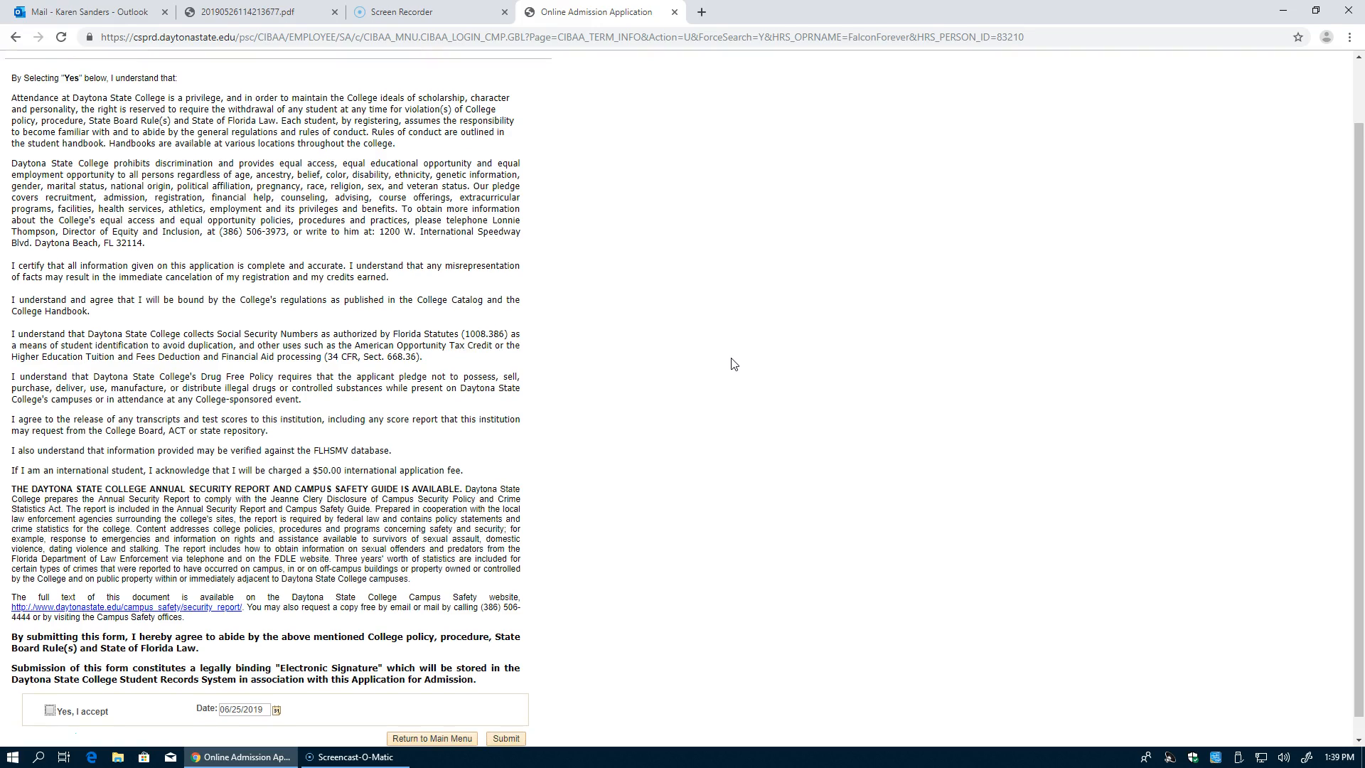
scroll(733, 364, down, 1)
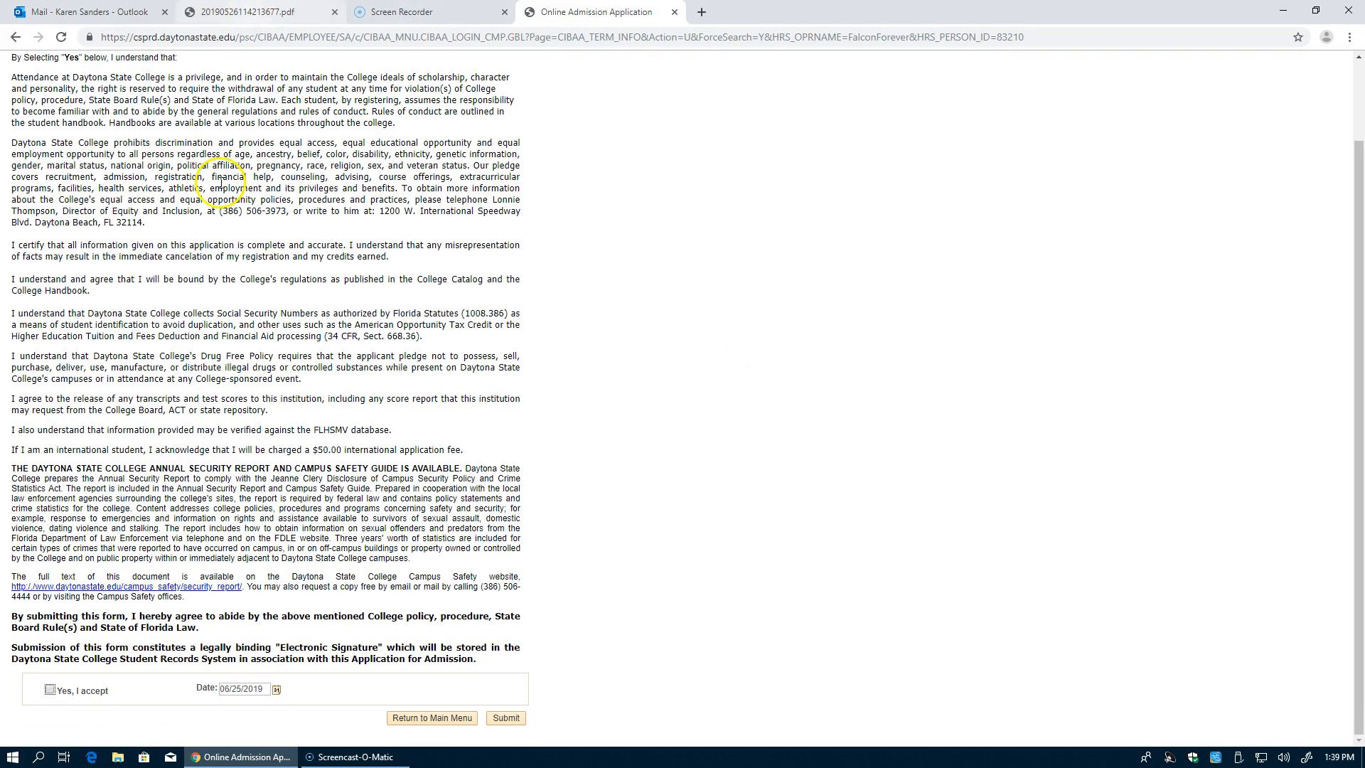
click(50, 691)
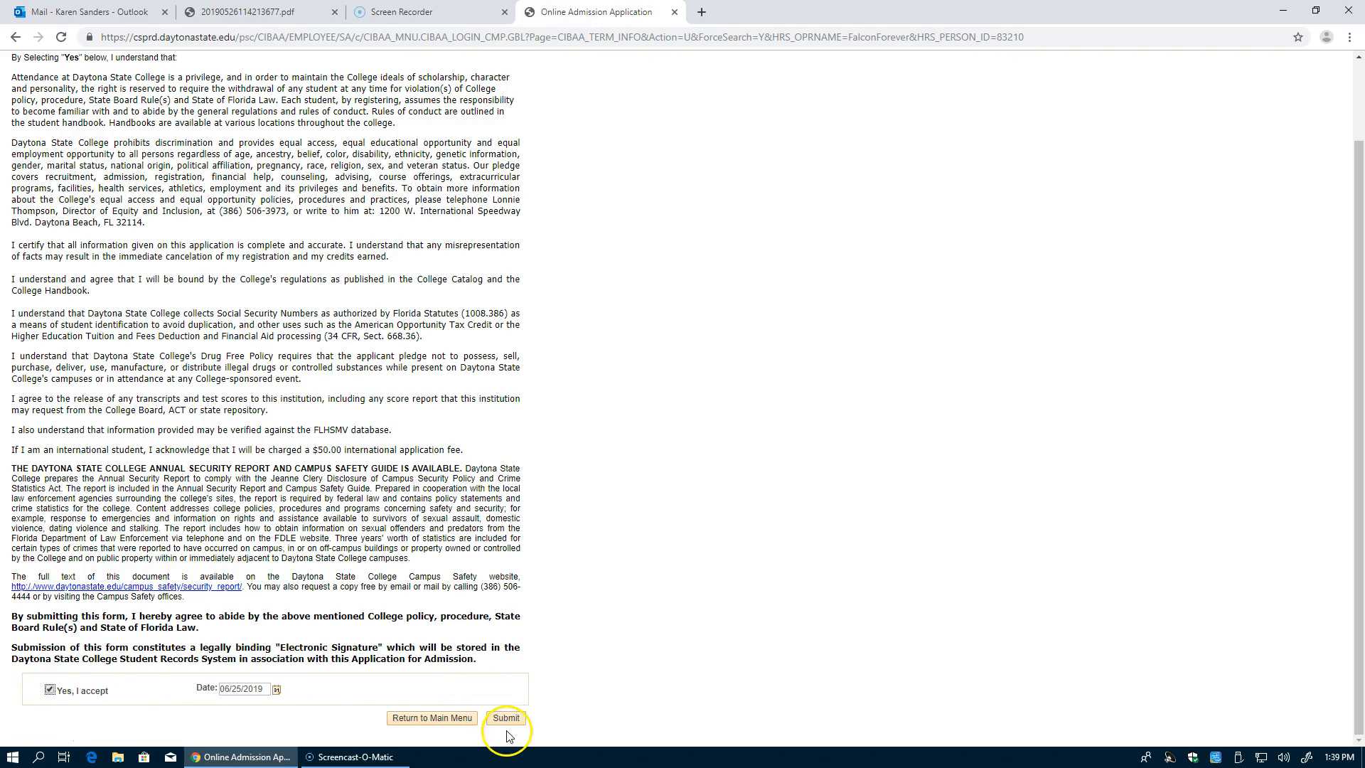